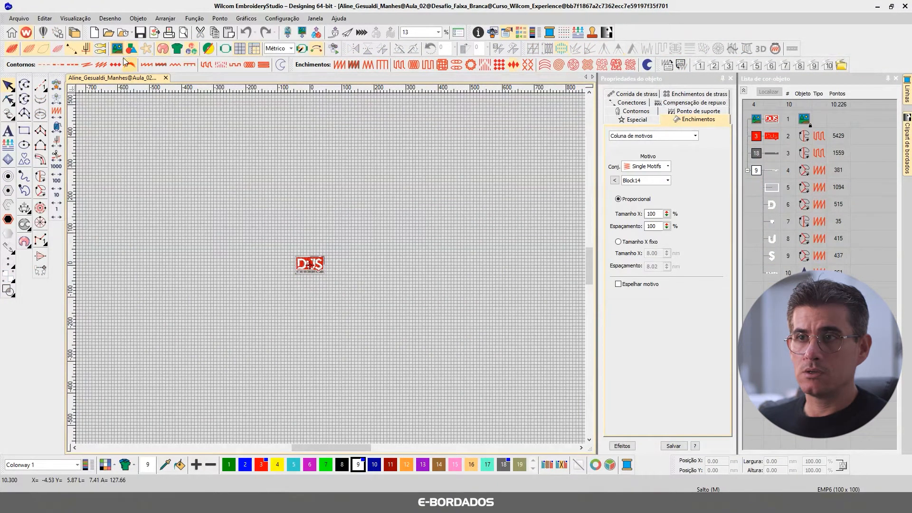
- Move the embroidered logo directly beside the reference bitmap on its right, level with its top edge, and deselect it
{"action": "left_click_drag", "start_coordinate": [327, 287], "coordinate": [351, 277]}
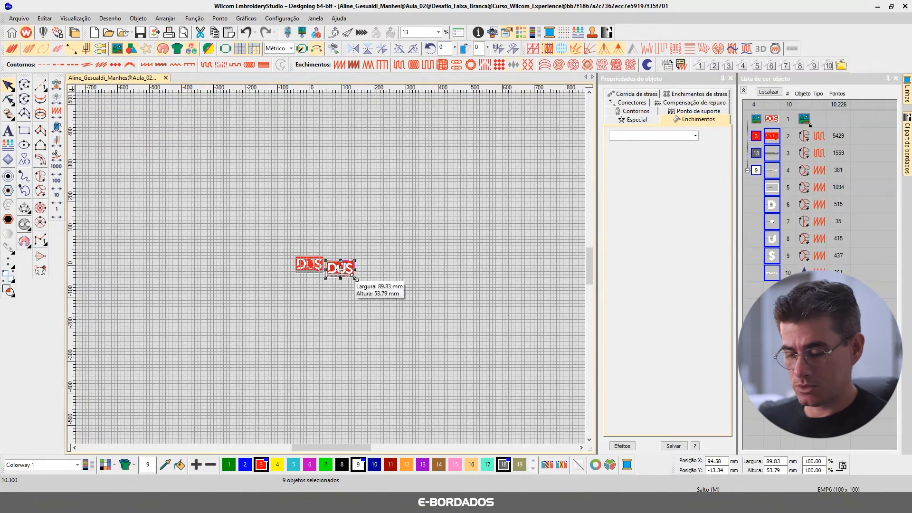
{"action": "key", "text": "b"}
{"action": "left_click_drag", "start_coordinate": [279, 243], "coordinate": [371, 290]}
{"action": "key", "text": "b"}
{"action": "left_click_drag", "start_coordinate": [163, 183], "coordinate": [503, 366]}
{"action": "left_click_drag", "start_coordinate": [408, 278], "coordinate": [401, 245]}
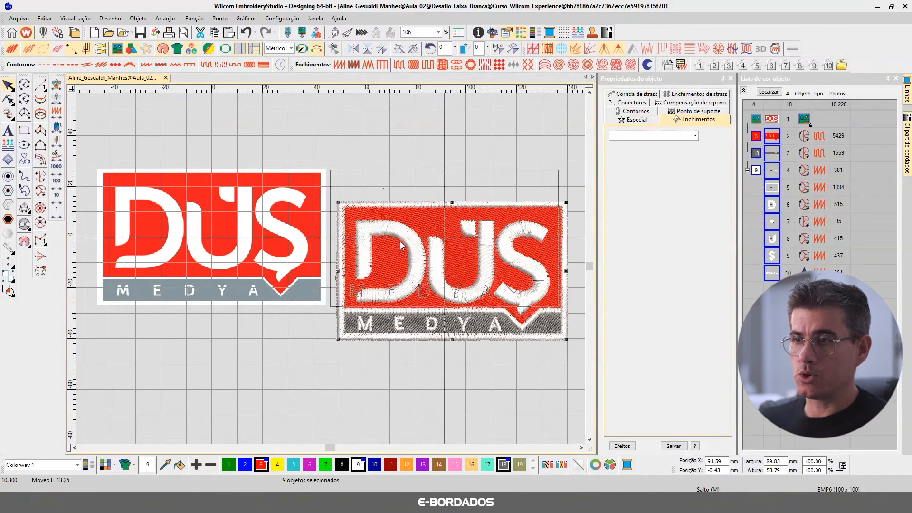
{"action": "key", "text": "Escape"}
{"action": "left_click", "coordinate": [426, 339]}
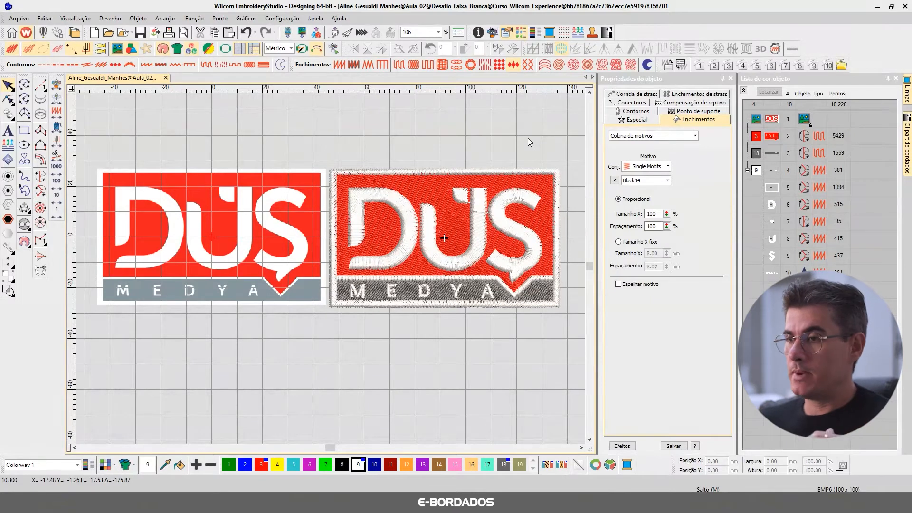
- Unlock the reference bitmap and delete it from the design, leaving only the embroidered logo in view
{"action": "right_click", "coordinate": [771, 123]}
{"action": "left_click", "coordinate": [794, 237]}
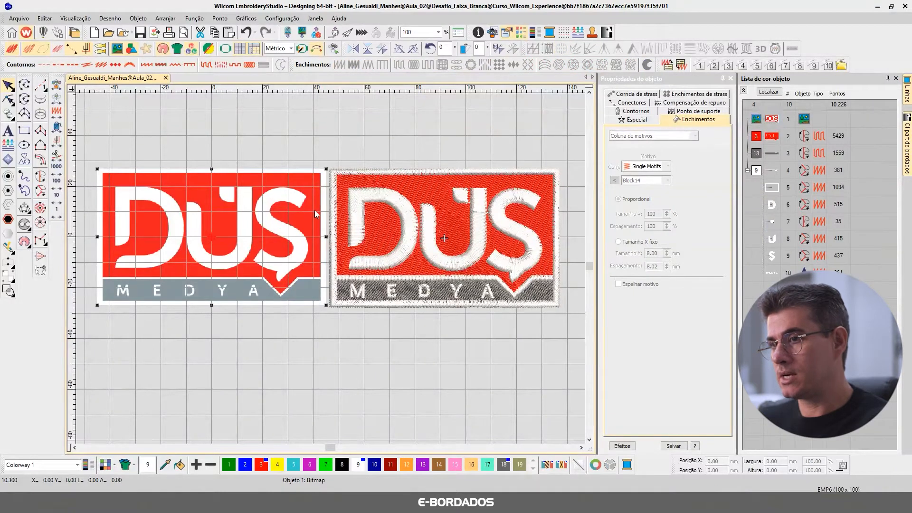
{"action": "key", "text": "Delete"}
{"action": "key", "text": "0"}
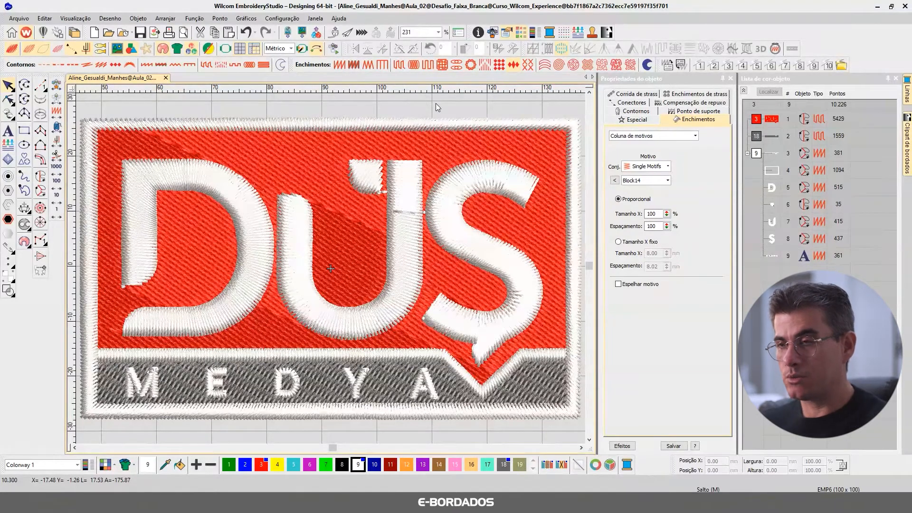
- Play the stitch-out simulation of the whole logo with the speed raised to about 8220 s/m, and close it
{"action": "key", "text": "shift+r"}
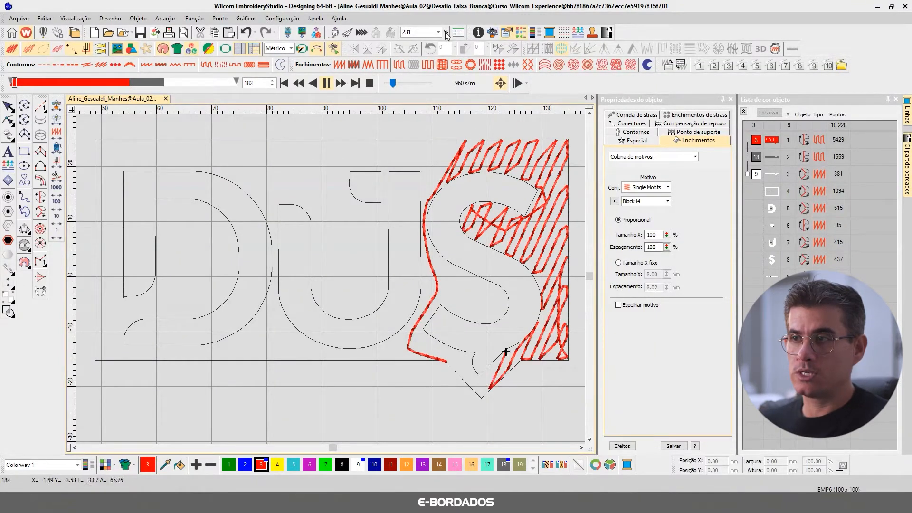
{"action": "left_click_drag", "start_coordinate": [404, 85], "coordinate": [411, 89]}
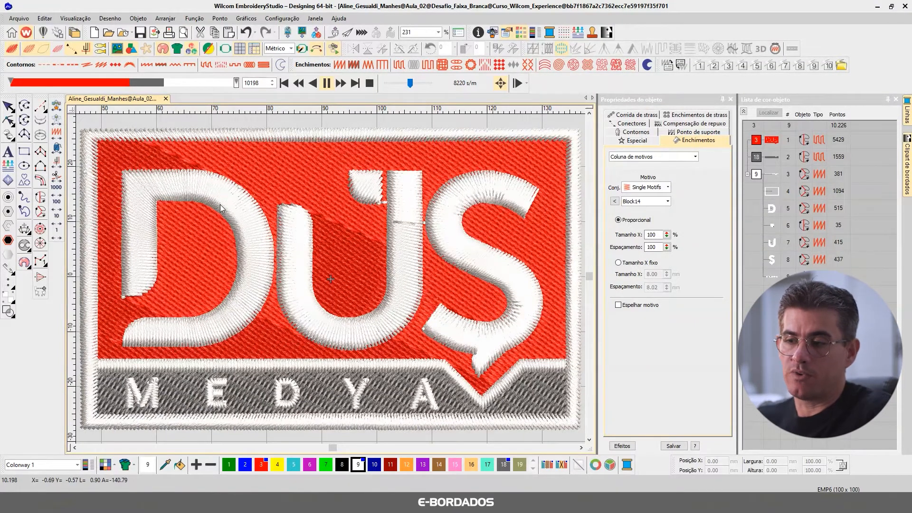
{"action": "left_click", "coordinate": [7, 107]}
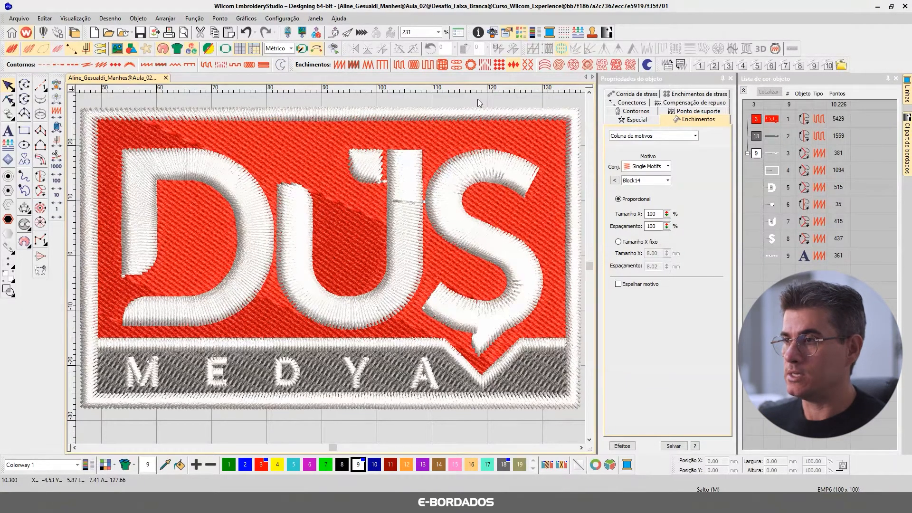
- Isolate the red Tatami background fill by hiding all other objects, and deselect it
{"action": "left_click", "coordinate": [772, 118]}
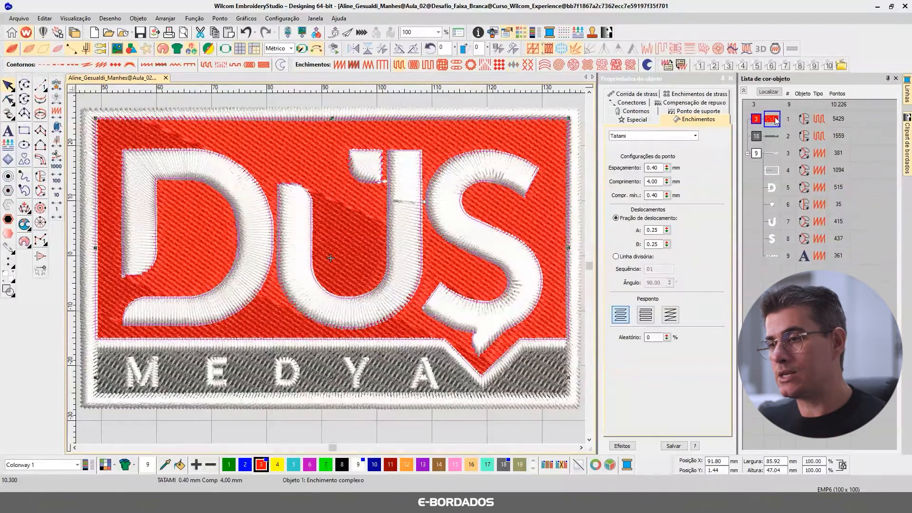
{"action": "key", "text": "shift+s"}
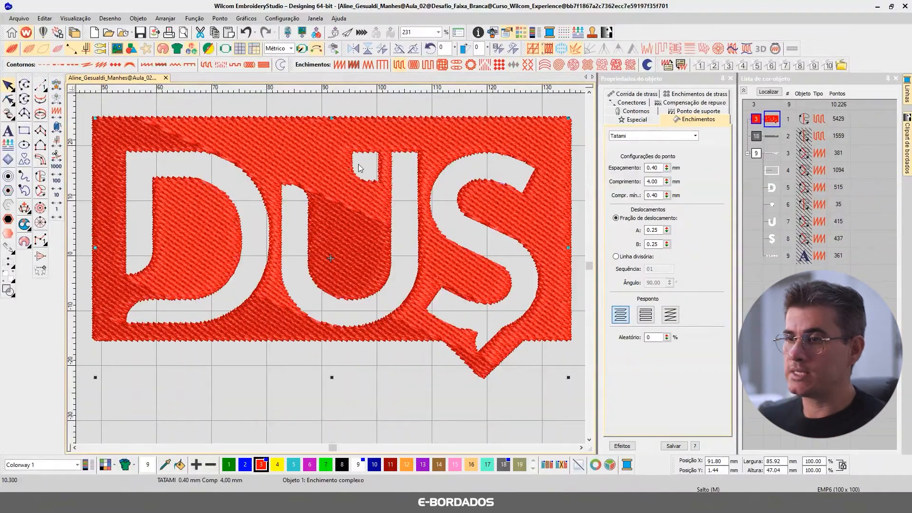
{"action": "key", "text": "Escape"}
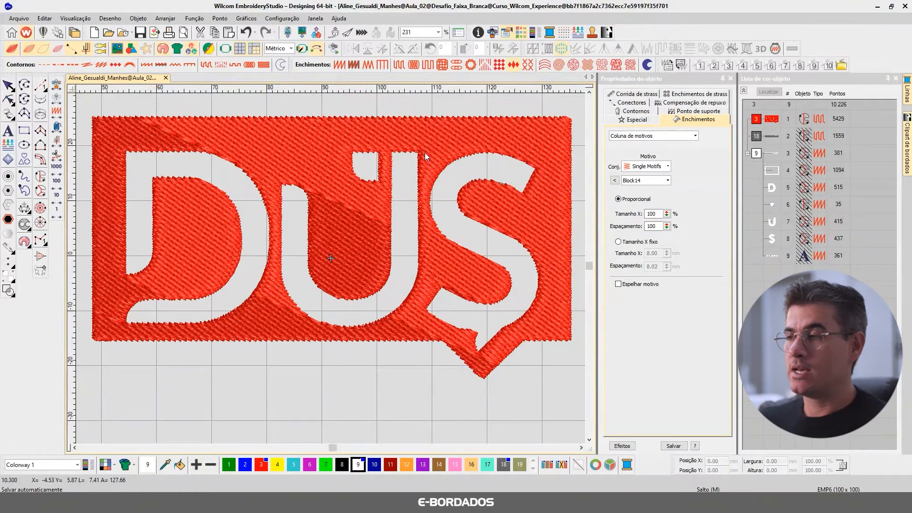
- Reshape the red background fill and delete all nodes of its D-shaped openings
{"action": "left_click", "coordinate": [9, 99]}
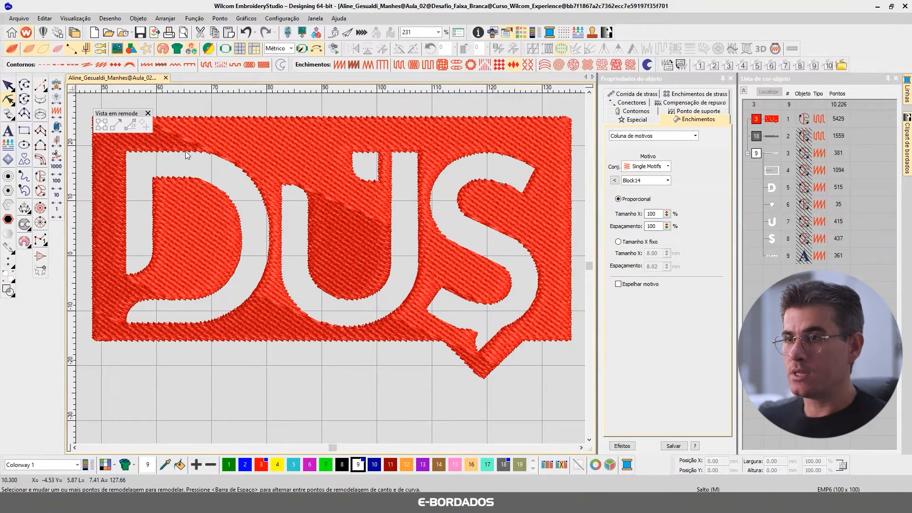
{"action": "left_click", "coordinate": [187, 151]}
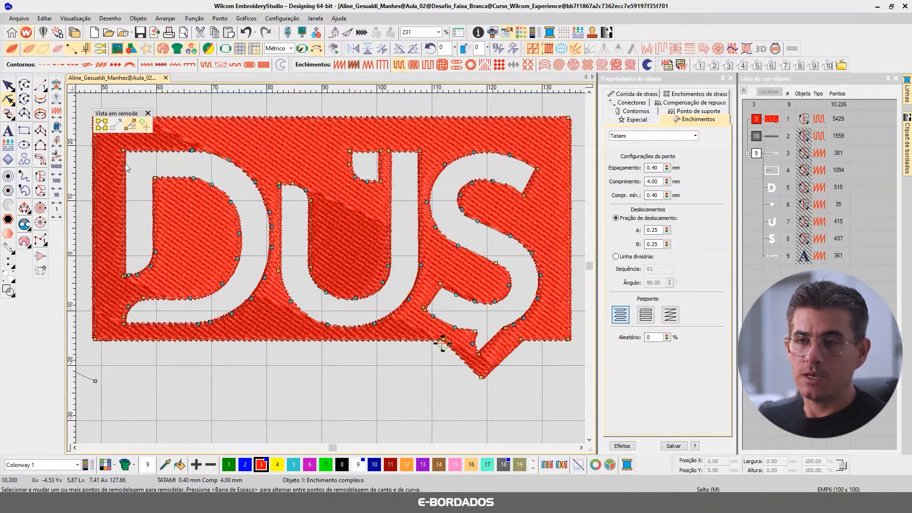
{"action": "left_click_drag", "start_coordinate": [111, 142], "coordinate": [268, 244]}
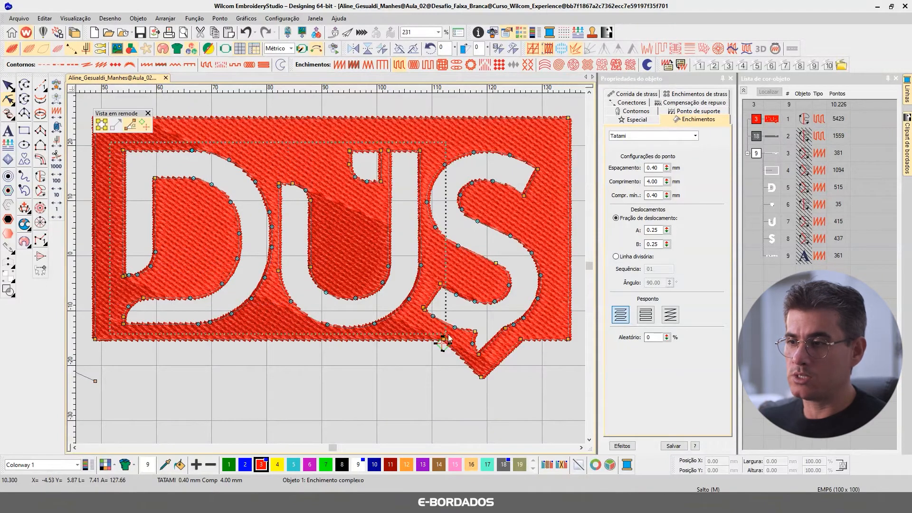
{"action": "left_click_drag", "start_coordinate": [506, 336], "coordinate": [550, 338]}
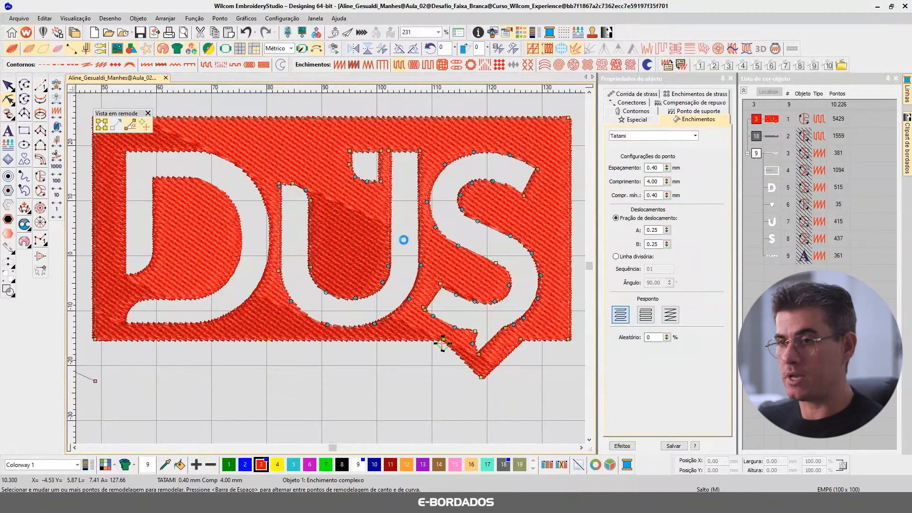
{"action": "key", "text": "Delete"}
- Delete the nodes of the U, small square accent and S openings to make the red background fill solid
{"action": "left_click_drag", "start_coordinate": [262, 142], "coordinate": [329, 166]}
{"action": "left_click_drag", "start_coordinate": [430, 311], "coordinate": [437, 342]}
{"action": "key", "text": "Delete"}
{"action": "left_click_drag", "start_coordinate": [337, 144], "coordinate": [408, 206]}
{"action": "key", "text": "Delete"}
{"action": "left_click_drag", "start_coordinate": [557, 294], "coordinate": [549, 357]}
{"action": "key", "text": "Delete"}
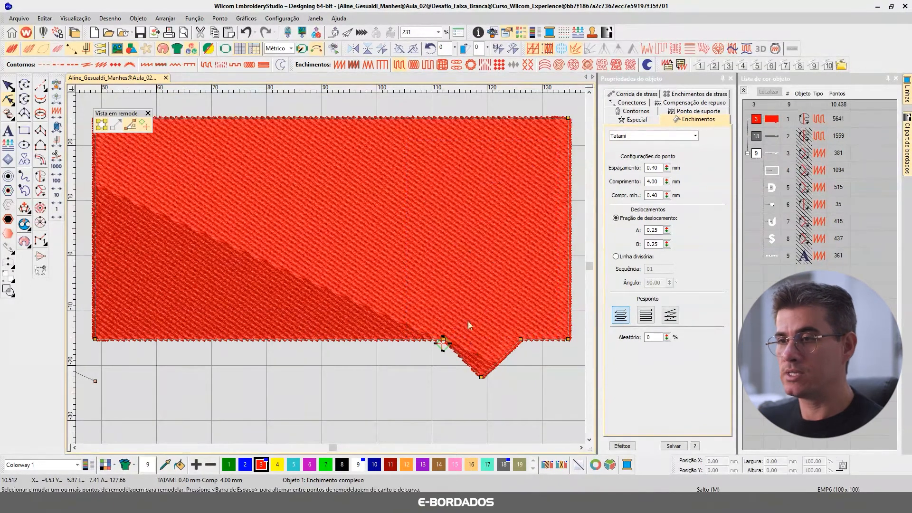
{"action": "left_click", "coordinate": [8, 85]}
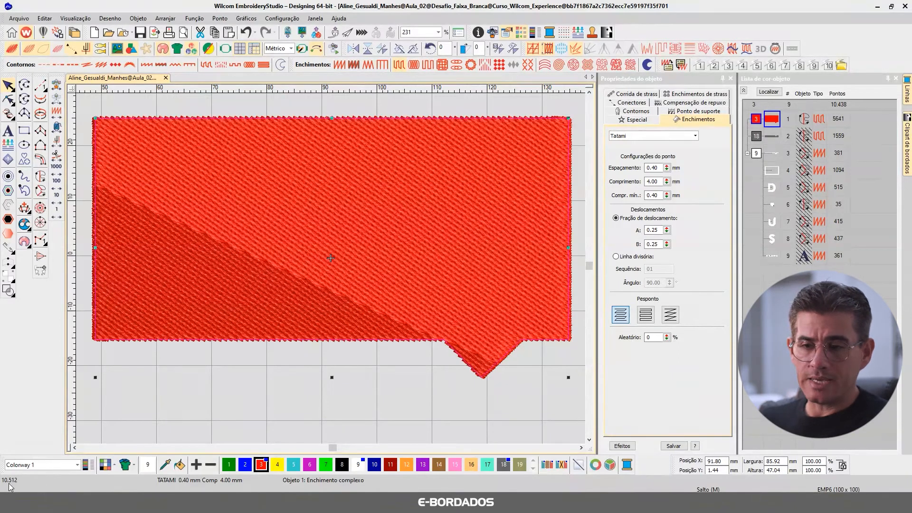
- Undo the removal of the letter openings back to the bitmap deletion, and redo everything to the solid red fill
{"action": "key", "text": "ctrl+z"}
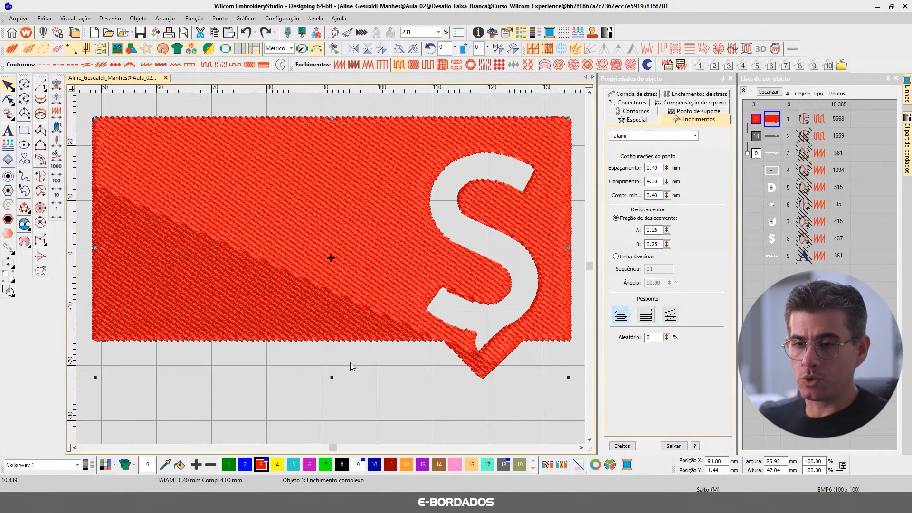
{"action": "key", "text": "ctrl+z"}
{"action": "key", "text": "ctrl+z"}
{"action": "key", "text": "ctrl+z"}
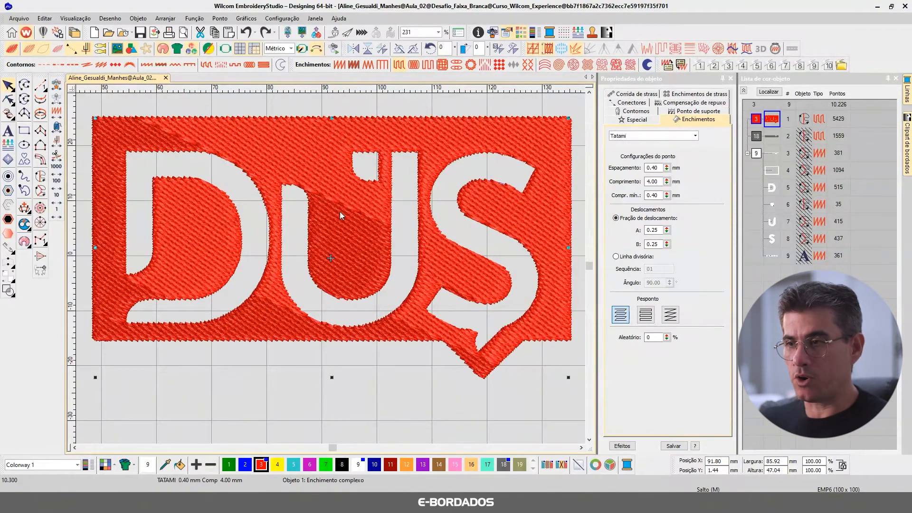
{"action": "key", "text": "ctrl+z"}
{"action": "key", "text": "ctrl+z"}
{"action": "key", "text": "ctrl+z"}
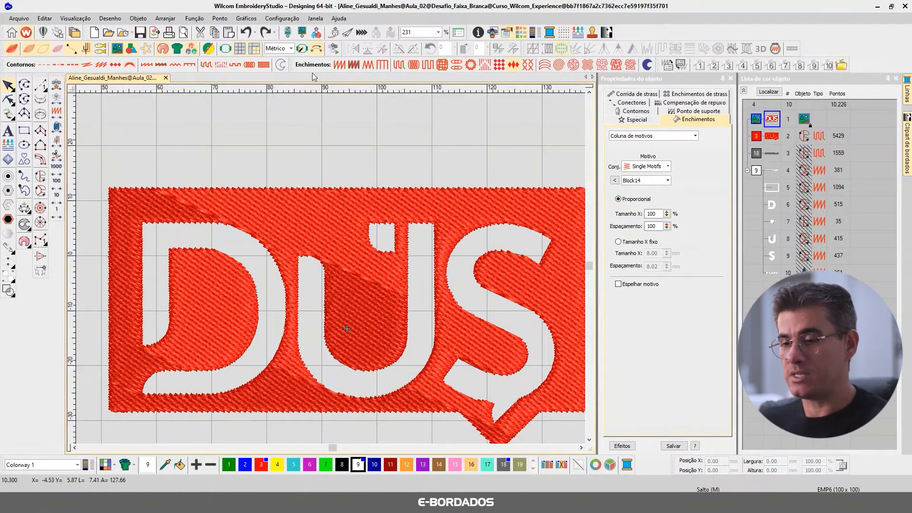
{"action": "key", "text": "ctrl+z"}
{"action": "key", "text": "ctrl+z"}
{"action": "key", "text": "ctrl+z"}
{"action": "key", "text": "ctrl+z"}
{"action": "key", "text": "ctrl+z"}
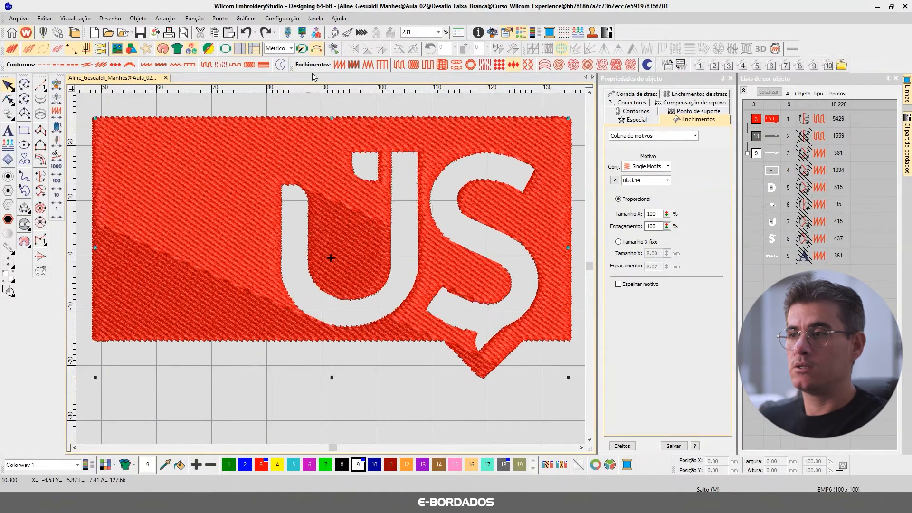
{"action": "key", "text": "ctrl+z"}
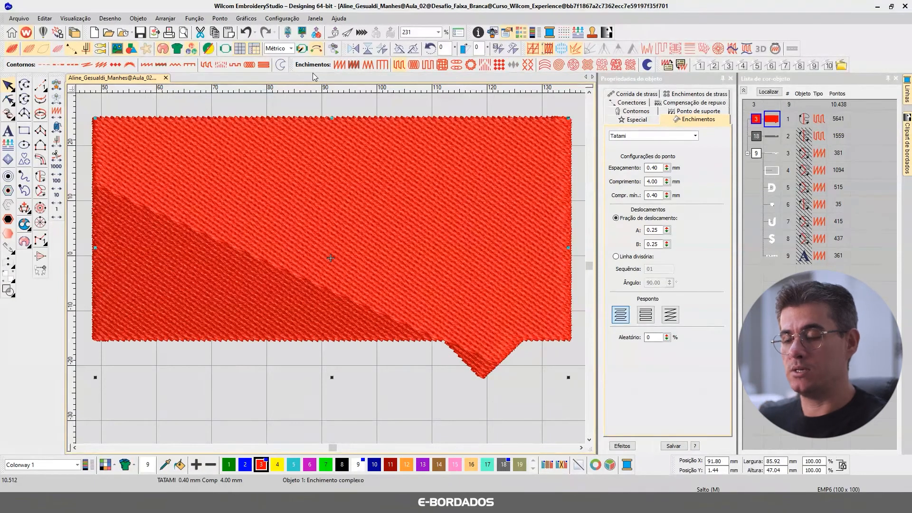
{"action": "key", "text": "Escape"}
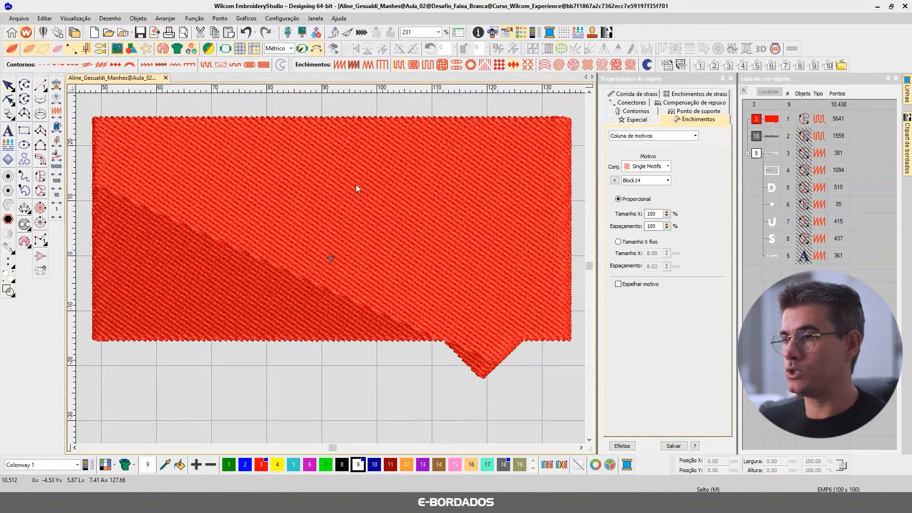
- Move the solid red fill's start point beyond its upper-right corner and its end point beside its lower-left corner
{"action": "left_click", "coordinate": [218, 201]}
{"action": "left_click", "coordinate": [8, 99]}
{"action": "scroll", "coordinate": [203, 229], "scroll_direction": "down", "scroll_amount": 1}
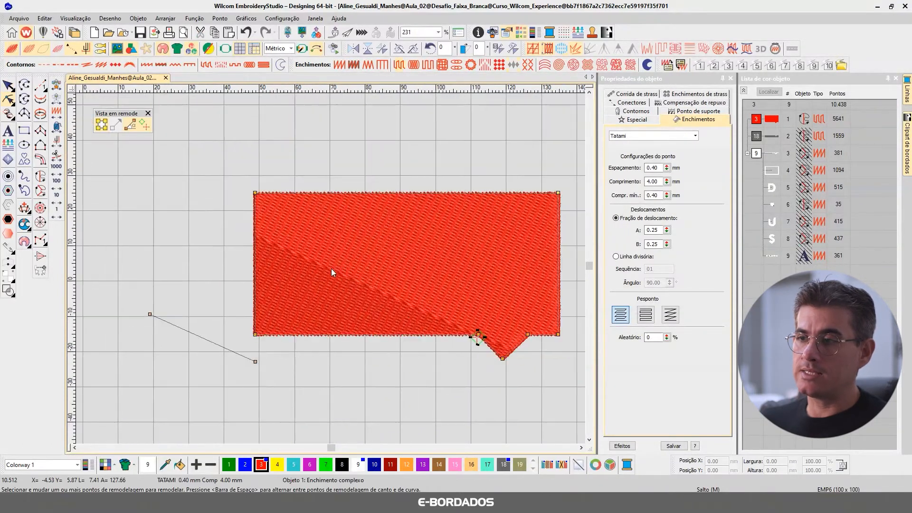
{"action": "scroll", "coordinate": [449, 274], "scroll_direction": "up", "scroll_amount": 1}
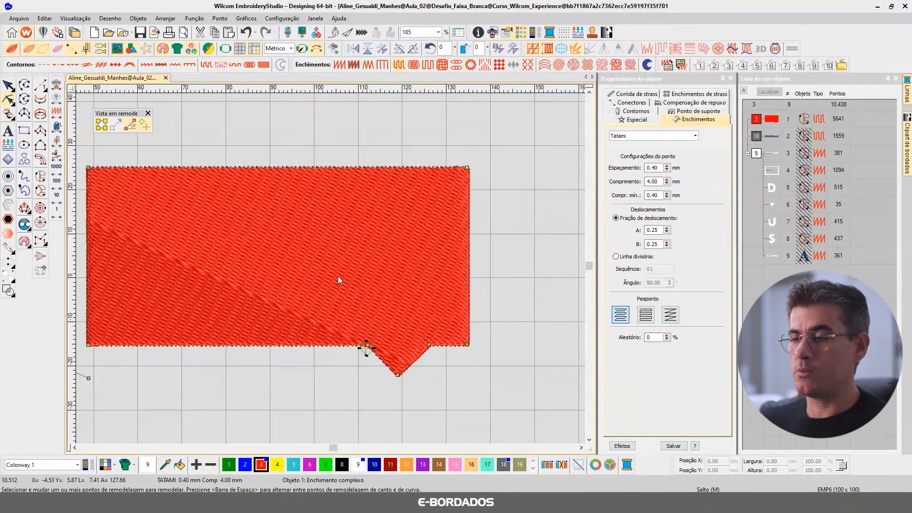
{"action": "mouse_move", "coordinate": [367, 354]}
{"action": "left_mouse_down"}
{"action": "mouse_move", "coordinate": [239, 364]}
{"action": "mouse_move", "coordinate": [480, 161]}
{"action": "mouse_move", "coordinate": [312, 357]}
{"action": "mouse_move", "coordinate": [98, 357]}
{"action": "mouse_move", "coordinate": [207, 313]}
{"action": "mouse_move", "coordinate": [196, 315]}
{"action": "left_mouse_up"}
{"action": "left_click", "coordinate": [581, 447]}
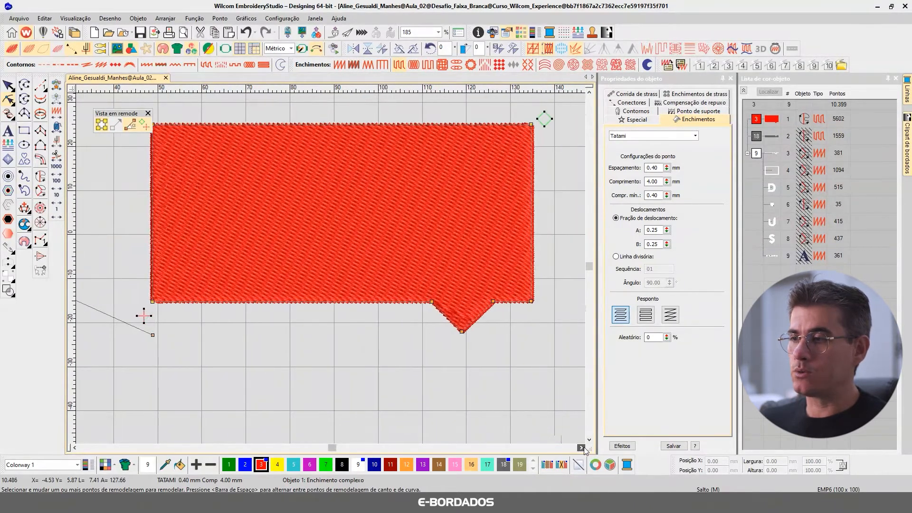
{"action": "left_click", "coordinate": [581, 447]}
{"action": "left_click", "coordinate": [8, 85]}
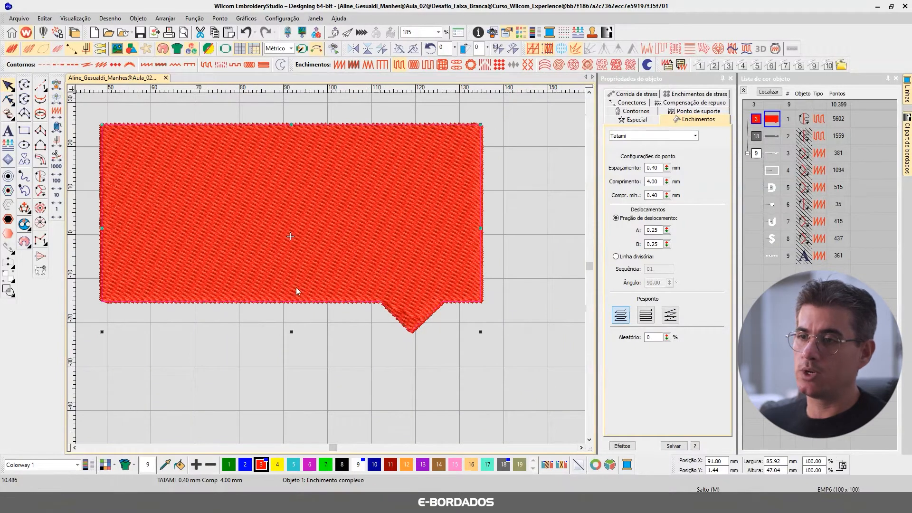
- Undo the last relocation of the red fill's end point and leave the fill deselected
{"action": "key", "text": "ctrl+z"}
{"action": "key", "text": "ctrl+z"}
{"action": "key", "text": "Escape"}
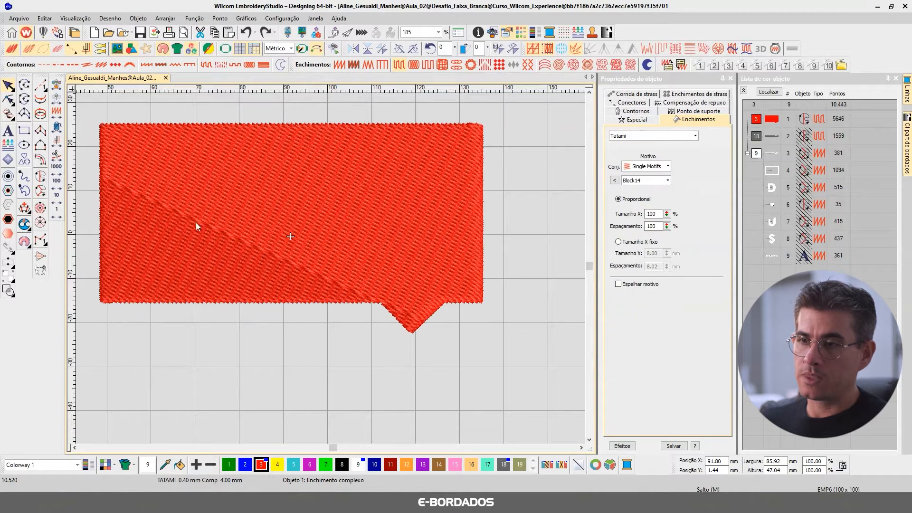
{"action": "left_click", "coordinate": [154, 207]}
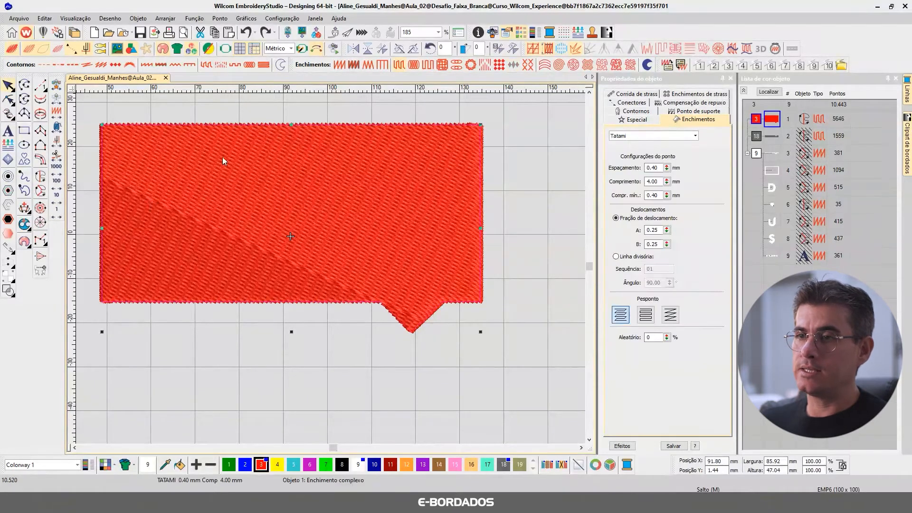
{"action": "key", "text": "Escape"}
- Show the red fill as plain stitch lines instead of the realistic view and travel to the start of the design
{"action": "key", "text": "t"}
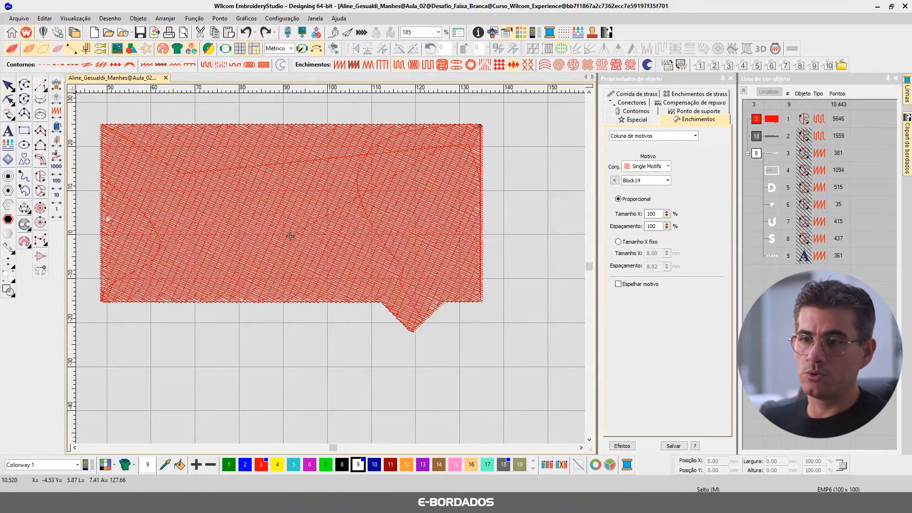
{"action": "left_click", "coordinate": [57, 173]}
{"action": "left_click", "coordinate": [56, 173]}
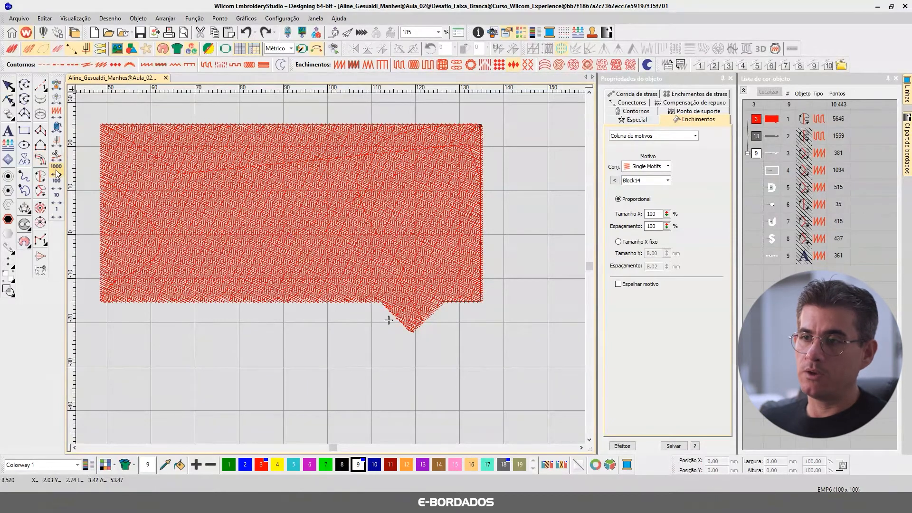
{"action": "key", "text": "Home"}
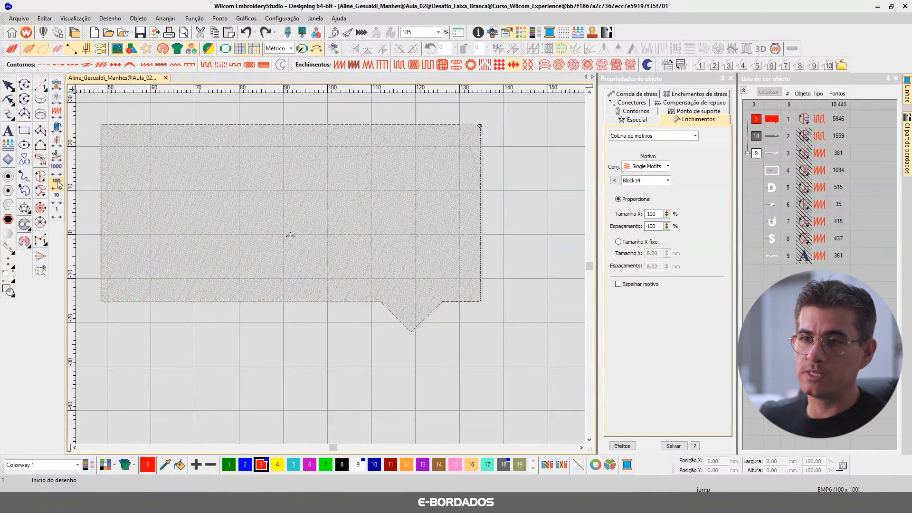
- Travel through the red fill's stitches in 100-stitch steps to examine its sewing order from the upper-right part to the lower-left corner
{"action": "right_click", "coordinate": [57, 169]}
{"action": "right_click", "coordinate": [56, 169]}
{"action": "right_click", "coordinate": [56, 169]}
{"action": "right_click", "coordinate": [57, 185]}
{"action": "right_click", "coordinate": [57, 185]}
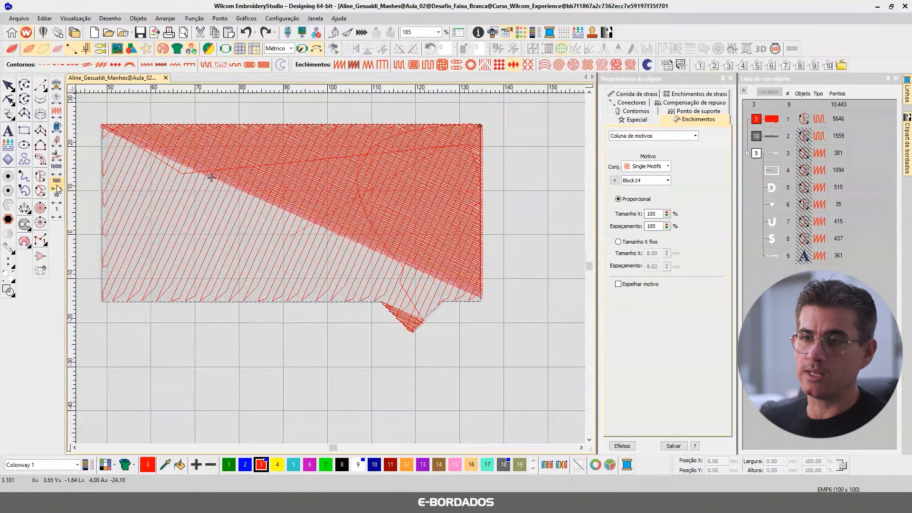
{"action": "right_click", "coordinate": [57, 186]}
{"action": "right_click", "coordinate": [57, 186]}
{"action": "left_click", "coordinate": [57, 186]}
{"action": "left_click", "coordinate": [57, 186]}
{"action": "right_click", "coordinate": [57, 186]}
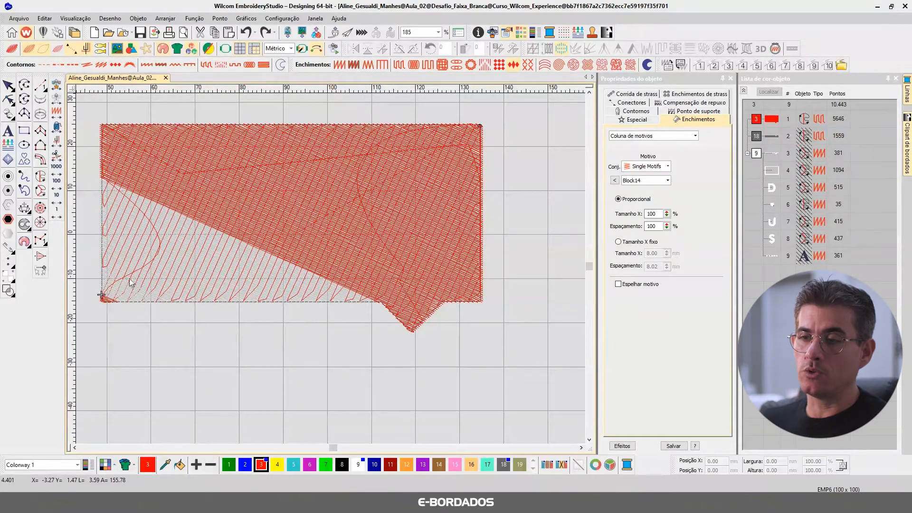
{"action": "left_click", "coordinate": [56, 185]}
{"action": "left_click", "coordinate": [58, 185]}
{"action": "left_click", "coordinate": [58, 185]}
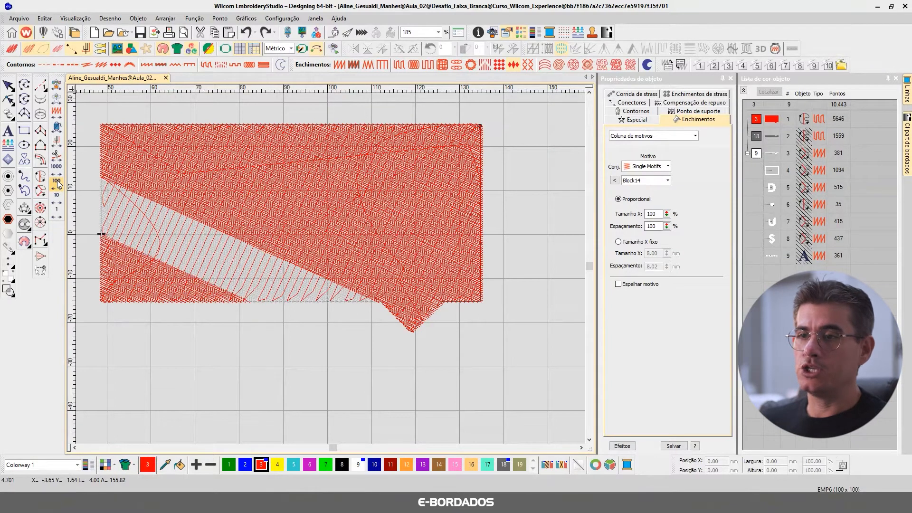
- Travel through the remaining stitches of the red fill and on to the end of the design
{"action": "right_click", "coordinate": [57, 184]}
{"action": "right_click", "coordinate": [57, 184]}
{"action": "right_click", "coordinate": [57, 183]}
{"action": "right_click", "coordinate": [57, 184]}
{"action": "right_click", "coordinate": [57, 184]}
{"action": "right_click", "coordinate": [57, 184]}
{"action": "right_click", "coordinate": [57, 184]}
{"action": "right_click", "coordinate": [57, 184]}
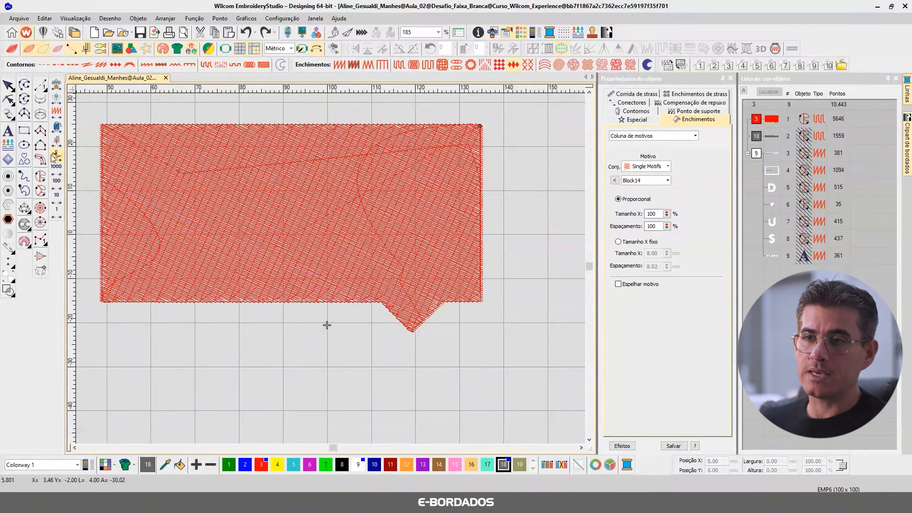
{"action": "right_click", "coordinate": [53, 129]}
{"action": "right_click", "coordinate": [53, 129]}
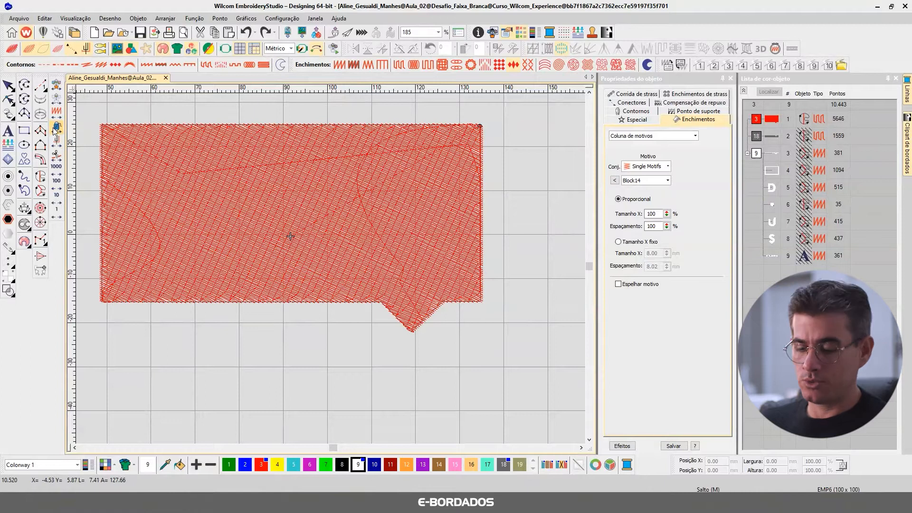
- Restore the realistic view and move the red fill's end point from the speech-bubble notch to beside its lower-left corner
{"action": "key", "text": "t"}
{"action": "left_click", "coordinate": [11, 97]}
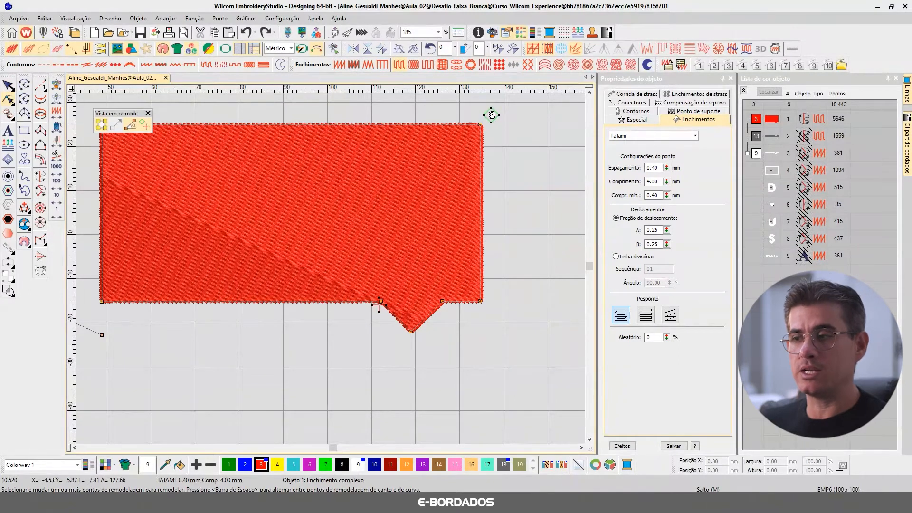
{"action": "left_click_drag", "start_coordinate": [378, 311], "coordinate": [202, 295]}
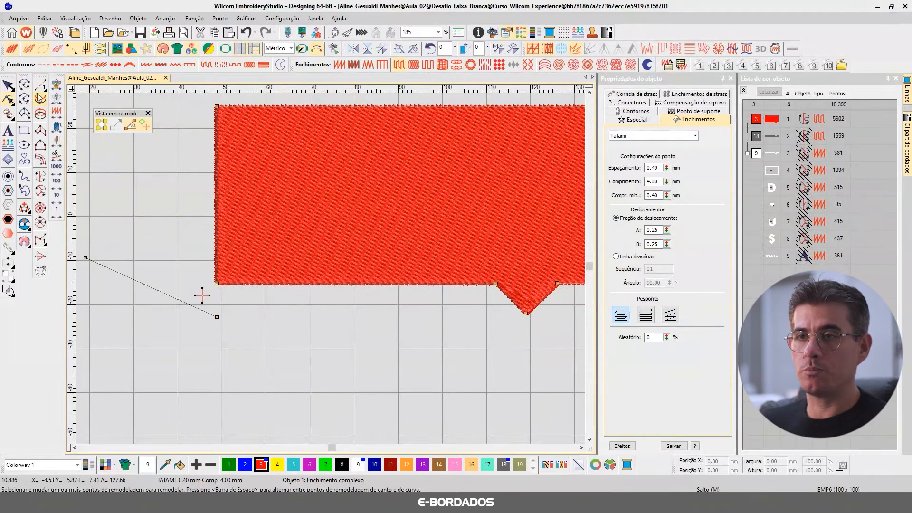
{"action": "left_click", "coordinate": [8, 86]}
{"action": "key", "text": "0"}
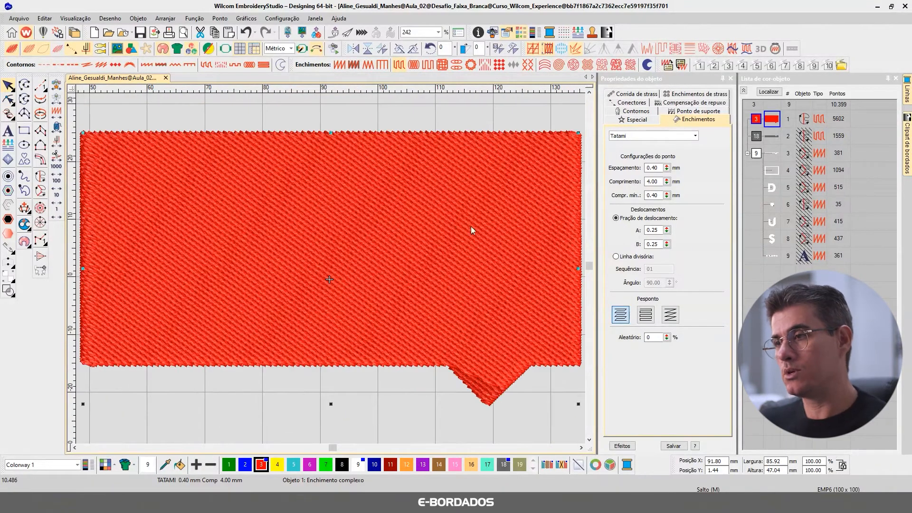
- Deselect the red fill, show it as plain stitch lines and travel back through it toward its first stitches
{"action": "key", "text": "Escape"}
{"action": "key", "text": "t"}
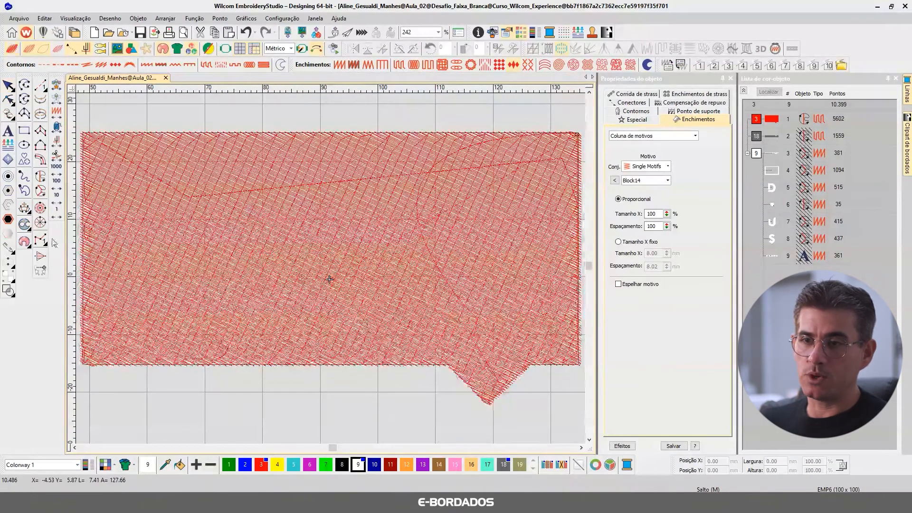
{"action": "scroll", "coordinate": [76, 216], "scroll_direction": "down", "scroll_amount": 3}
{"action": "scroll", "coordinate": [331, 269], "scroll_direction": "up", "scroll_amount": 1}
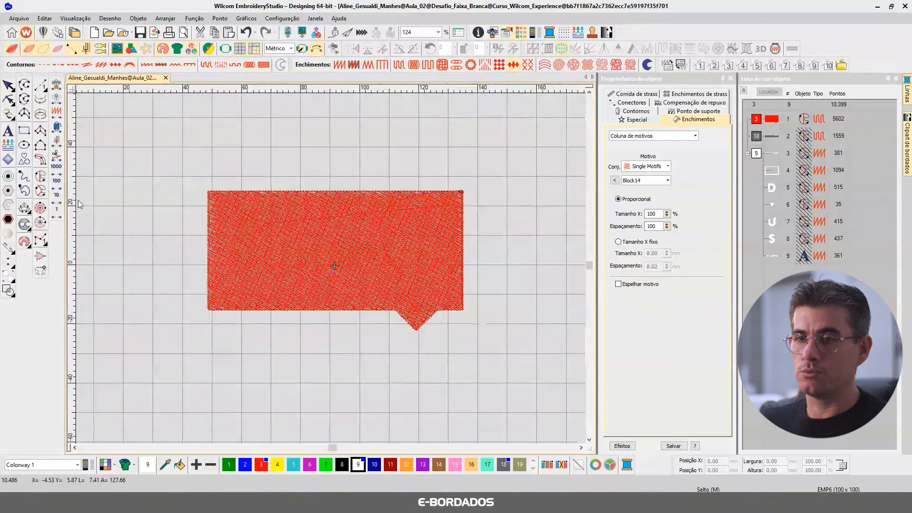
{"action": "left_click", "coordinate": [57, 172]}
{"action": "left_click", "coordinate": [57, 173]}
{"action": "left_click", "coordinate": [57, 173]}
{"action": "left_click", "coordinate": [58, 173]}
{"action": "left_click", "coordinate": [57, 173]}
{"action": "left_click", "coordinate": [58, 172]}
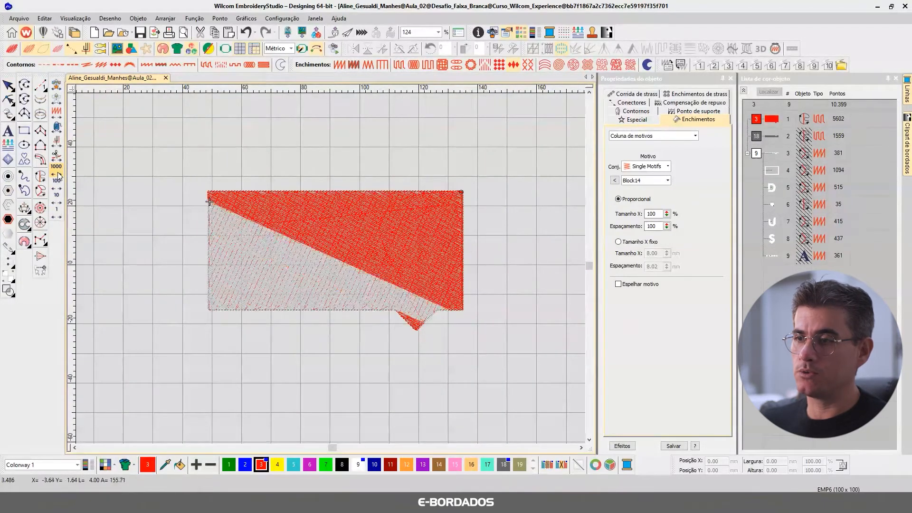
{"action": "left_click", "coordinate": [58, 172]}
{"action": "left_click", "coordinate": [57, 173]}
{"action": "left_click", "coordinate": [58, 172]}
{"action": "left_click", "coordinate": [58, 172]}
{"action": "left_click", "coordinate": [56, 183]}
{"action": "left_click", "coordinate": [57, 184]}
{"action": "left_click", "coordinate": [57, 184]}
{"action": "left_click", "coordinate": [57, 183]}
- Travel forward in 100-stitch steps to examine how the upper-right half of the red fill is covered
{"action": "right_click", "coordinate": [56, 184]}
{"action": "right_click", "coordinate": [57, 184]}
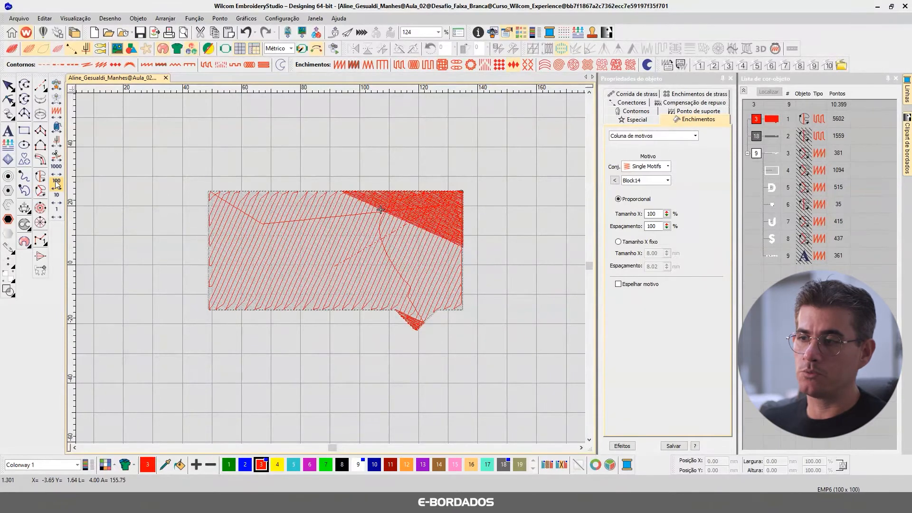
{"action": "right_click", "coordinate": [57, 183]}
{"action": "right_click", "coordinate": [57, 184]}
{"action": "right_click", "coordinate": [57, 184]}
{"action": "right_click", "coordinate": [57, 183]}
{"action": "right_click", "coordinate": [56, 184]}
{"action": "right_click", "coordinate": [56, 183]}
{"action": "left_click", "coordinate": [56, 184]}
{"action": "left_click", "coordinate": [57, 183]}
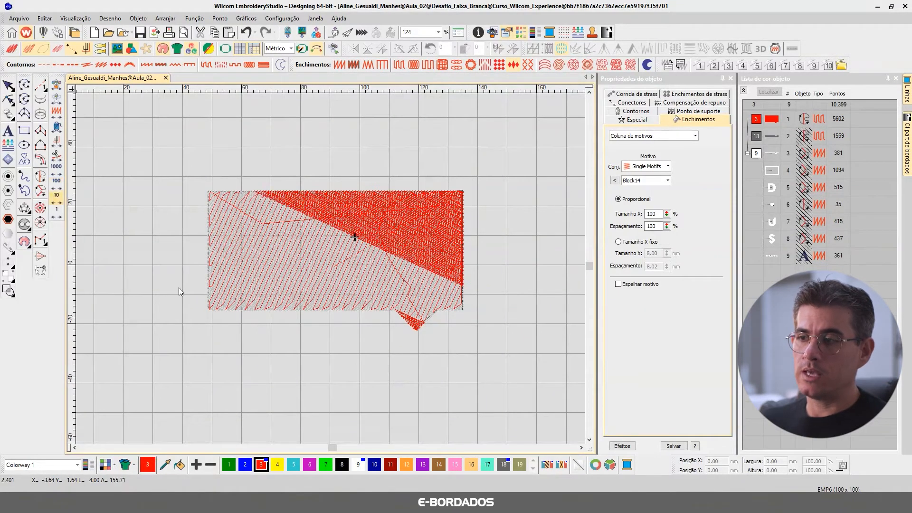
{"action": "left_click", "coordinate": [61, 183]}
{"action": "left_click", "coordinate": [61, 183]}
{"action": "left_click", "coordinate": [61, 183]}
{"action": "left_click", "coordinate": [61, 183]}
{"action": "left_click", "coordinate": [61, 182]}
{"action": "left_click", "coordinate": [61, 183]}
{"action": "left_click", "coordinate": [61, 183]}
{"action": "left_click", "coordinate": [61, 182]}
{"action": "left_click", "coordinate": [60, 183]}
{"action": "left_click", "coordinate": [61, 183]}
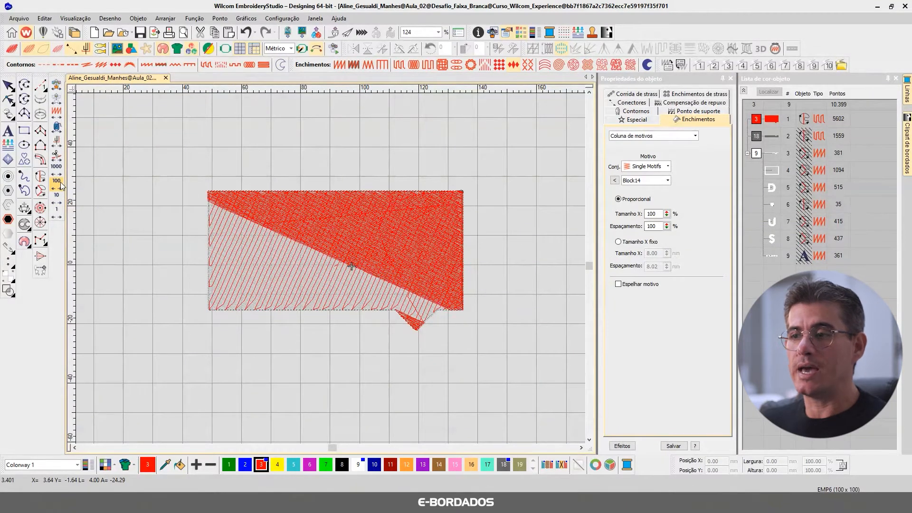
- Examine how the lower-left half of the red fill is covered up to its end, and travel to the end of the design
{"action": "left_click", "coordinate": [61, 182]}
{"action": "left_click", "coordinate": [61, 183]}
{"action": "left_click", "coordinate": [61, 183]}
{"action": "left_click", "coordinate": [60, 183]}
{"action": "left_click", "coordinate": [61, 181]}
{"action": "left_click", "coordinate": [61, 181]}
{"action": "left_click", "coordinate": [61, 181]}
{"action": "left_click", "coordinate": [61, 181]}
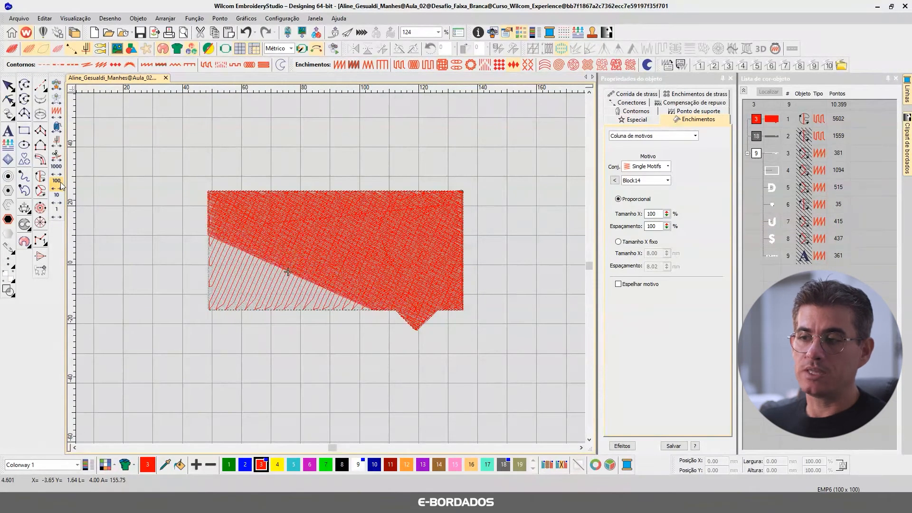
{"action": "left_click", "coordinate": [61, 182]}
{"action": "left_click", "coordinate": [61, 182]}
{"action": "left_click", "coordinate": [61, 182]}
{"action": "left_click", "coordinate": [61, 181]}
{"action": "left_click", "coordinate": [61, 182]}
{"action": "left_click", "coordinate": [61, 182]}
{"action": "left_click", "coordinate": [60, 183]}
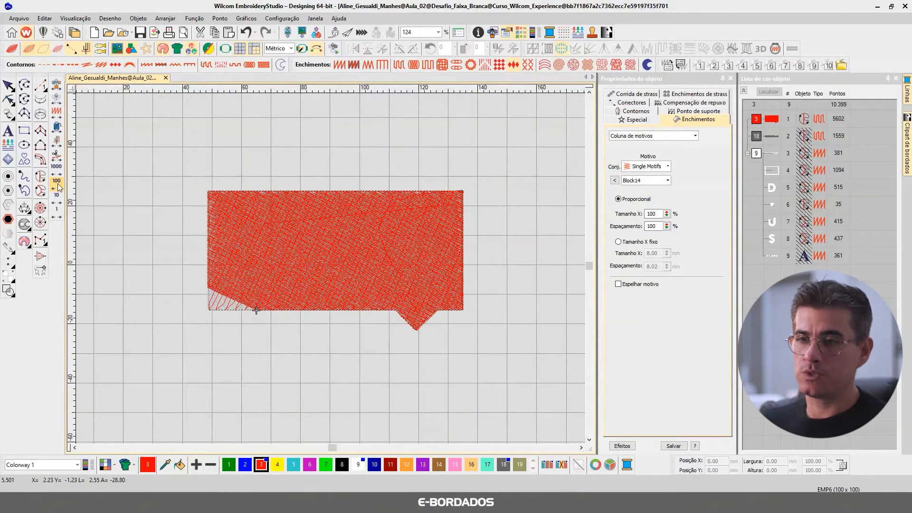
{"action": "left_click", "coordinate": [59, 184]}
{"action": "left_click", "coordinate": [58, 187]}
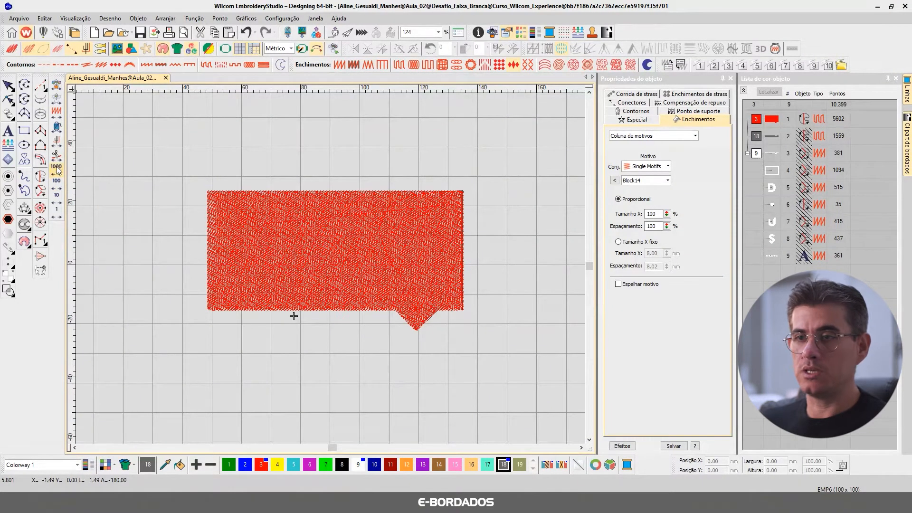
{"action": "left_click", "coordinate": [57, 134]}
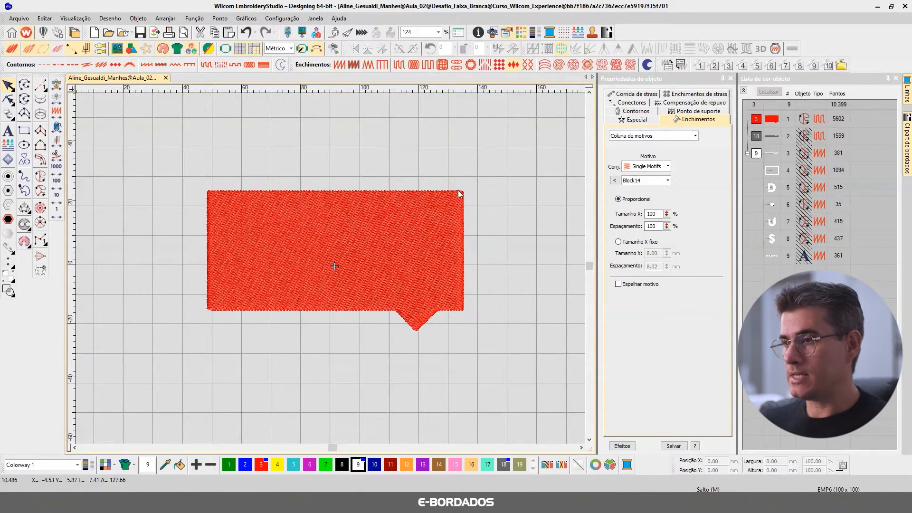
{"action": "left_click", "coordinate": [427, 231]}
{"action": "key", "text": "Escape"}
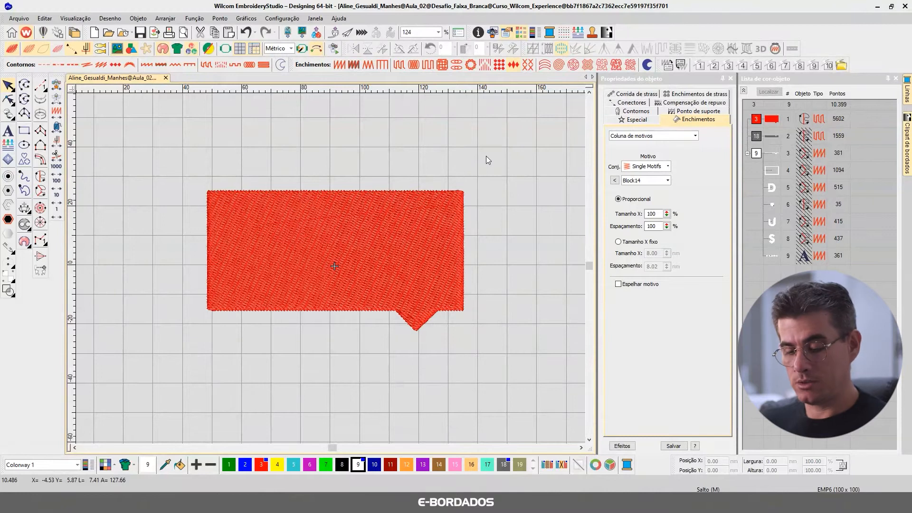
- Show all logo objects again, select the gray band behind MEDYA, and display the stitches as plain lines
{"action": "key", "text": "shift+s"}
{"action": "left_click", "coordinate": [778, 136]}
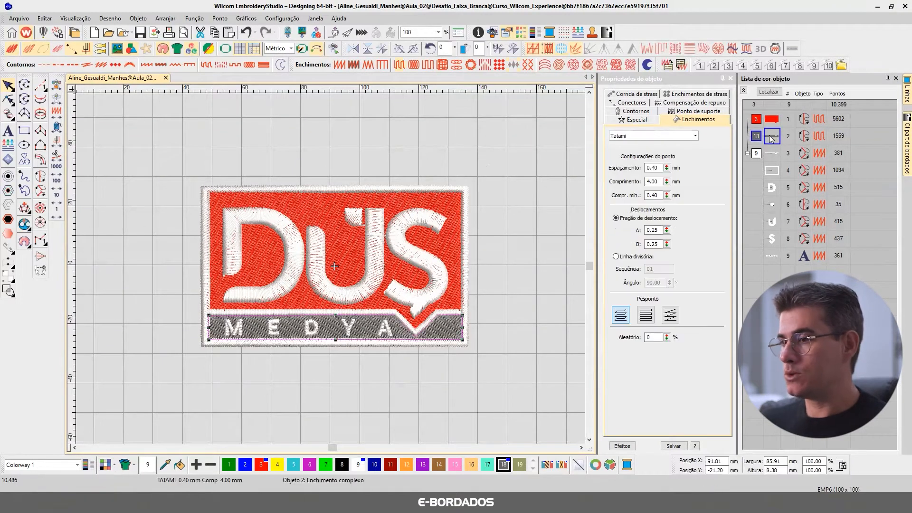
{"action": "left_click", "coordinate": [769, 92]}
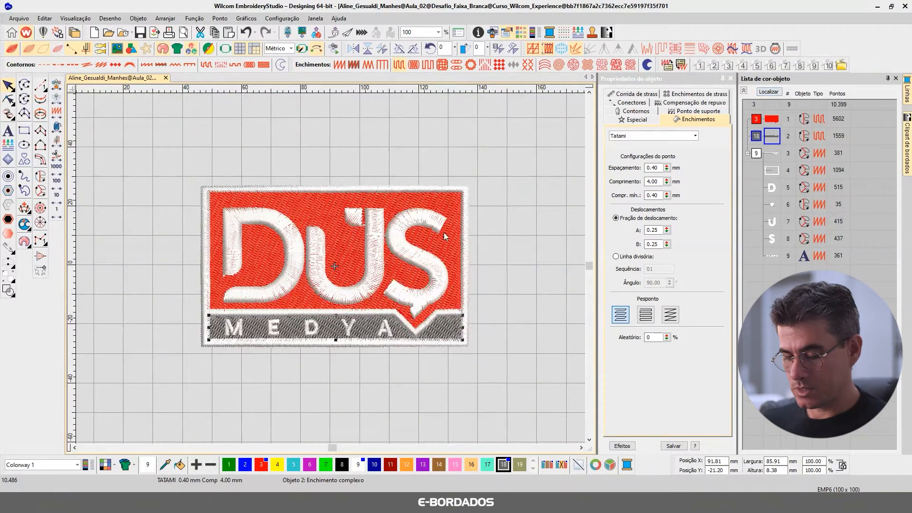
{"action": "key", "text": "b"}
{"action": "left_click_drag", "start_coordinate": [193, 291], "coordinate": [489, 367]}
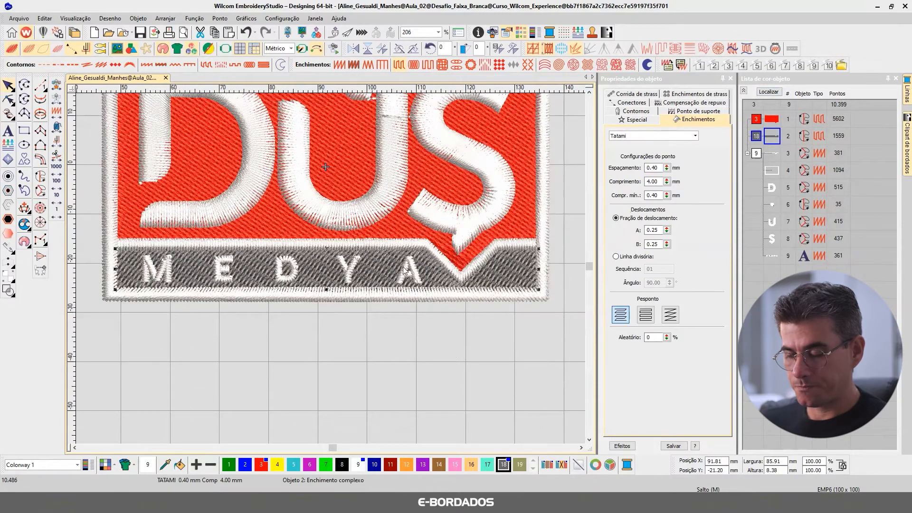
{"action": "key", "text": "t"}
- Examine how the gray band's upper edge and the red fill's lower edge meet under the white border near the notch
{"action": "scroll", "coordinate": [357, 269], "scroll_direction": "up", "scroll_amount": 4}
{"action": "scroll", "coordinate": [331, 275], "scroll_direction": "up", "scroll_amount": 2}
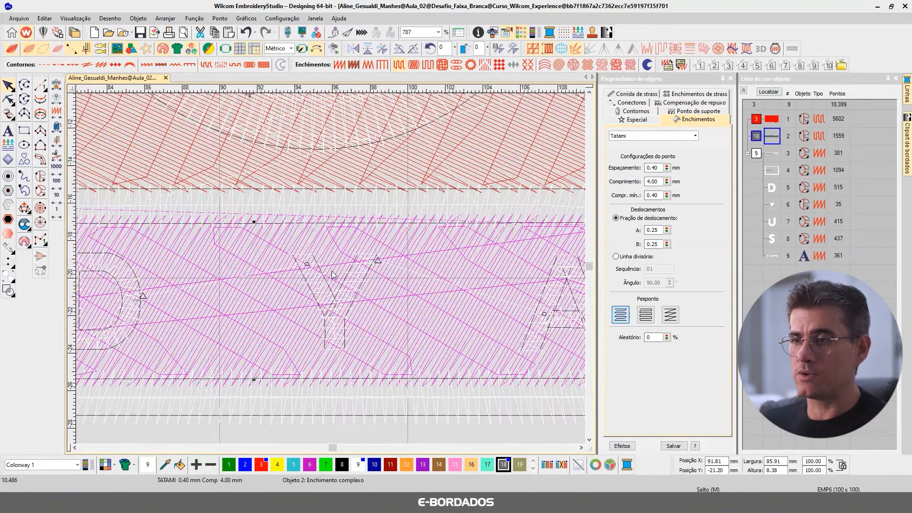
{"action": "scroll", "coordinate": [494, 287], "scroll_direction": "down", "scroll_amount": 2}
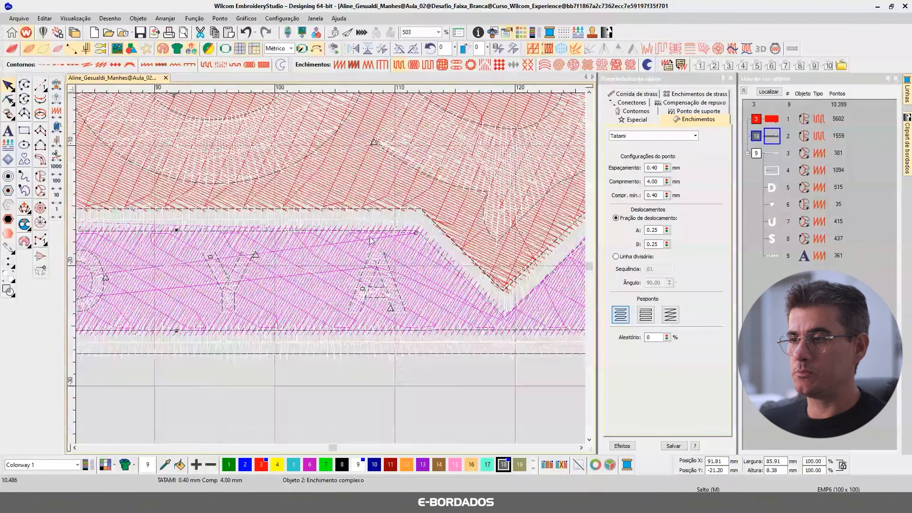
{"action": "scroll", "coordinate": [395, 234], "scroll_direction": "up", "scroll_amount": 4}
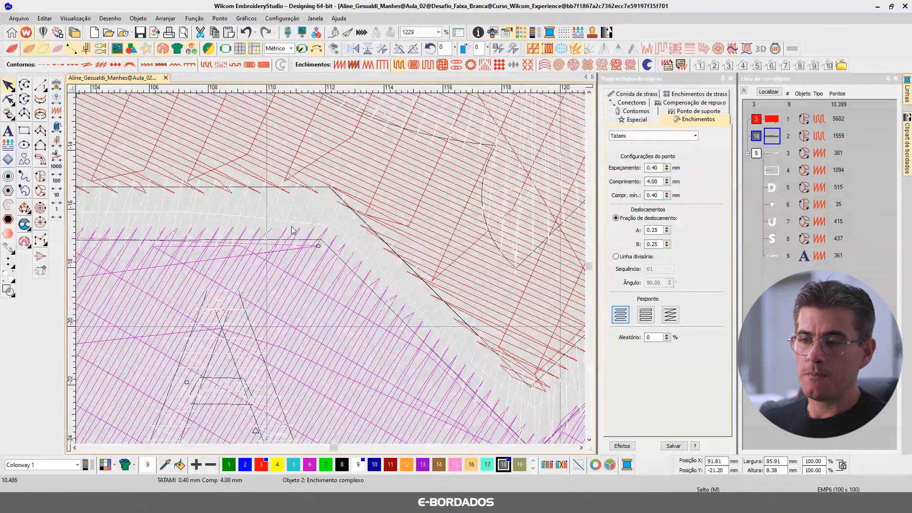
{"action": "key", "text": "t"}
{"action": "key", "text": "t"}
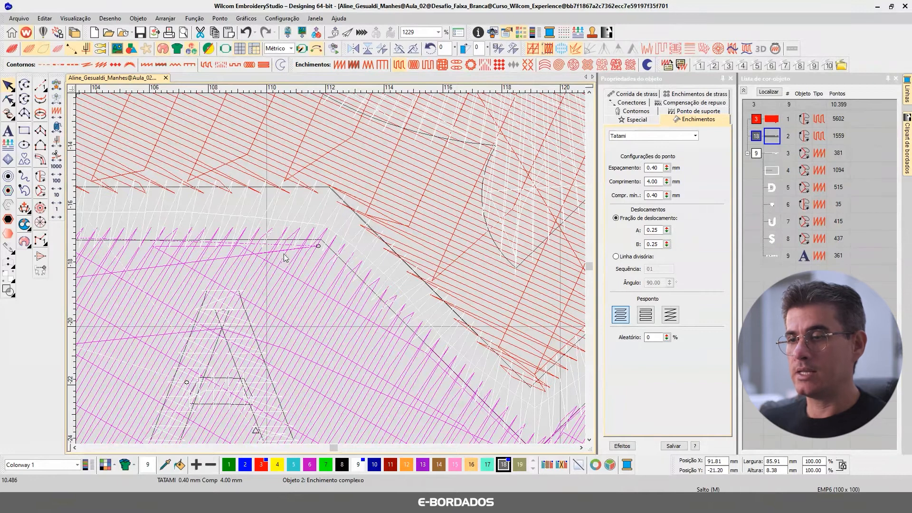
{"action": "scroll", "coordinate": [285, 256], "scroll_direction": "down", "scroll_amount": 3}
{"action": "scroll", "coordinate": [193, 246], "scroll_direction": "up", "scroll_amount": 3}
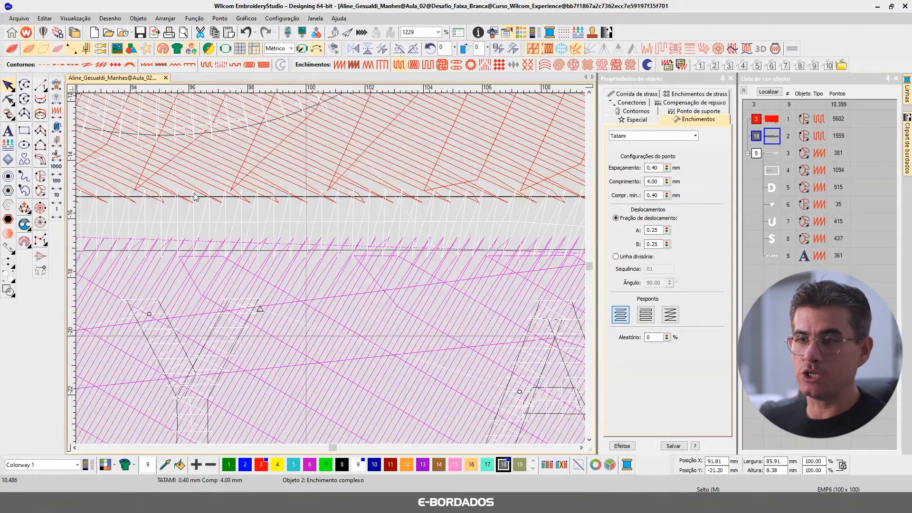
- Reshape the gray band by raising the corner node on the left side of the notch toward the middle of the white border
{"action": "key", "text": "h"}
{"action": "scroll", "coordinate": [199, 199], "scroll_direction": "down", "scroll_amount": 4}
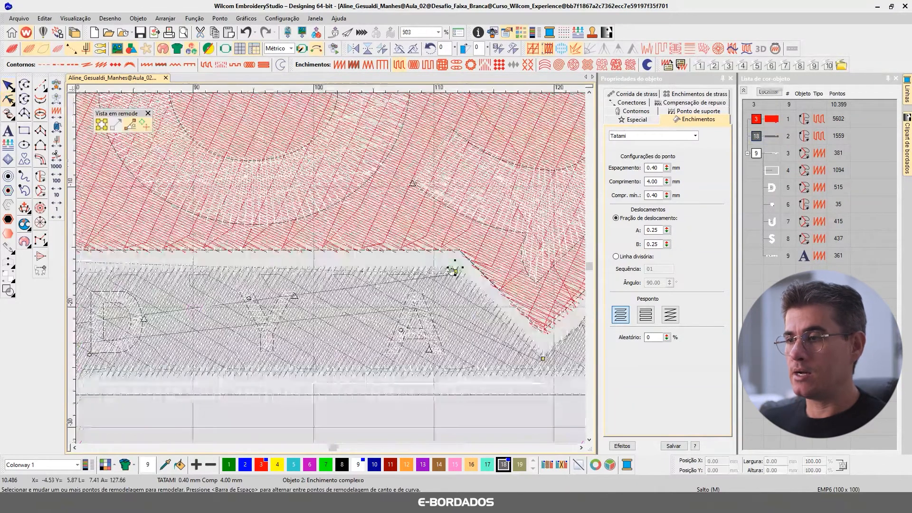
{"action": "scroll", "coordinate": [331, 270], "scroll_direction": "up", "scroll_amount": 4}
{"action": "mouse_move", "coordinate": [329, 237]}
{"action": "left_mouse_down"}
{"action": "mouse_move", "coordinate": [313, 261]}
{"action": "mouse_move", "coordinate": [336, 221]}
{"action": "left_mouse_up"}
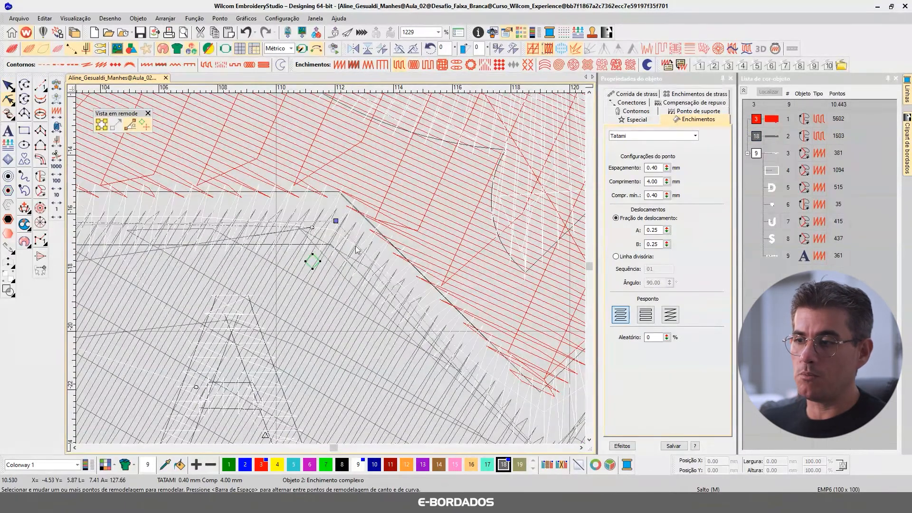
- Raise the gray band's node at the tip of the notch so the fill extends under the white border
{"action": "left_click", "coordinate": [581, 448]}
{"action": "left_click", "coordinate": [581, 448]}
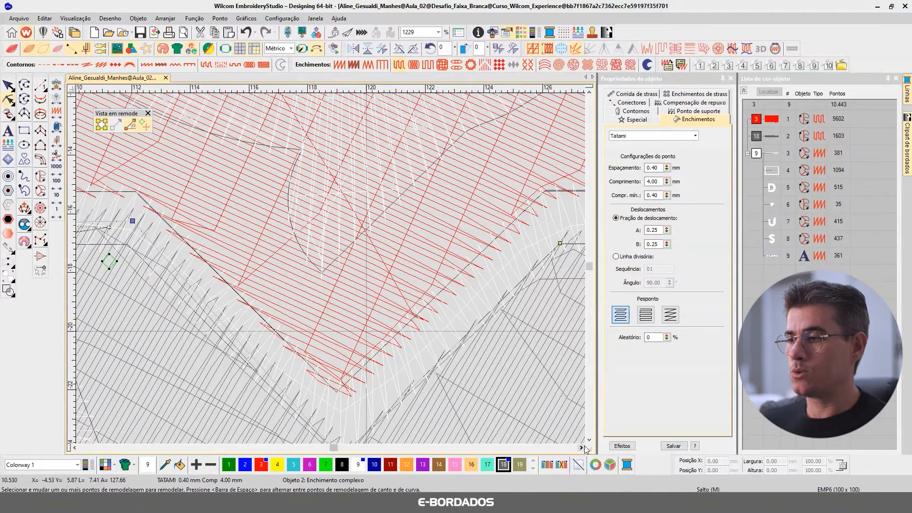
{"action": "left_click", "coordinate": [589, 439]}
{"action": "left_click", "coordinate": [589, 440]}
{"action": "left_click_drag", "start_coordinate": [340, 319], "coordinate": [342, 283]}
- Raise the gray band's corner node on the right side of the notch toward the middle of the white border
{"action": "left_click", "coordinate": [582, 448]}
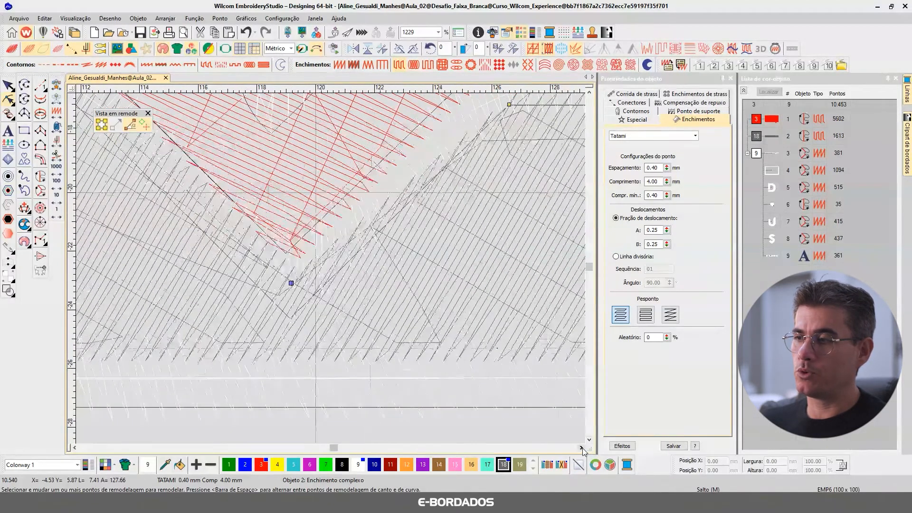
{"action": "left_click", "coordinate": [583, 448]}
{"action": "left_click", "coordinate": [590, 92]}
{"action": "left_click", "coordinate": [590, 92]}
{"action": "left_click", "coordinate": [590, 92]}
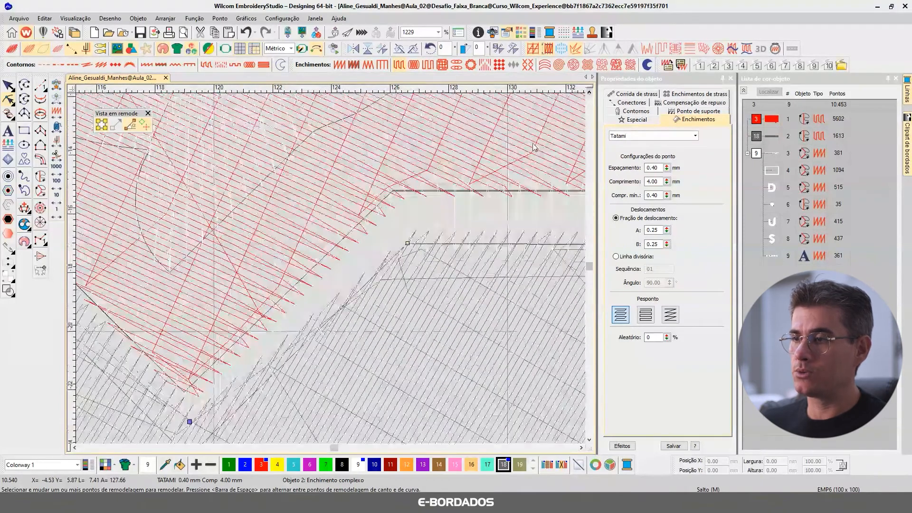
{"action": "left_click_drag", "start_coordinate": [408, 242], "coordinate": [402, 221]}
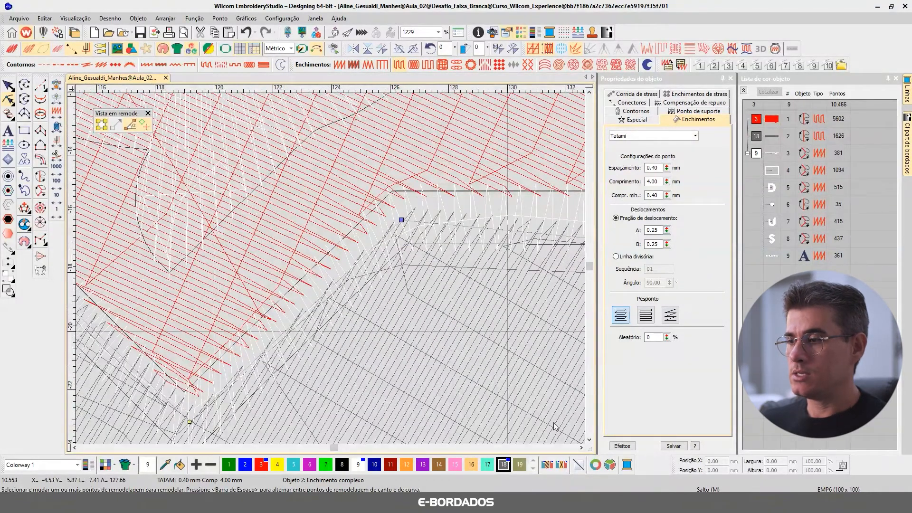
- Move the gray band's upper-right corner node up and outward under the surrounding white border
{"action": "left_click", "coordinate": [581, 448]}
{"action": "left_click", "coordinate": [581, 447]}
{"action": "left_click_drag", "start_coordinate": [444, 244], "coordinate": [445, 218]}
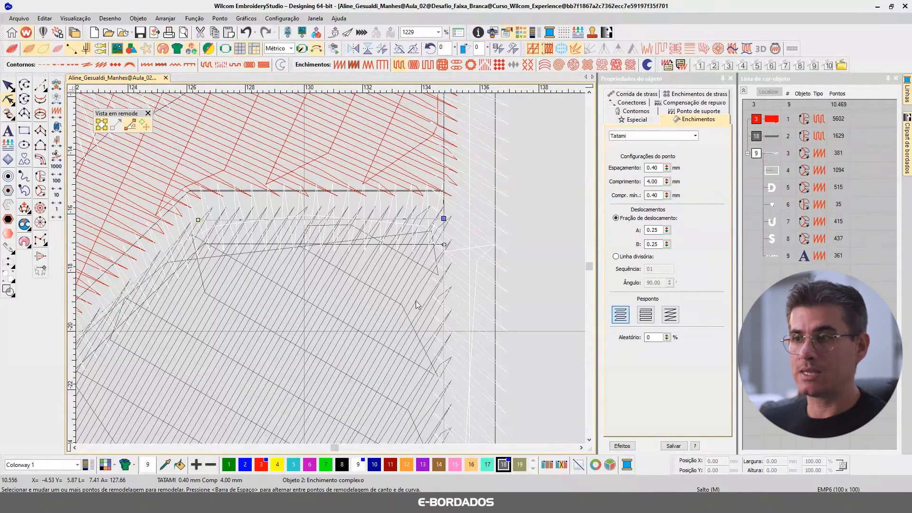
{"action": "left_click_drag", "start_coordinate": [446, 220], "coordinate": [473, 218]}
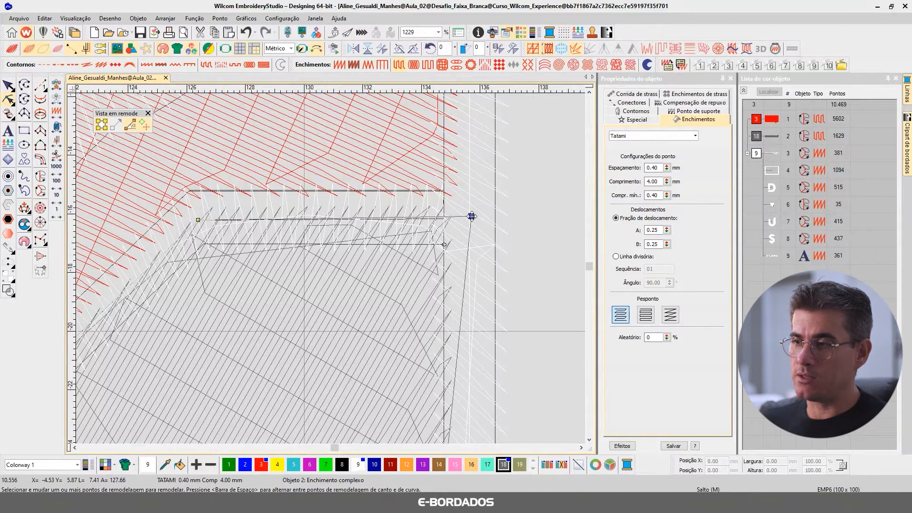
- Move the gray band's lower-right corner node down and outward under the surrounding white border
{"action": "scroll", "coordinate": [589, 266], "scroll_direction": "down", "scroll_amount": 3}
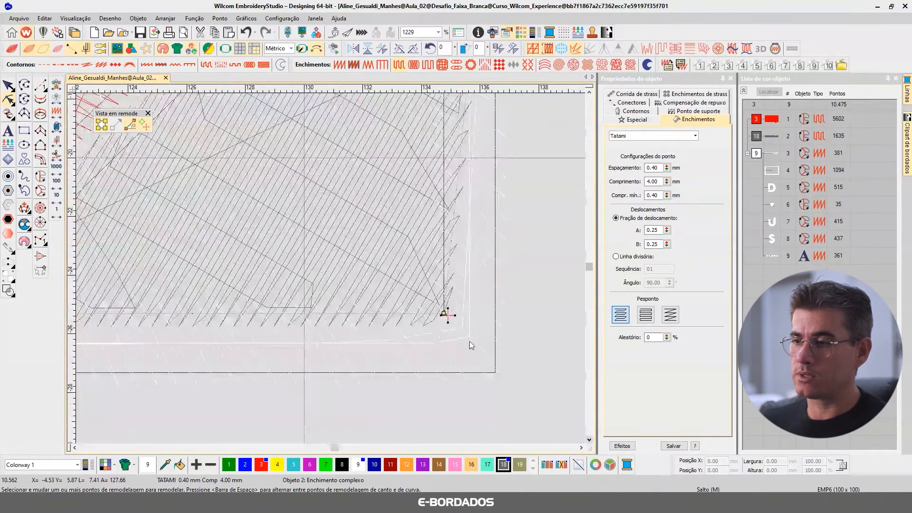
{"action": "left_click_drag", "start_coordinate": [446, 315], "coordinate": [468, 348]}
- Move the gray band's lower-left and upper-left corner nodes outward to the middle of the surrounding white border
{"action": "left_click", "coordinate": [75, 448]}
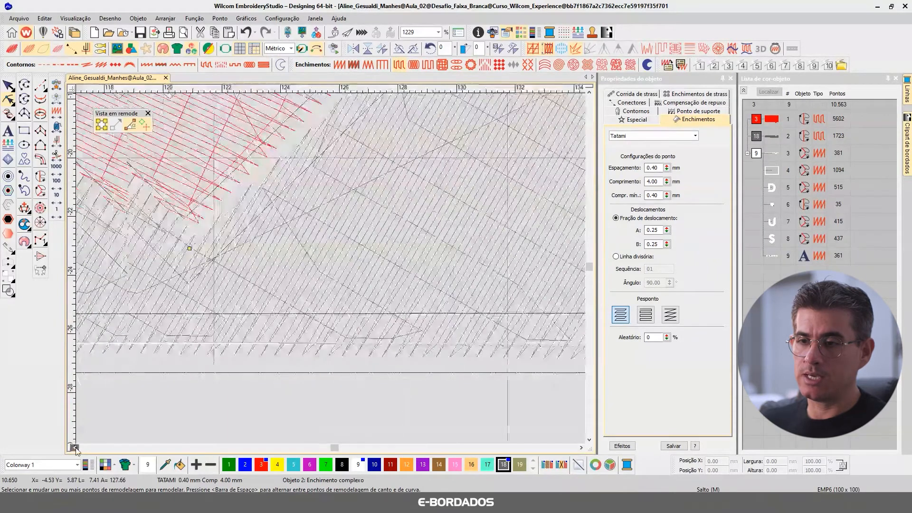
{"action": "left_click", "coordinate": [75, 447]}
{"action": "left_click", "coordinate": [75, 447]}
{"action": "scroll", "coordinate": [166, 405], "scroll_direction": "down", "scroll_amount": 4}
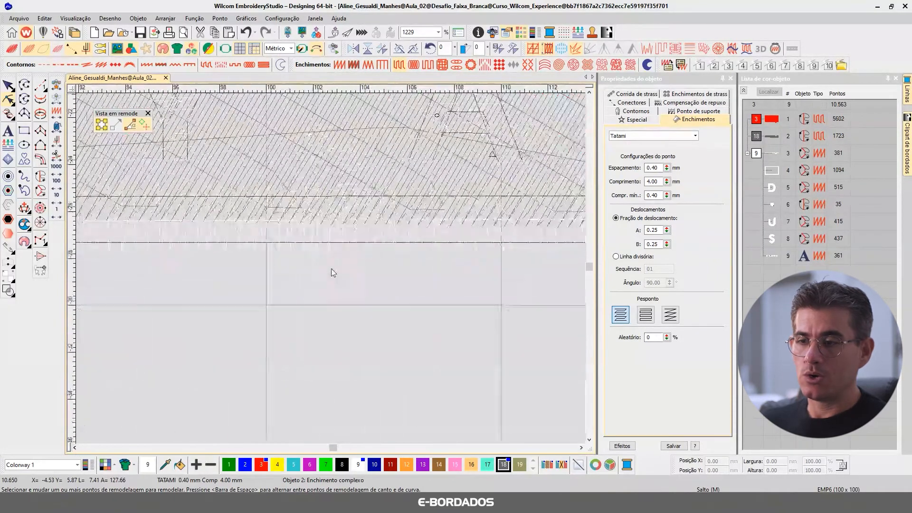
{"action": "scroll", "coordinate": [180, 225], "scroll_direction": "down", "scroll_amount": 3}
{"action": "scroll", "coordinate": [243, 277], "scroll_direction": "up", "scroll_amount": 5}
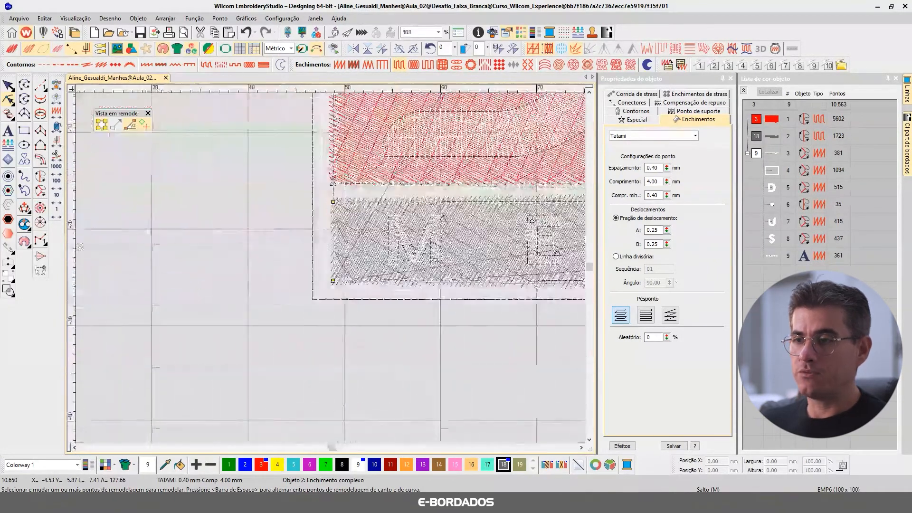
{"action": "left_click_drag", "start_coordinate": [239, 275], "coordinate": [218, 294]}
{"action": "left_click_drag", "start_coordinate": [239, 120], "coordinate": [272, 184]}
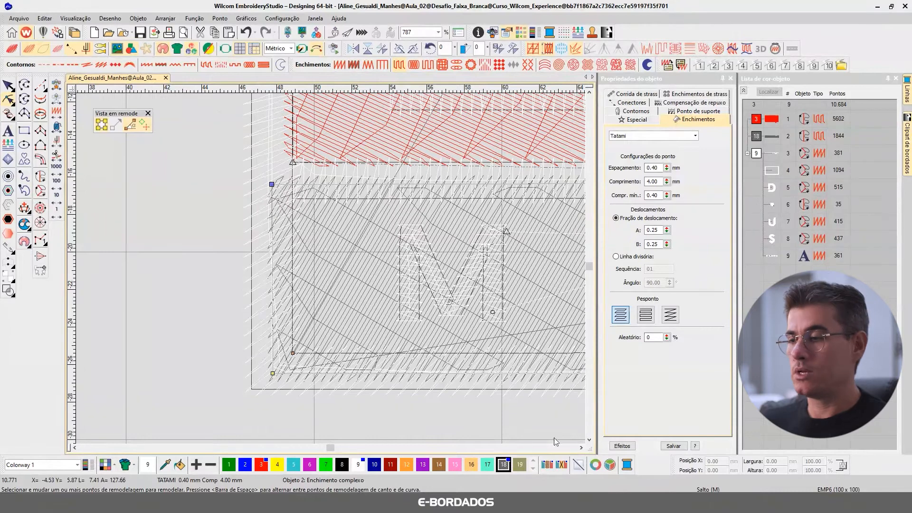
- Reshape the red background by moving its lower-left corner node down and outward onto the gray band's upper-left corner
{"action": "left_click", "coordinate": [581, 448]}
{"action": "left_click", "coordinate": [581, 448]}
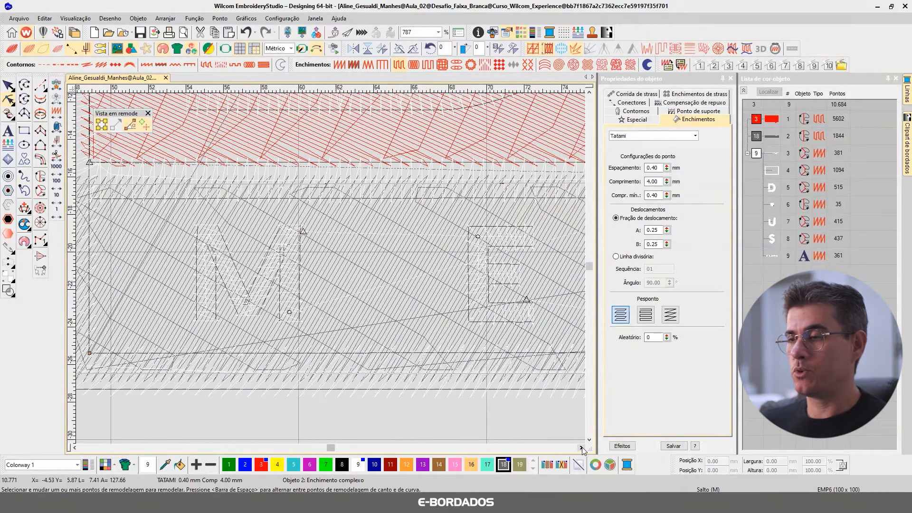
{"action": "scroll", "coordinate": [333, 274], "scroll_direction": "down", "scroll_amount": 1}
{"action": "scroll", "coordinate": [332, 273], "scroll_direction": "down", "scroll_amount": 2}
{"action": "scroll", "coordinate": [186, 189], "scroll_direction": "up", "scroll_amount": 4}
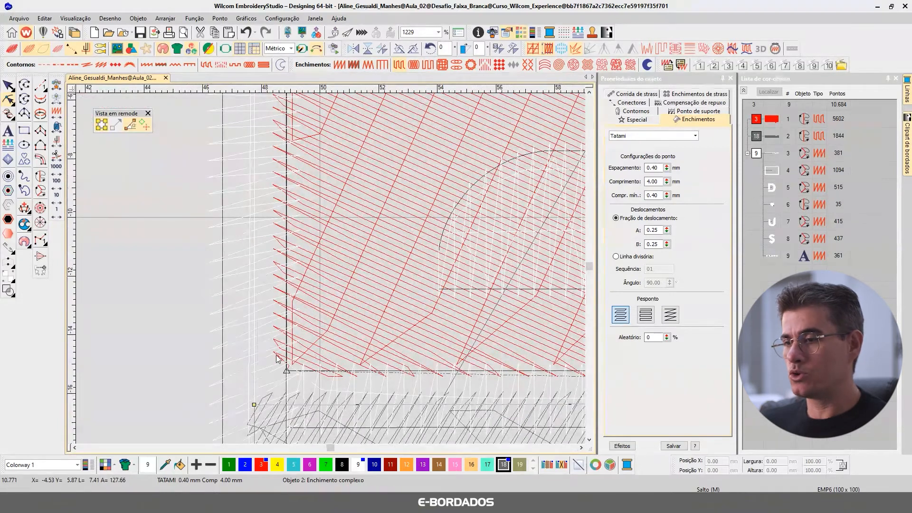
{"action": "left_click", "coordinate": [300, 371]}
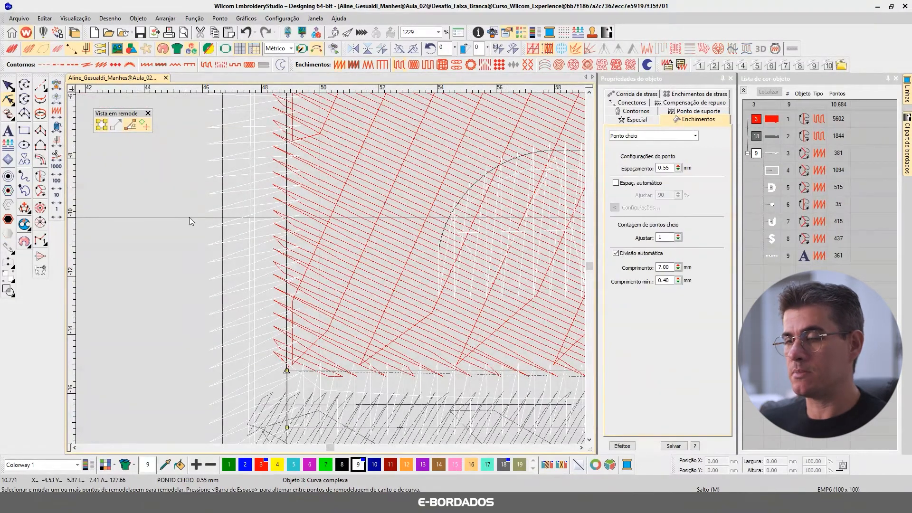
{"action": "left_click", "coordinate": [8, 86]}
{"action": "left_click", "coordinate": [331, 171]}
{"action": "left_click", "coordinate": [8, 101]}
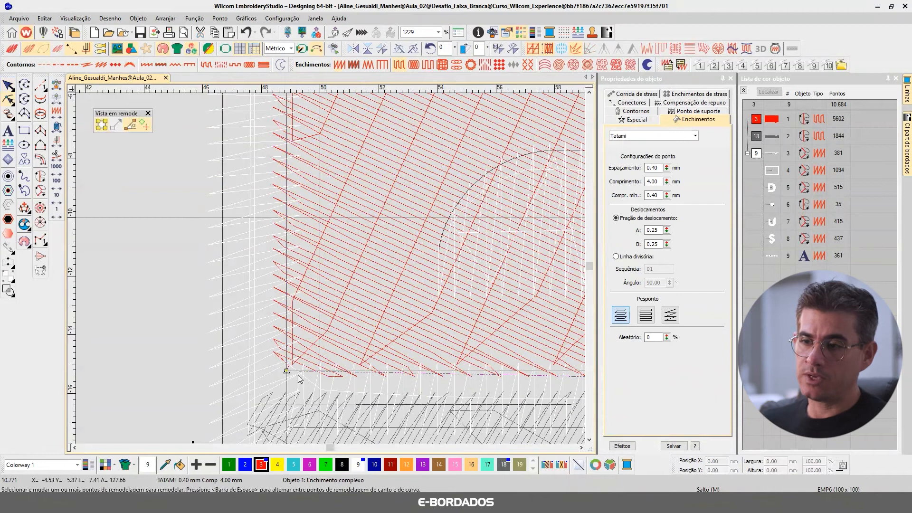
{"action": "left_click_drag", "start_coordinate": [286, 370], "coordinate": [256, 405]}
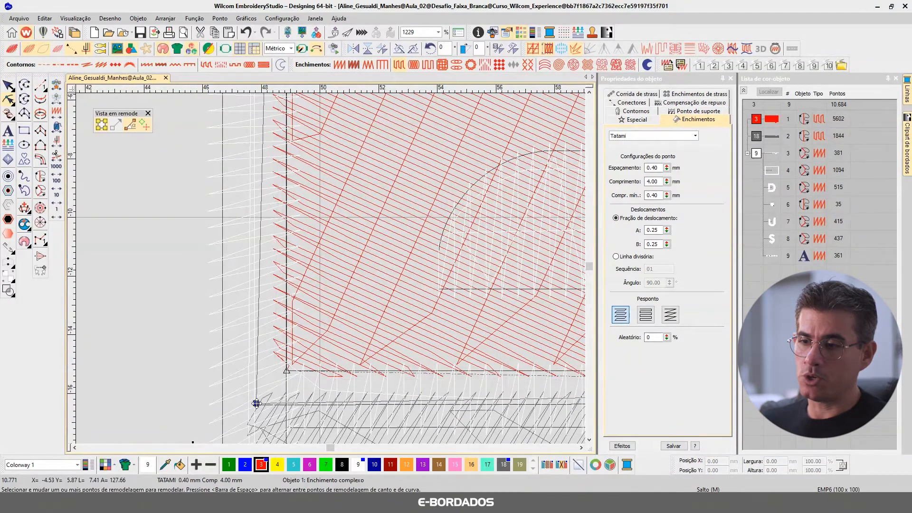
- Lower the red background's corner node on the left side of the notch to the middle of the white border
{"action": "left_click", "coordinate": [580, 447]}
{"action": "key", "text": "t"}
{"action": "key", "text": "t"}
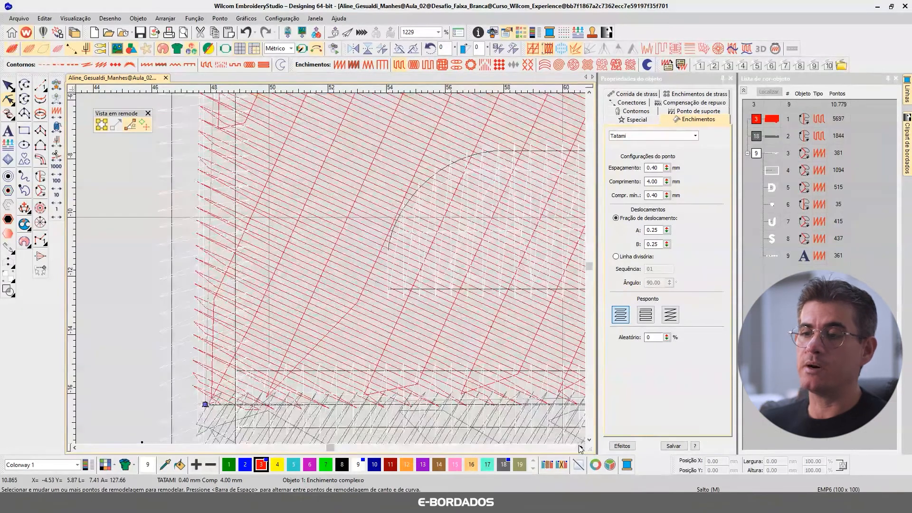
{"action": "scroll", "coordinate": [325, 238], "scroll_direction": "down", "scroll_amount": 5}
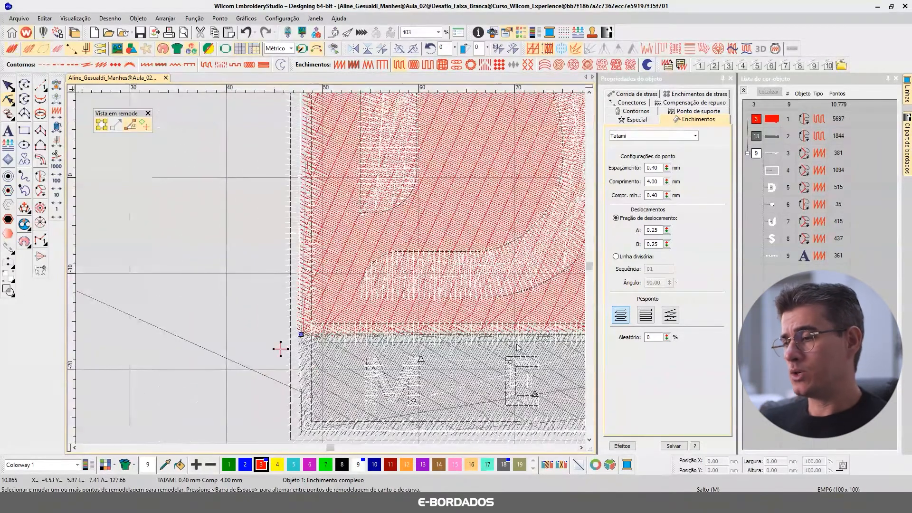
{"action": "scroll", "coordinate": [335, 233], "scroll_direction": "down", "scroll_amount": 4}
{"action": "scroll", "coordinate": [335, 271], "scroll_direction": "up", "scroll_amount": 5}
{"action": "scroll", "coordinate": [335, 270], "scroll_direction": "up", "scroll_amount": 3}
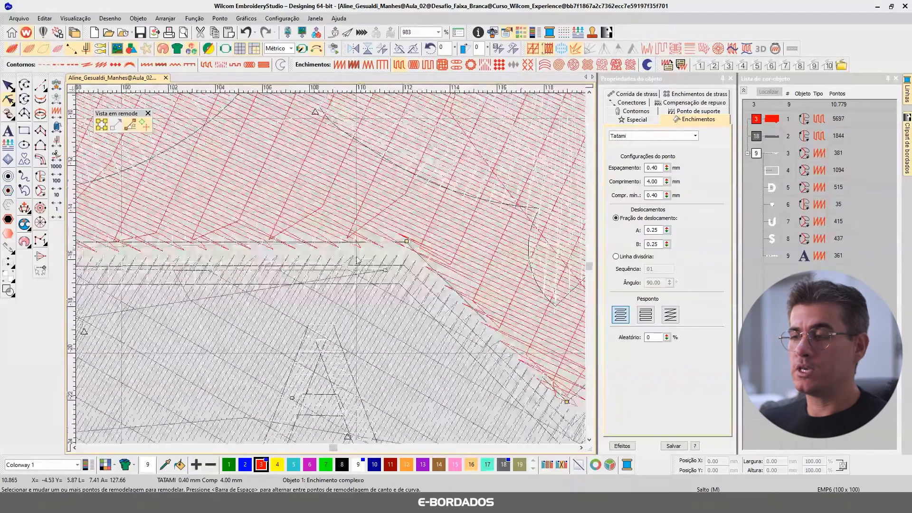
{"action": "left_click", "coordinate": [408, 242]}
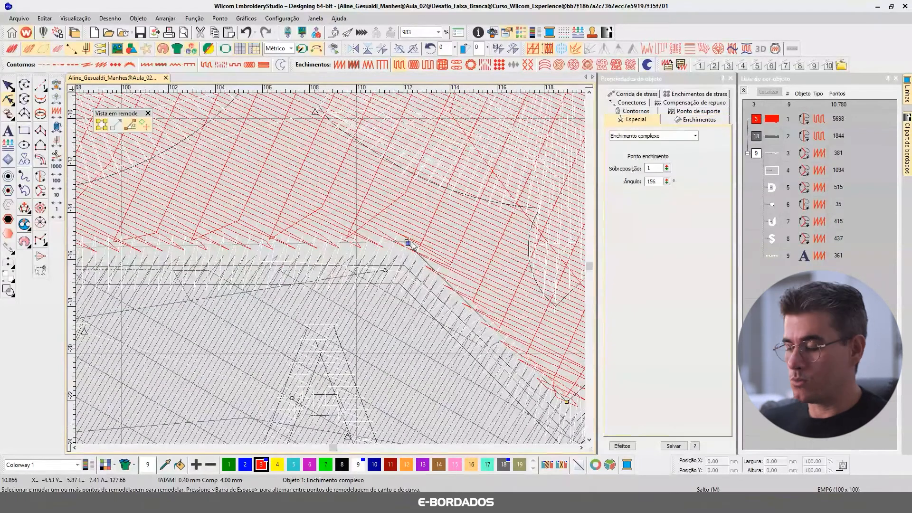
{"action": "left_click_drag", "start_coordinate": [408, 244], "coordinate": [403, 263]}
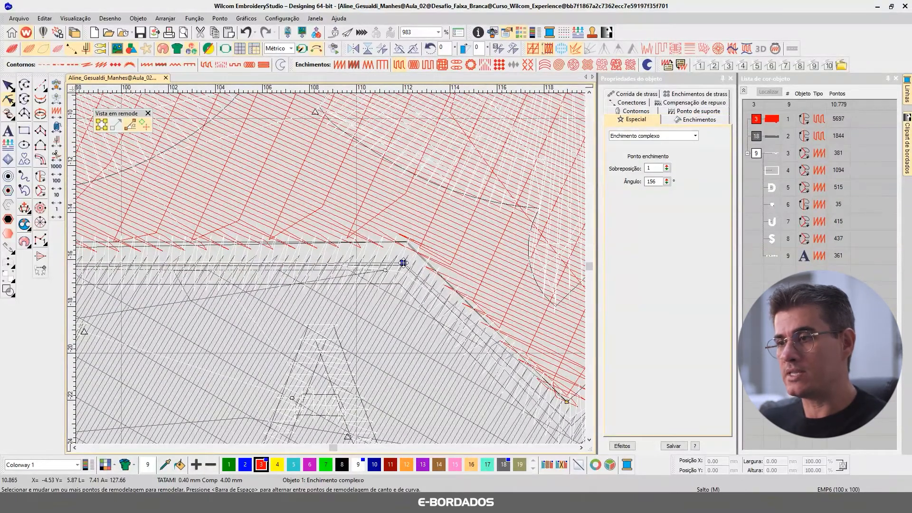
- Lower the red background's node at the tip of the notch so the fill extends under the white border
{"action": "left_click", "coordinate": [582, 447]}
{"action": "left_click", "coordinate": [582, 448]}
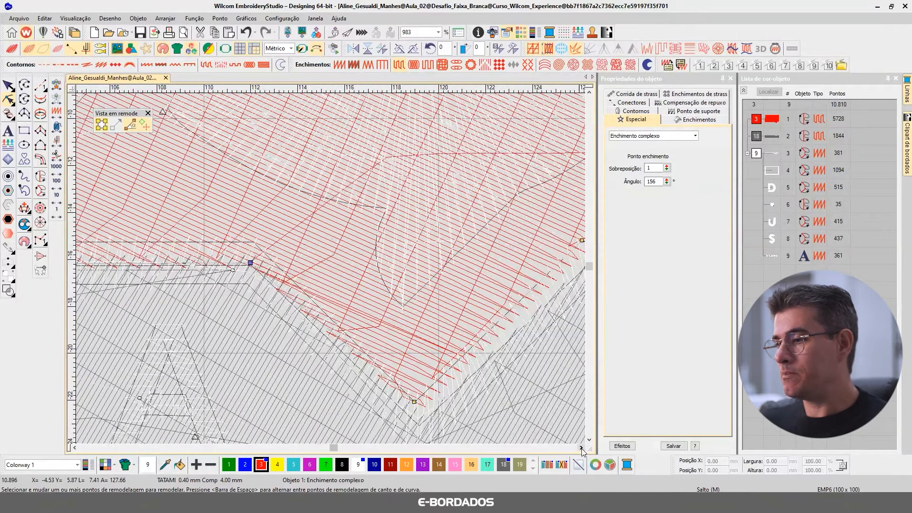
{"action": "scroll", "coordinate": [560, 418], "scroll_direction": "down", "scroll_amount": 3}
{"action": "left_click", "coordinate": [420, 321]}
- Lower the red background's corner node on the right side of the notch onto the gray band's edge
{"action": "left_click", "coordinate": [582, 448]}
{"action": "left_click", "coordinate": [582, 447]}
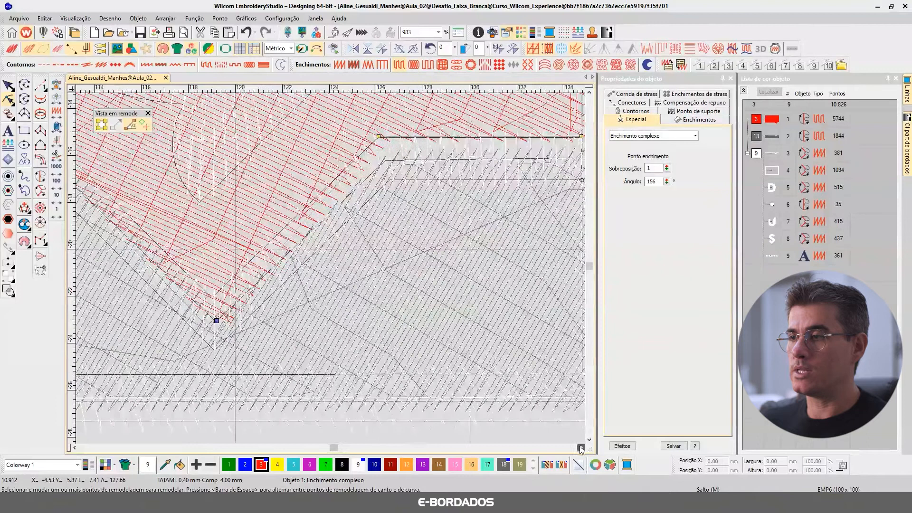
{"action": "left_click", "coordinate": [383, 146]}
{"action": "left_click_drag", "start_coordinate": [382, 146], "coordinate": [389, 157]}
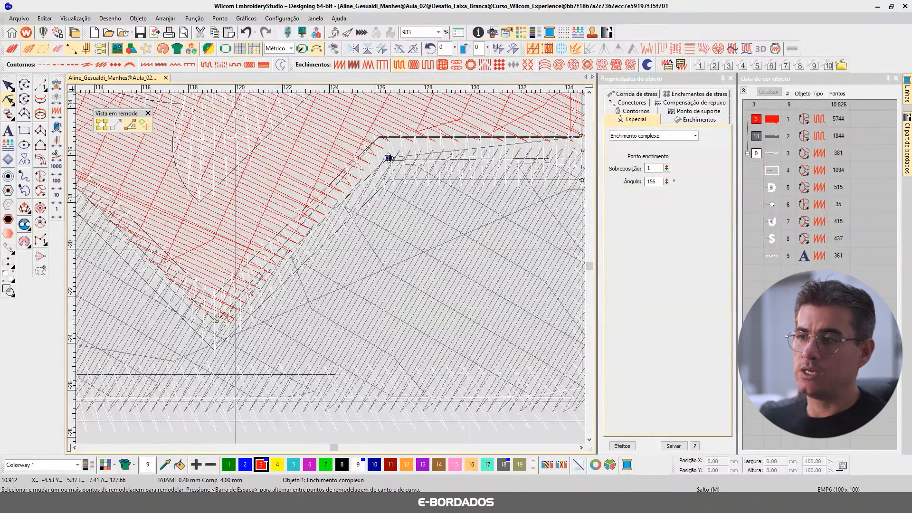
- Move the red background's lower-right corner node onto the gray band's upper-right corner and finish reshaping
{"action": "left_click", "coordinate": [581, 447]}
{"action": "left_click", "coordinate": [582, 448]}
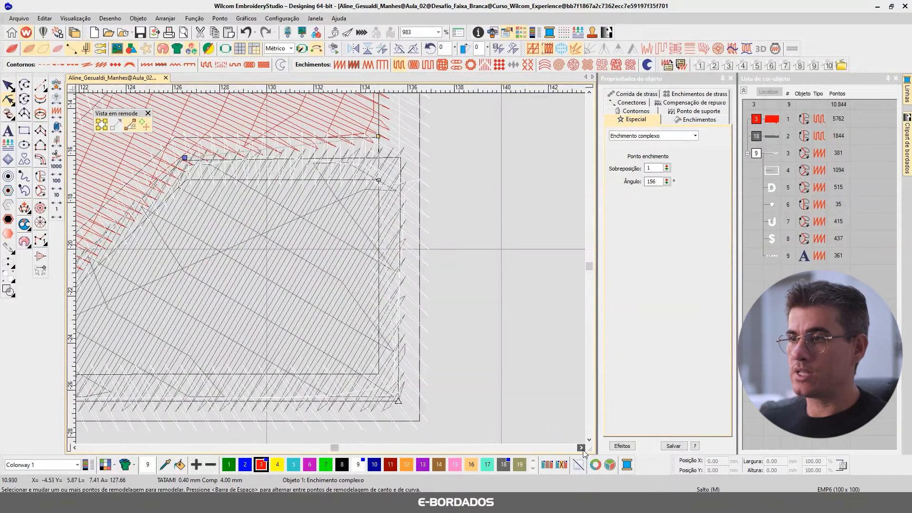
{"action": "left_click_drag", "start_coordinate": [392, 153], "coordinate": [399, 158]}
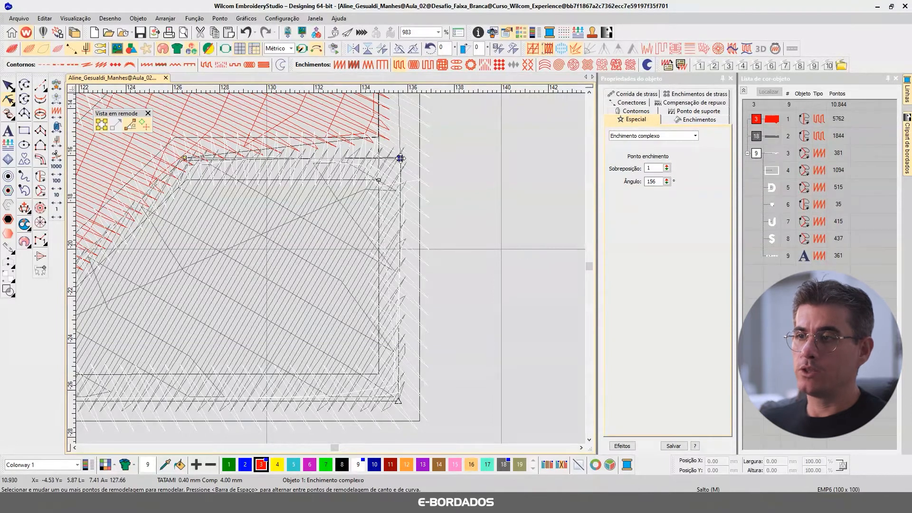
{"action": "left_click", "coordinate": [9, 85]}
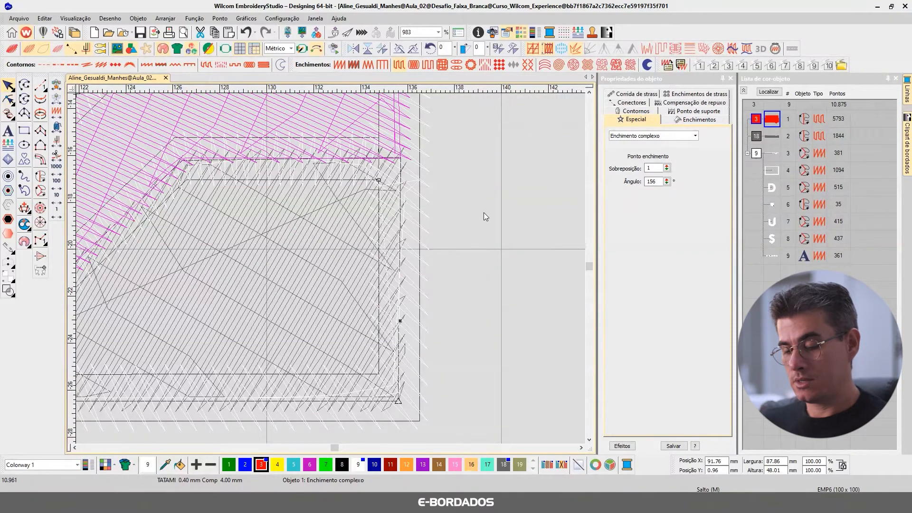
- Inspect the reshaped backgrounds across the whole design in realistic view and return to the stitch view
{"action": "key", "text": "t"}
{"action": "scroll", "coordinate": [331, 269], "scroll_direction": "down", "scroll_amount": 2}
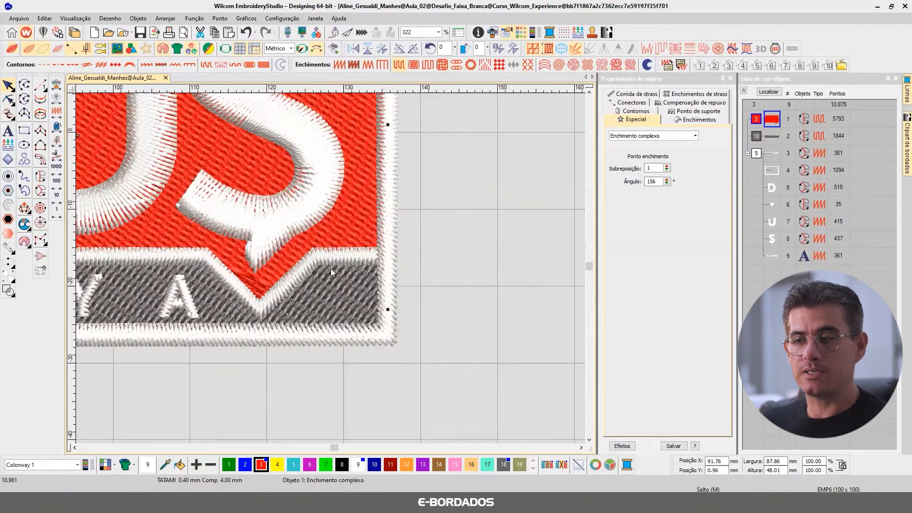
{"action": "key", "text": "0"}
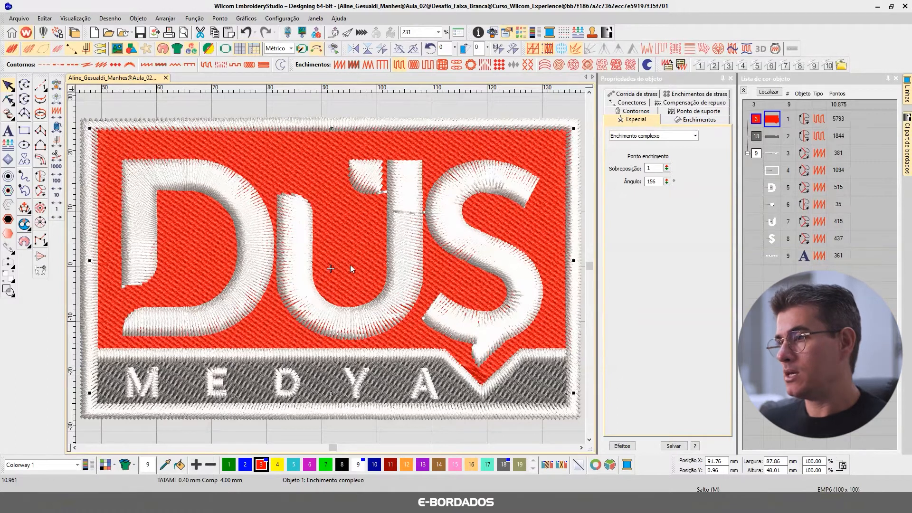
{"action": "key", "text": "t"}
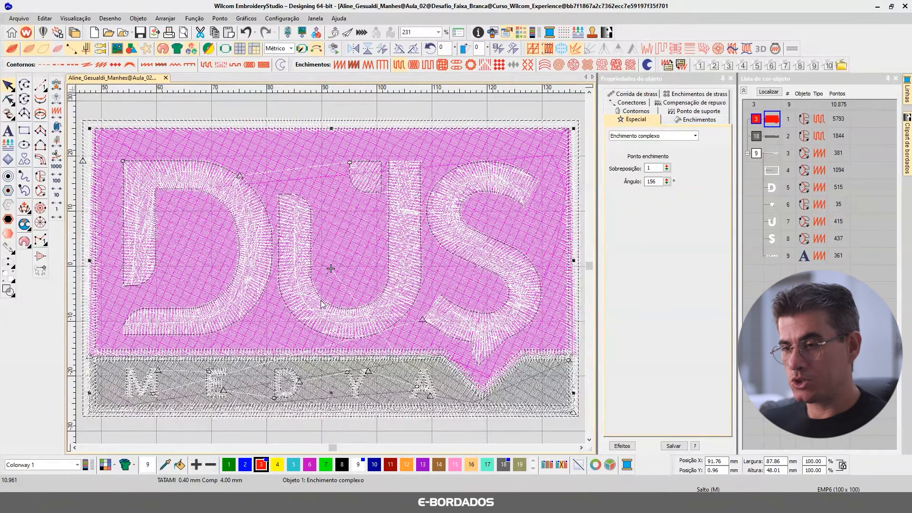
- Compare the stitches of the gray band and red background up close and review the red background's Tatami fill settings
{"action": "scroll", "coordinate": [321, 301], "scroll_direction": "up", "scroll_amount": 5}
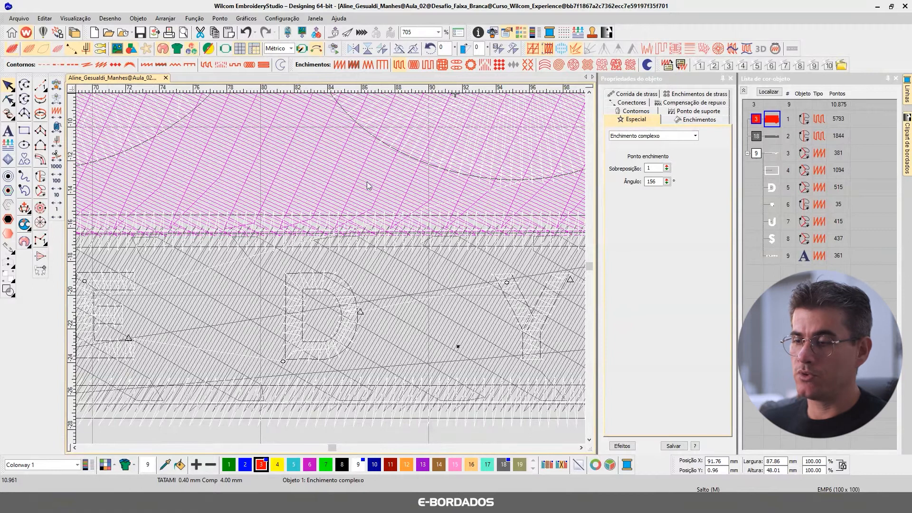
{"action": "left_click", "coordinate": [421, 293]}
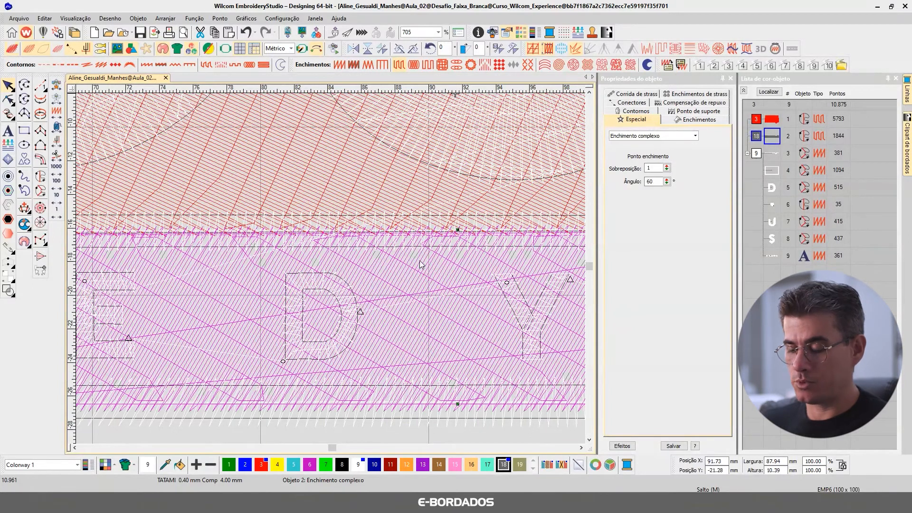
{"action": "key", "text": "t"}
{"action": "left_click", "coordinate": [359, 186]}
{"action": "left_click", "coordinate": [692, 119]}
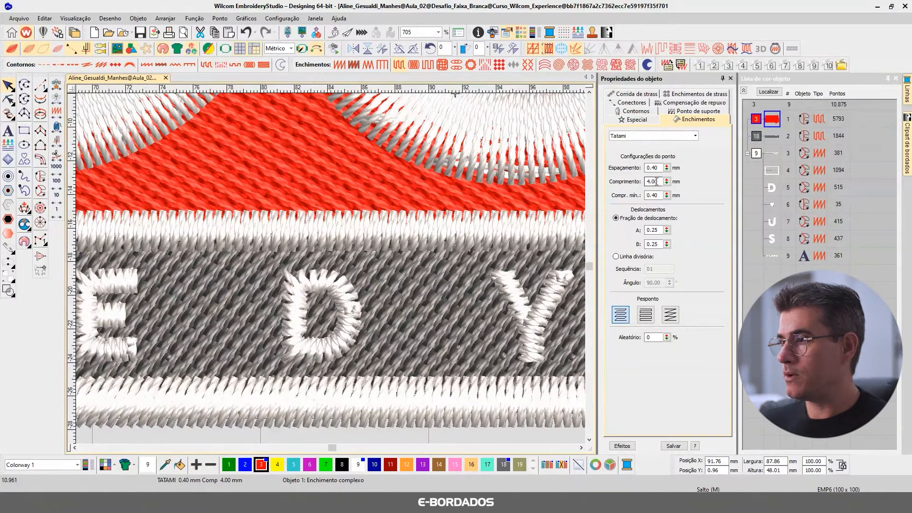
{"action": "left_click", "coordinate": [428, 303]}
{"action": "left_click", "coordinate": [424, 285]}
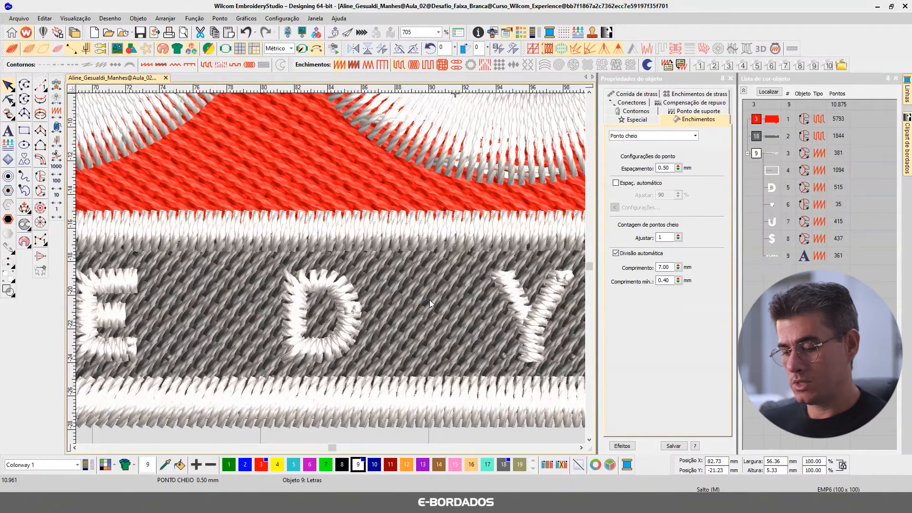
{"action": "key", "text": "t"}
{"action": "left_click", "coordinate": [349, 166]}
{"action": "key", "text": "t"}
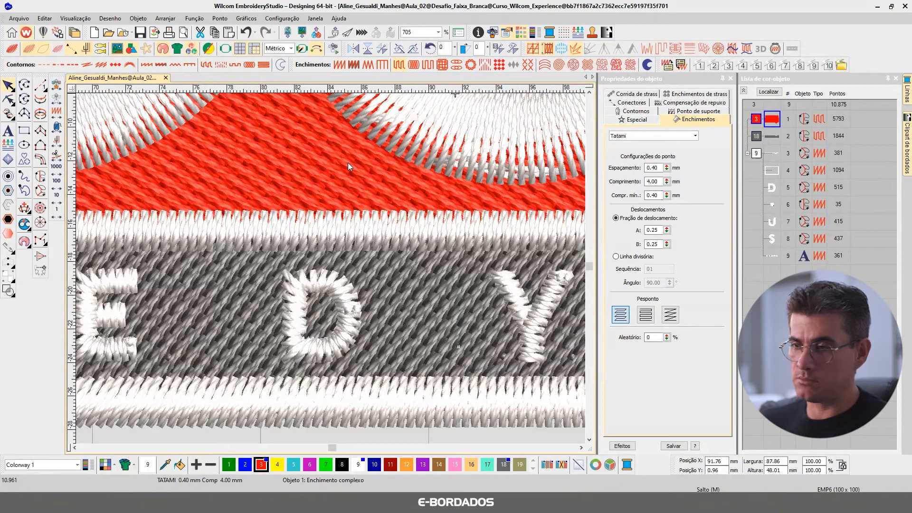
- Show the whole design, clear the selection, and examine the letter D's satin stitches and fill settings up close
{"action": "scroll", "coordinate": [331, 269], "scroll_direction": "down", "scroll_amount": 3}
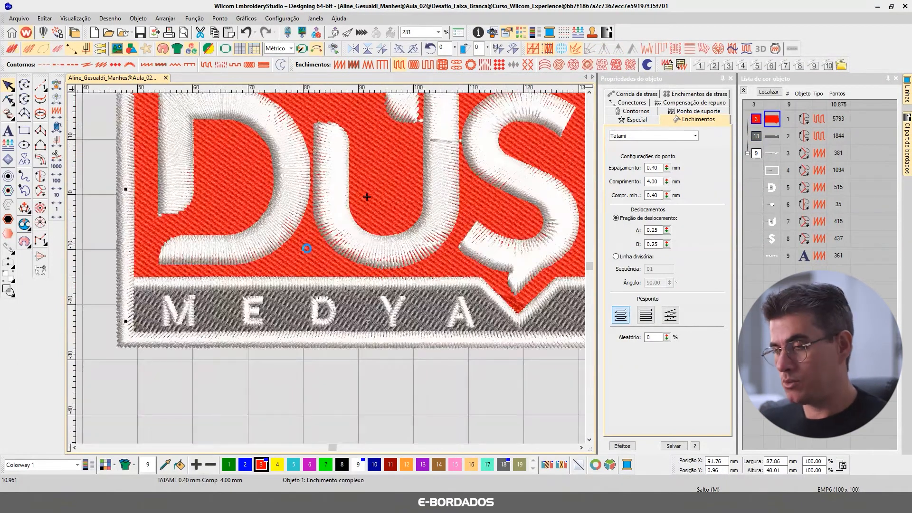
{"action": "key", "text": "c"}
{"action": "key", "text": "Escape"}
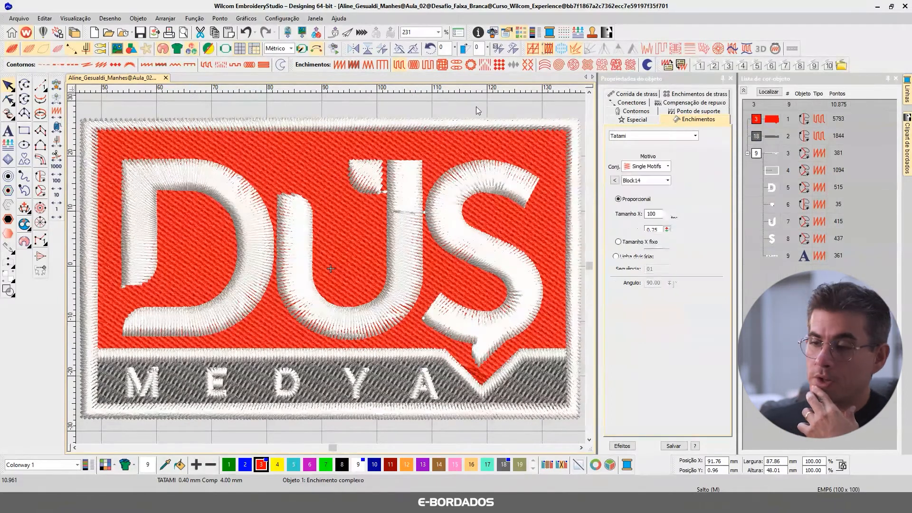
{"action": "left_click", "coordinate": [250, 195]}
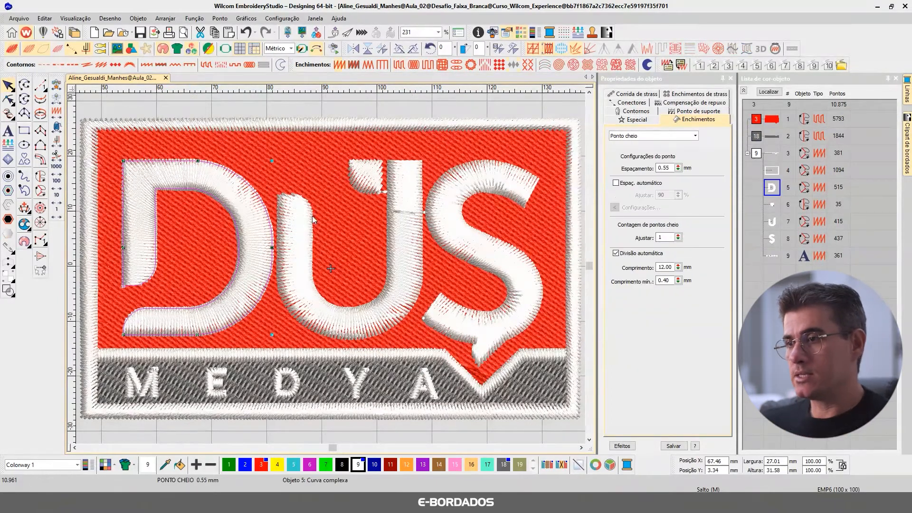
{"action": "key", "text": "t"}
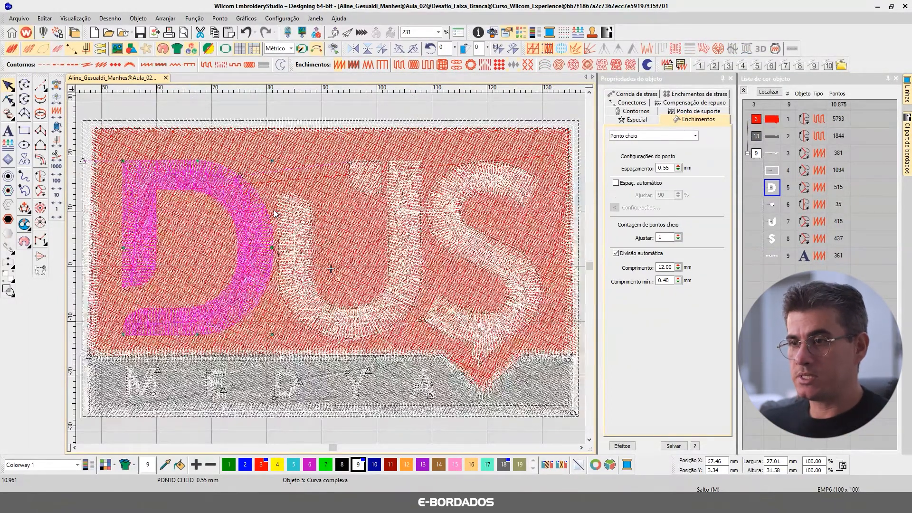
{"action": "scroll", "coordinate": [244, 217], "scroll_direction": "up", "scroll_amount": 2}
{"action": "scroll", "coordinate": [331, 272], "scroll_direction": "up", "scroll_amount": 2}
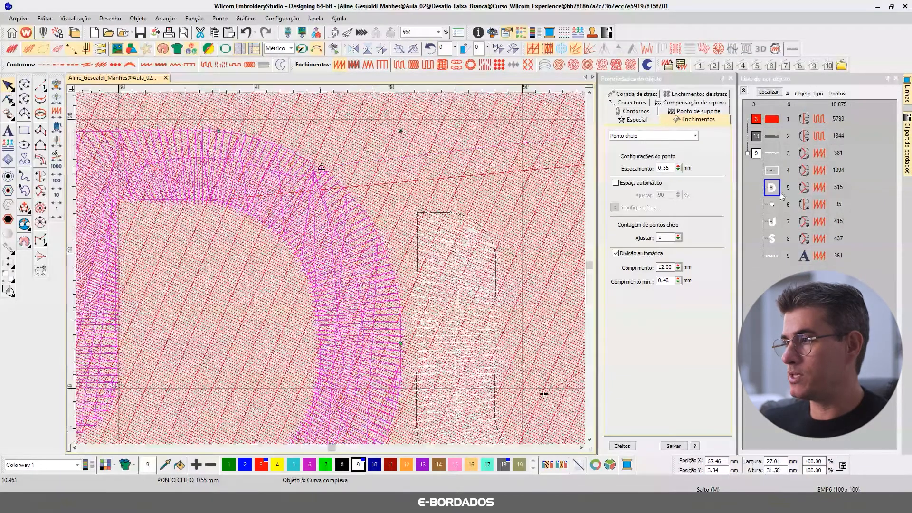
- Select every object in white color 9 and display only those objects
{"action": "left_click", "coordinate": [757, 153]}
{"action": "key", "text": "shift+s"}
{"action": "scroll", "coordinate": [372, 243], "scroll_direction": "down", "scroll_amount": 5}
{"action": "scroll", "coordinate": [333, 274], "scroll_direction": "up", "scroll_amount": 2}
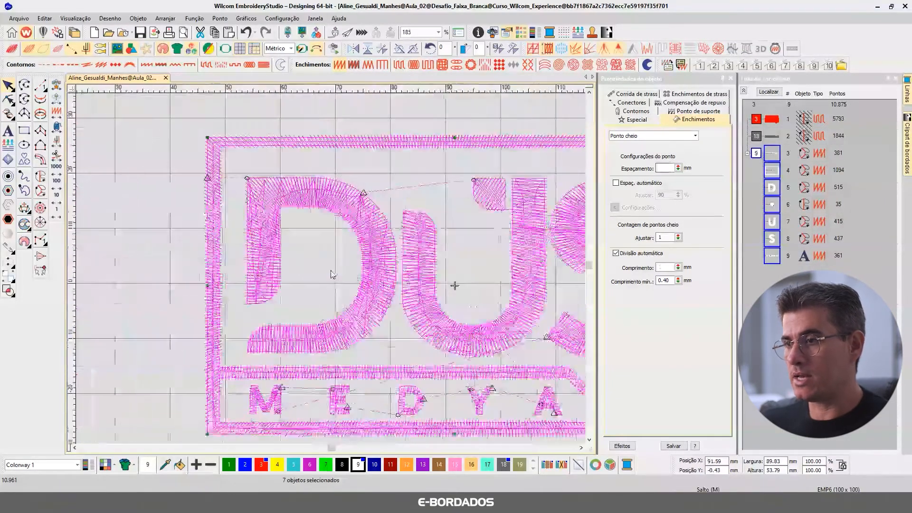
- Select the letter D and examine its satin stitches up close in both stitch and realistic views
{"action": "scroll", "coordinate": [332, 269], "scroll_direction": "down", "scroll_amount": 2}
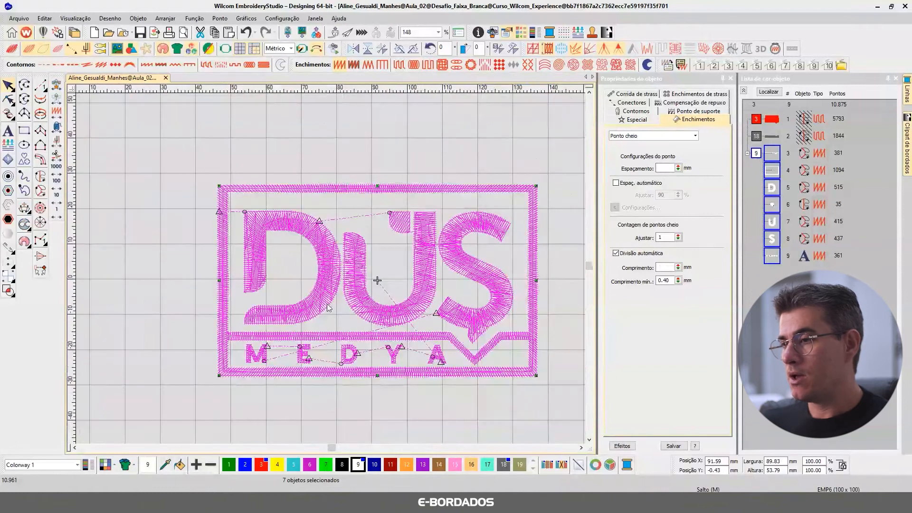
{"action": "scroll", "coordinate": [330, 269], "scroll_direction": "up", "scroll_amount": 4}
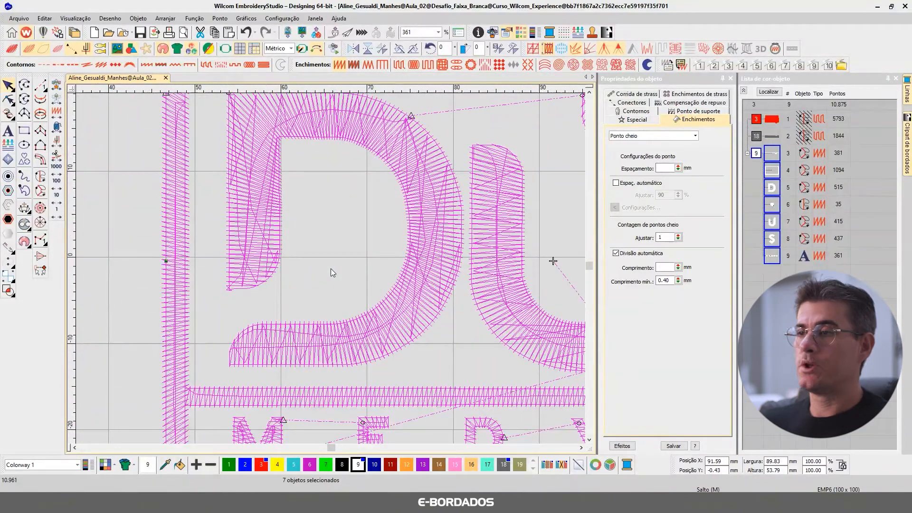
{"action": "left_click", "coordinate": [350, 210]}
{"action": "left_click", "coordinate": [407, 199]}
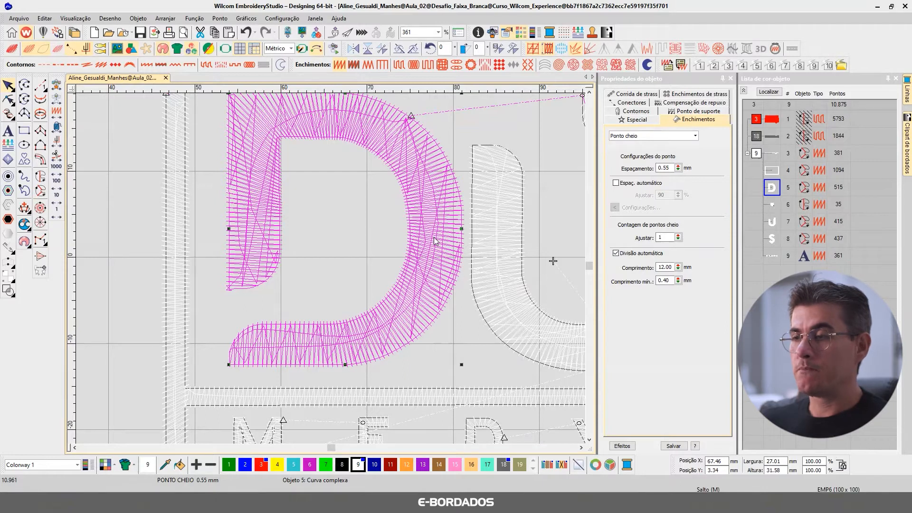
{"action": "left_click", "coordinate": [590, 93]}
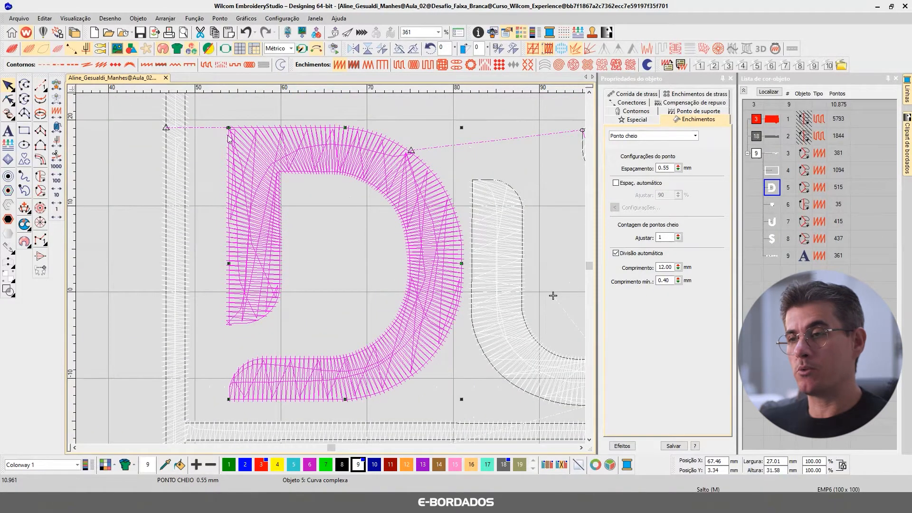
{"action": "left_click", "coordinate": [12, 51]}
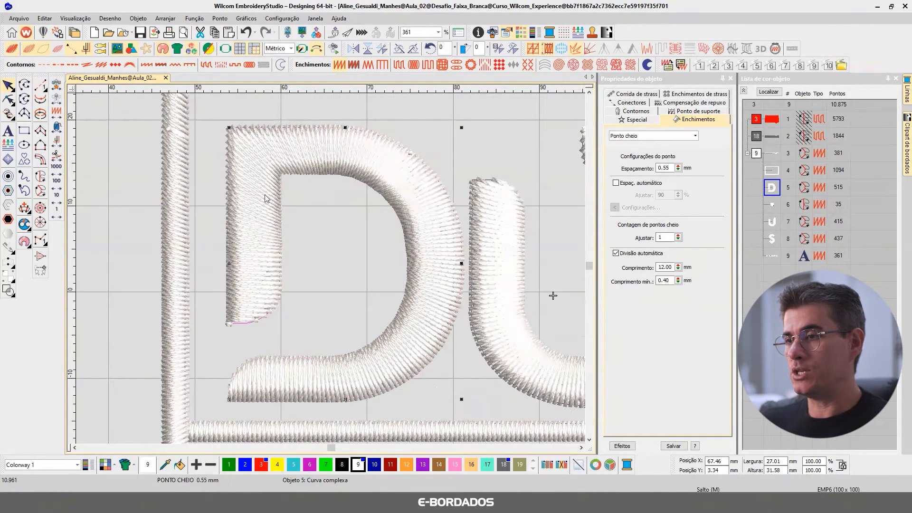
{"action": "left_click", "coordinate": [12, 48]}
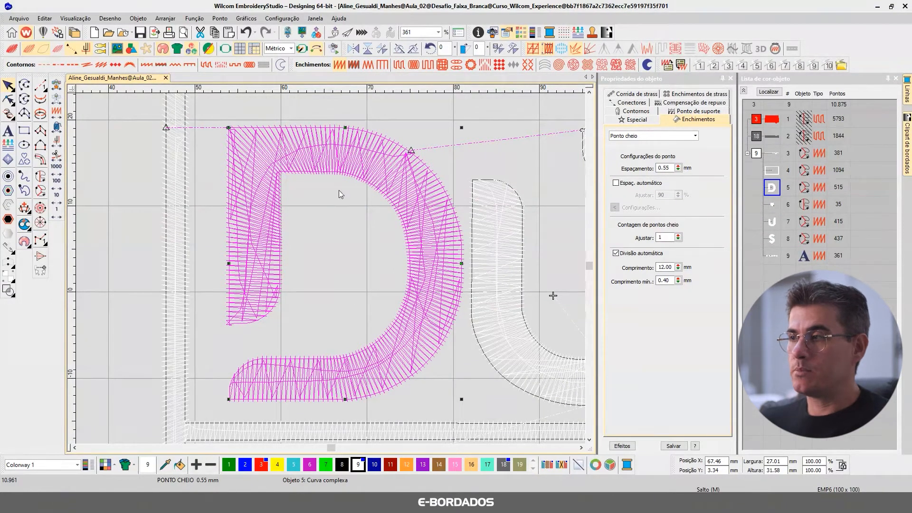
- Switch the letter D's first underlay from whole-shape to per-segment, keeping the Zigue-zague type
{"action": "left_click", "coordinate": [697, 111]}
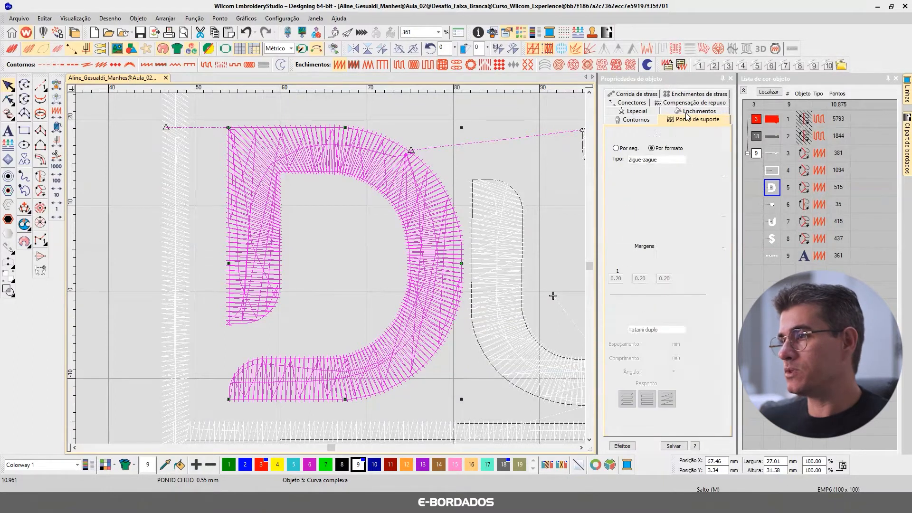
{"action": "left_click", "coordinate": [616, 148]}
{"action": "left_click", "coordinate": [644, 160]}
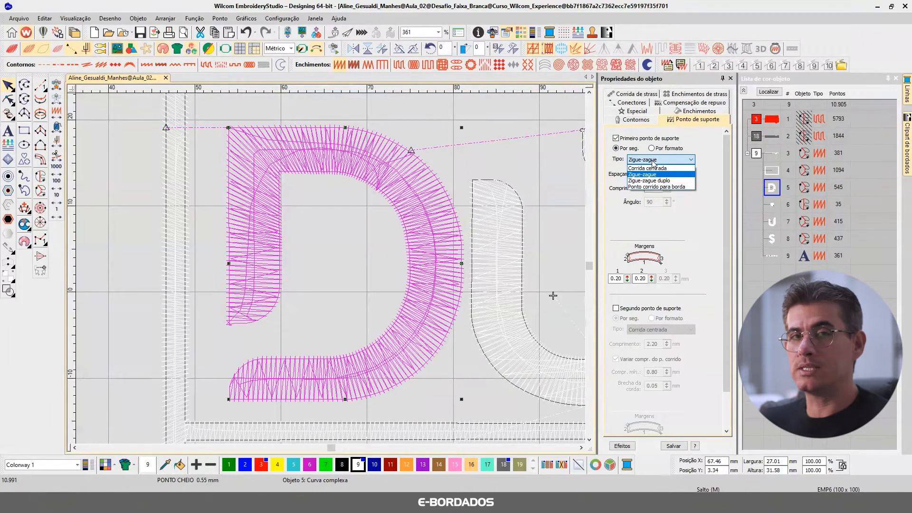
{"action": "left_click", "coordinate": [654, 162]}
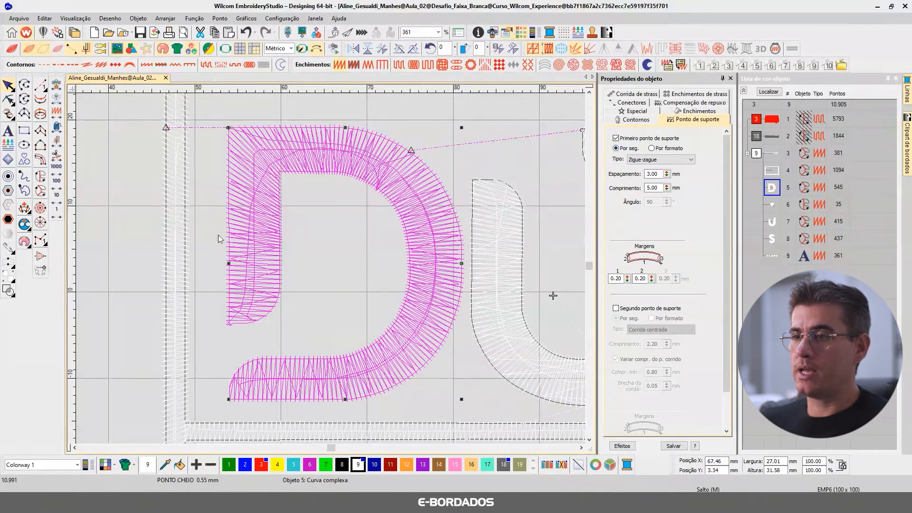
- Set the letter U's first underlay to per-segment Zigue-zague
{"action": "left_click", "coordinate": [581, 447]}
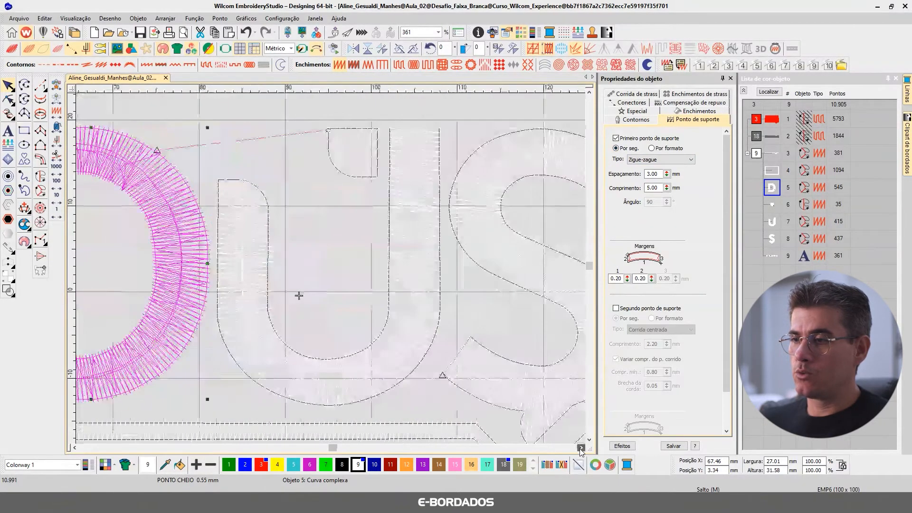
{"action": "left_click", "coordinate": [423, 377]}
{"action": "left_click", "coordinate": [425, 348]}
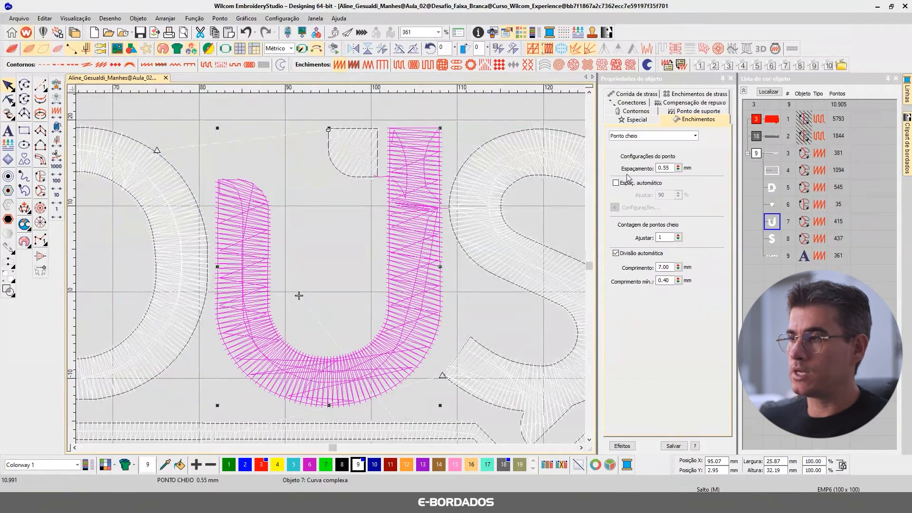
{"action": "left_click", "coordinate": [688, 114]}
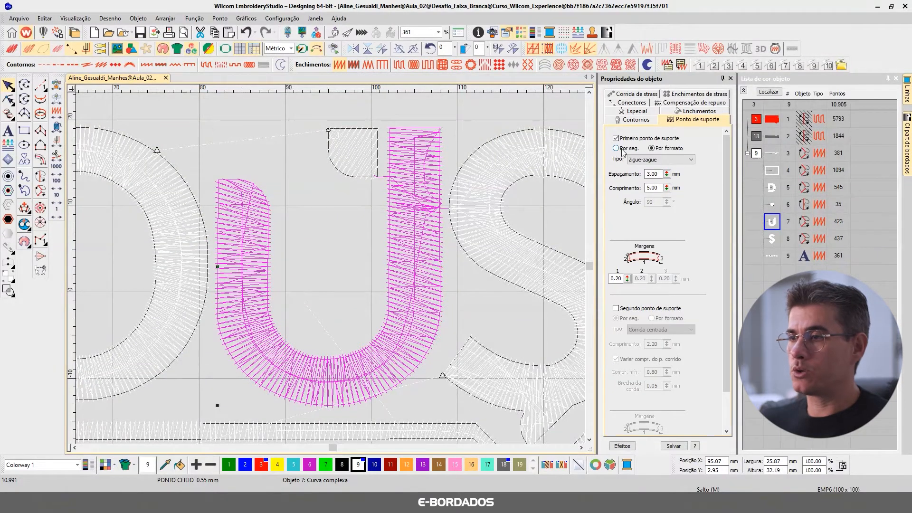
- Give the letter S a per-segment Zigue-zague first underlay and the small accent piece beside the U a Zigue-zague first underlay
{"action": "left_click", "coordinate": [497, 227]}
{"action": "left_click", "coordinate": [615, 138]}
{"action": "left_click", "coordinate": [616, 138]}
{"action": "left_click", "coordinate": [622, 149]}
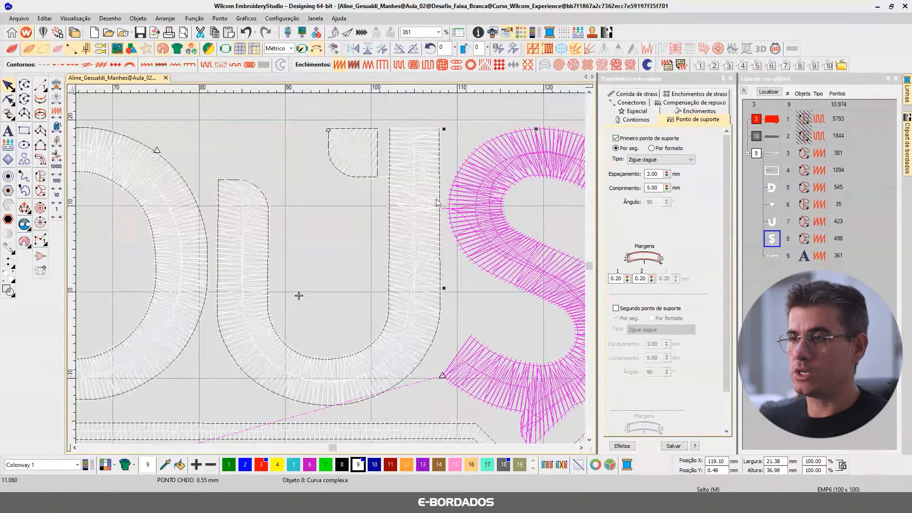
{"action": "left_click", "coordinate": [366, 159]}
{"action": "left_click", "coordinate": [649, 140]}
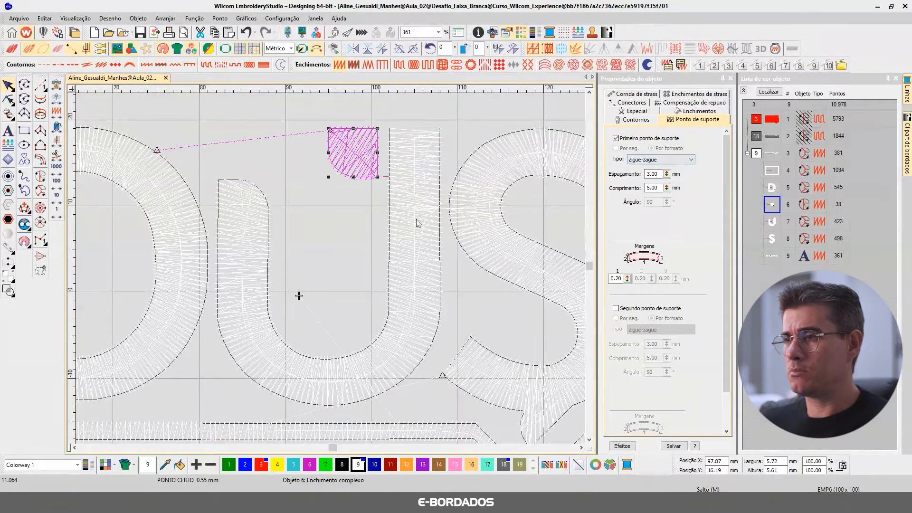
- Check the letters in realistic view, then select the D, the U, its accent piece and the S together
{"action": "key", "text": "t"}
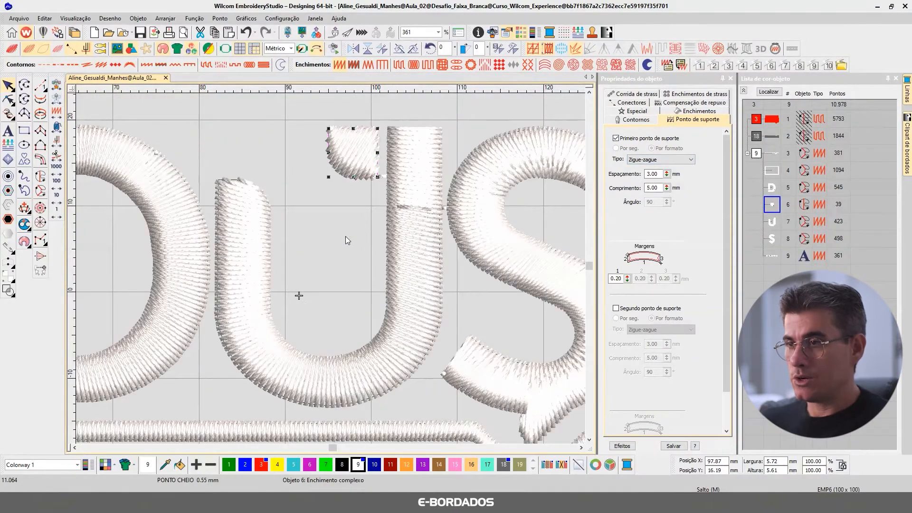
{"action": "scroll", "coordinate": [345, 237], "scroll_direction": "down", "scroll_amount": 3}
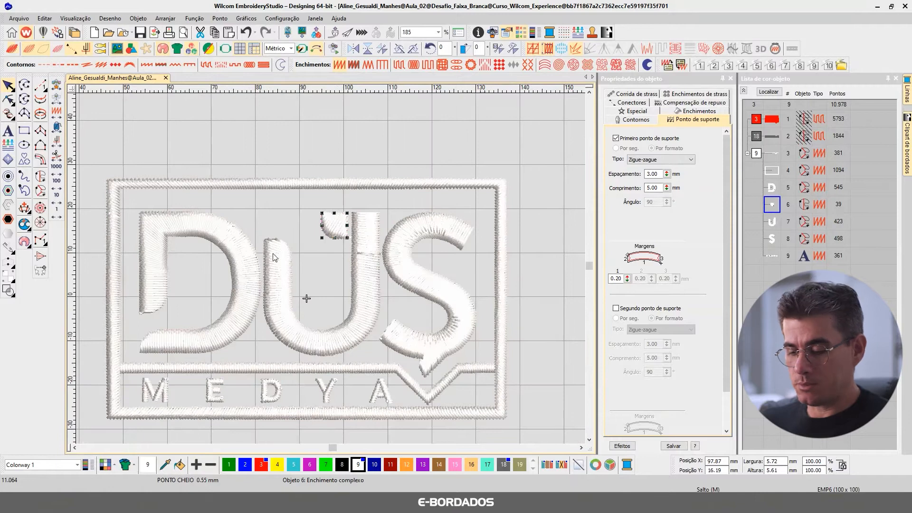
{"action": "key", "text": "b"}
{"action": "left_click_drag", "start_coordinate": [126, 163], "coordinate": [517, 404]}
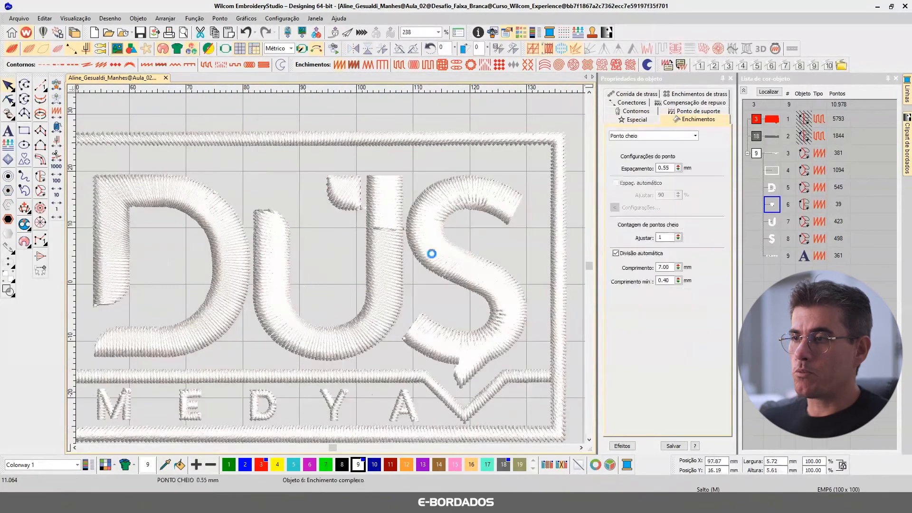
{"action": "left_click", "coordinate": [147, 192]}
{"action": "left_click", "coordinate": [286, 217], "text": "ctrl"}
{"action": "key", "text": "t"}
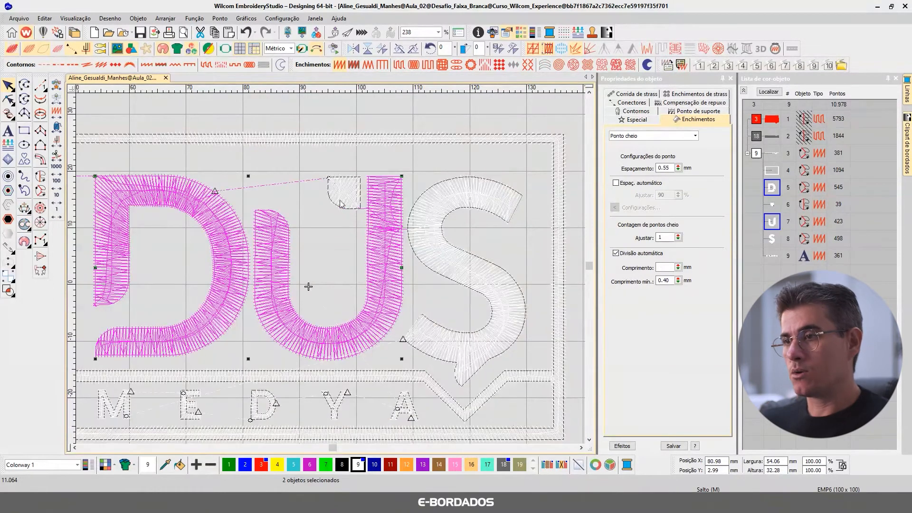
{"action": "left_click", "coordinate": [341, 203], "text": "ctrl"}
{"action": "left_click", "coordinate": [434, 213], "text": "ctrl"}
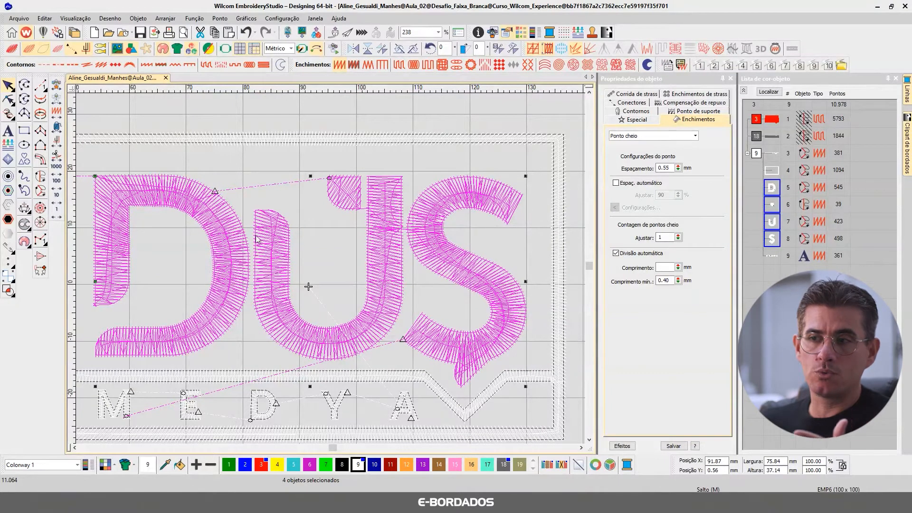
- Set the selected letters' satin stitch spacing to 0.40 mm and compare the stitch and realistic views
{"action": "double_click", "coordinate": [665, 169]}
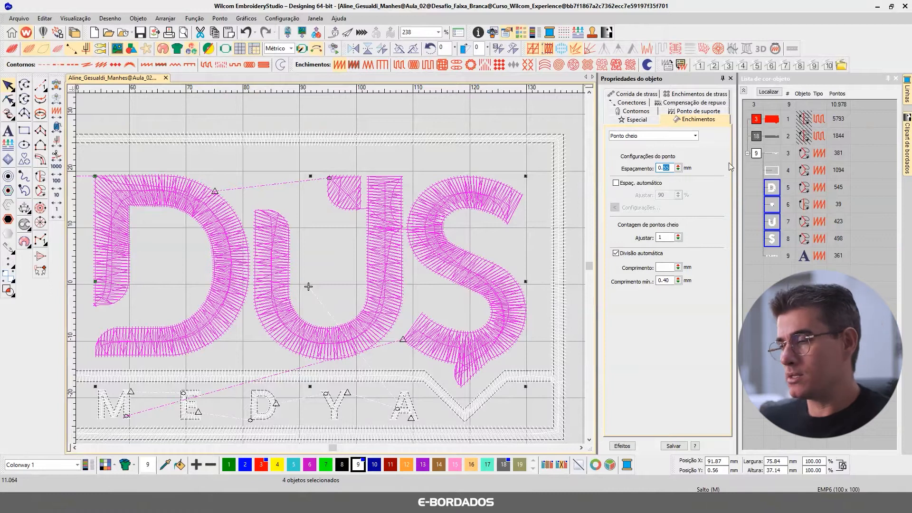
{"action": "type", "text": "40"}
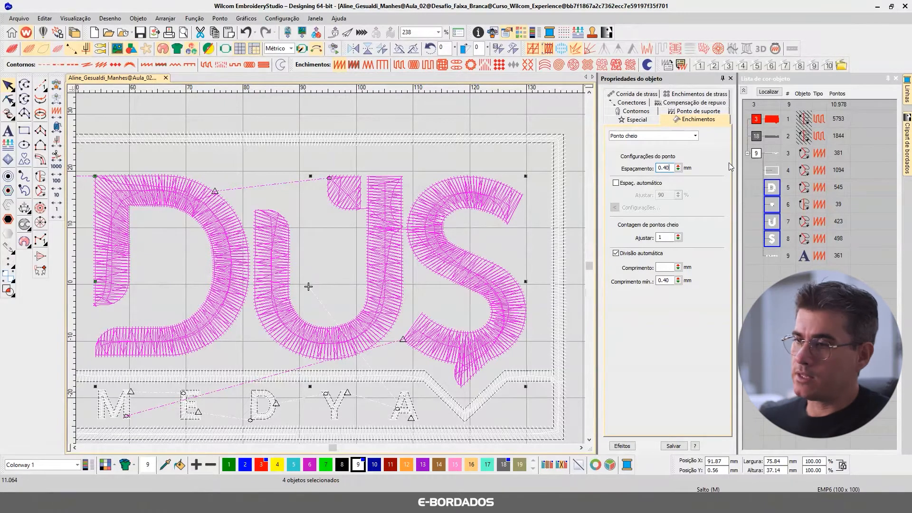
{"action": "key", "text": "Return"}
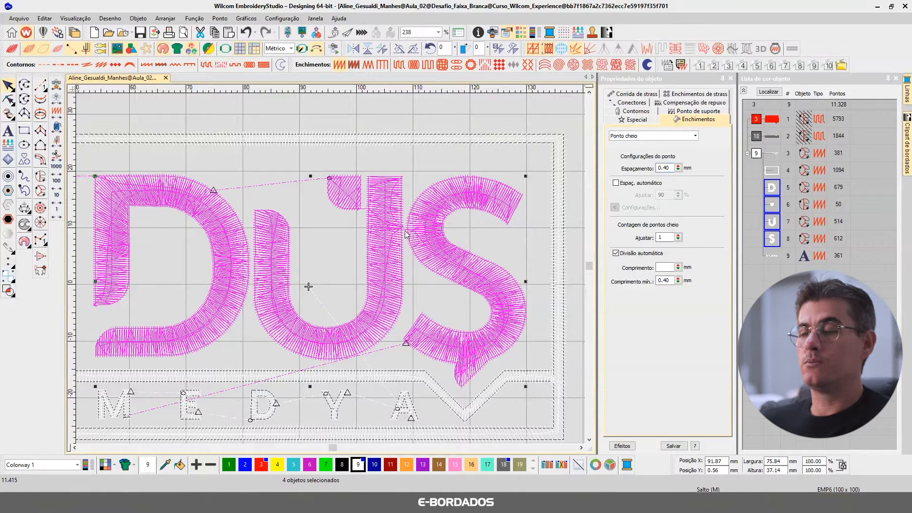
{"action": "key", "text": "t"}
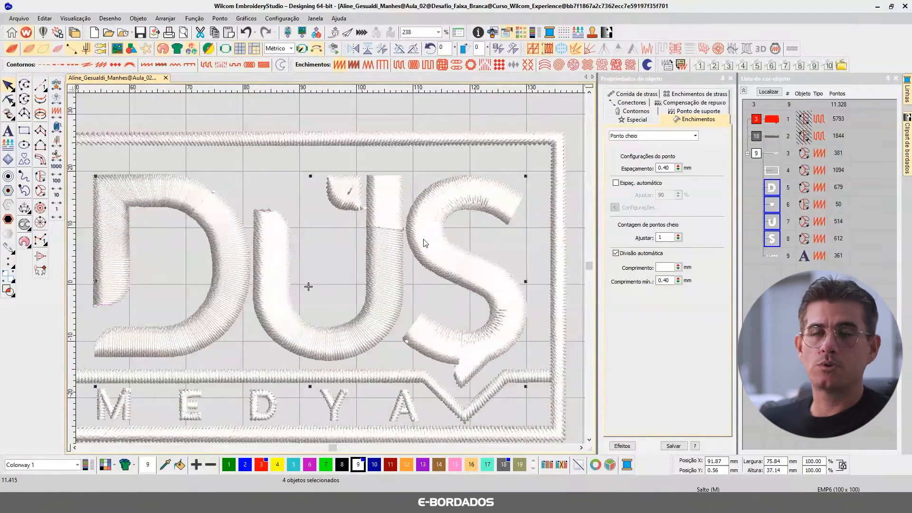
{"action": "key", "text": "t"}
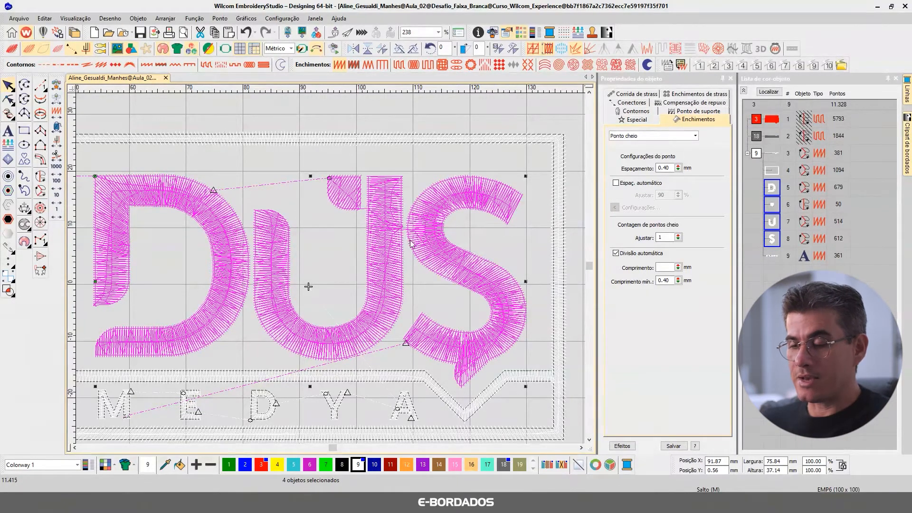
{"action": "key", "text": "t"}
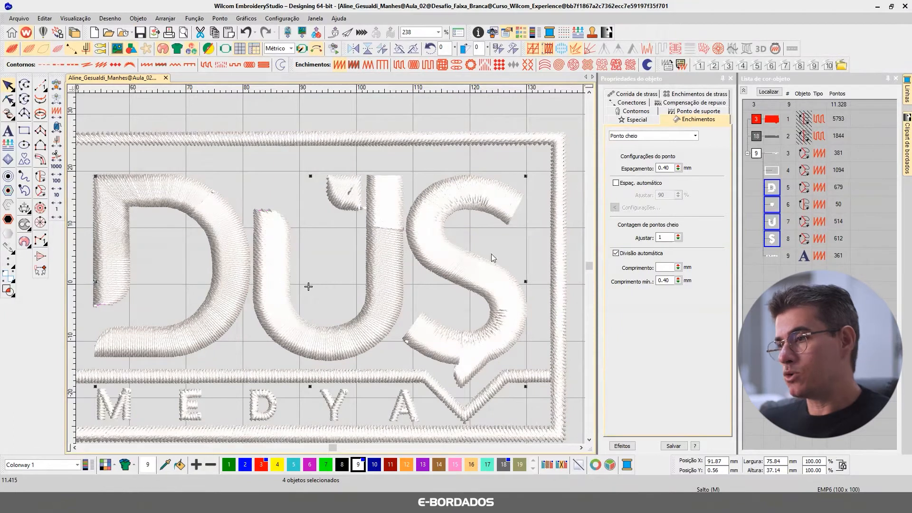
- Try an automatic split length of 12 mm on the selected letters, then undo it
{"action": "left_click", "coordinate": [665, 267]}
{"action": "type", "text": "12"}
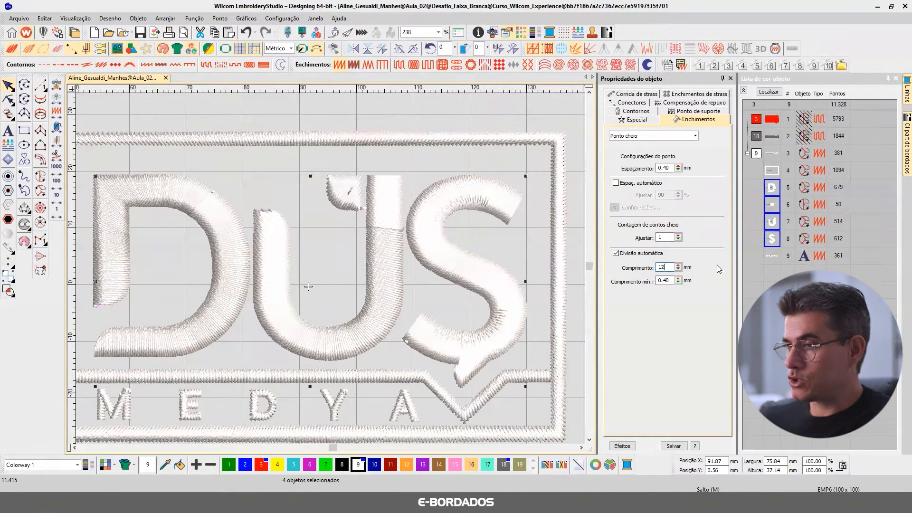
{"action": "key", "text": "Return"}
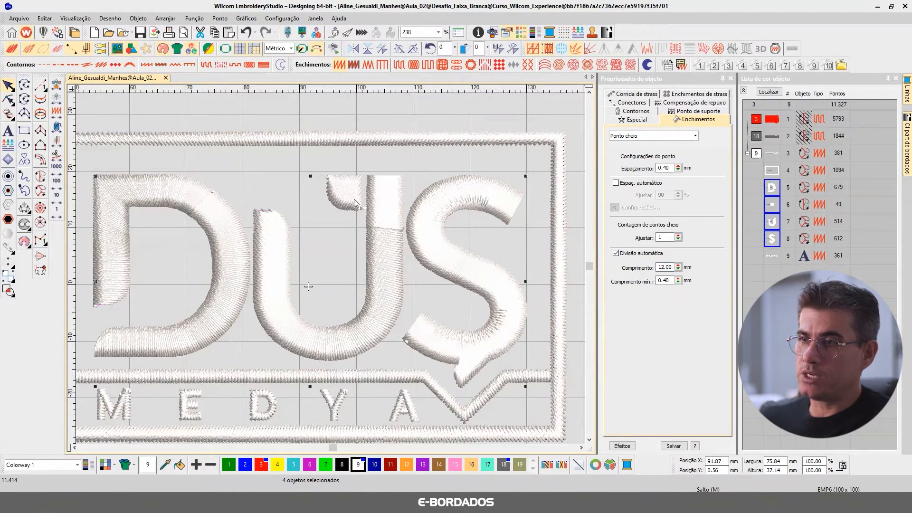
{"action": "left_click", "coordinate": [245, 32]}
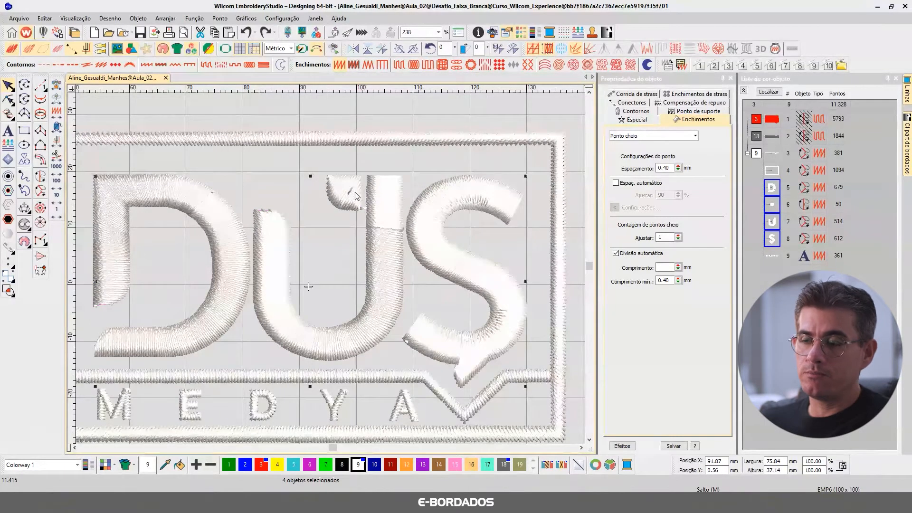
- Set the automatic split length of the selected letters to 12 mm and clear the selection
{"action": "left_click", "coordinate": [665, 267]}
{"action": "type", "text": "12"}
{"action": "key", "text": "Return"}
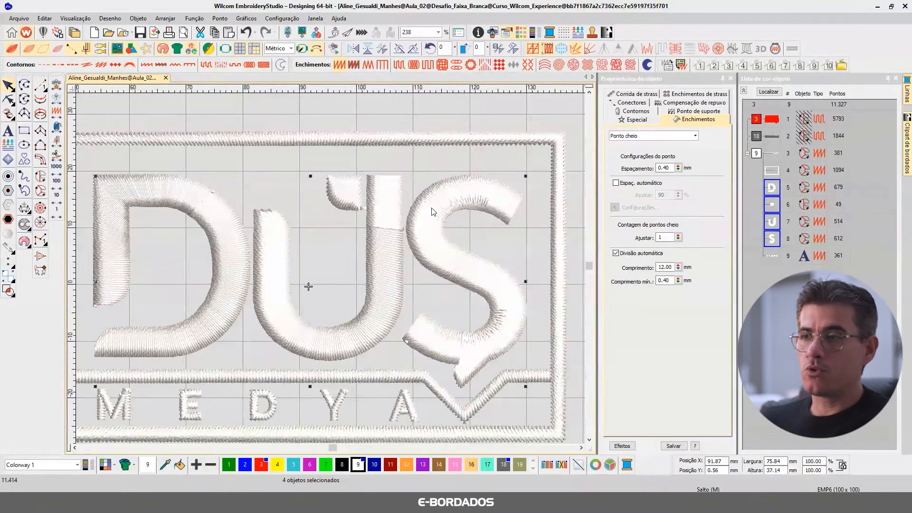
{"action": "left_click", "coordinate": [404, 109]}
- Reshape the white divider line above MEDYA, moving its left end nodes outward under the left border
{"action": "left_click", "coordinate": [495, 393]}
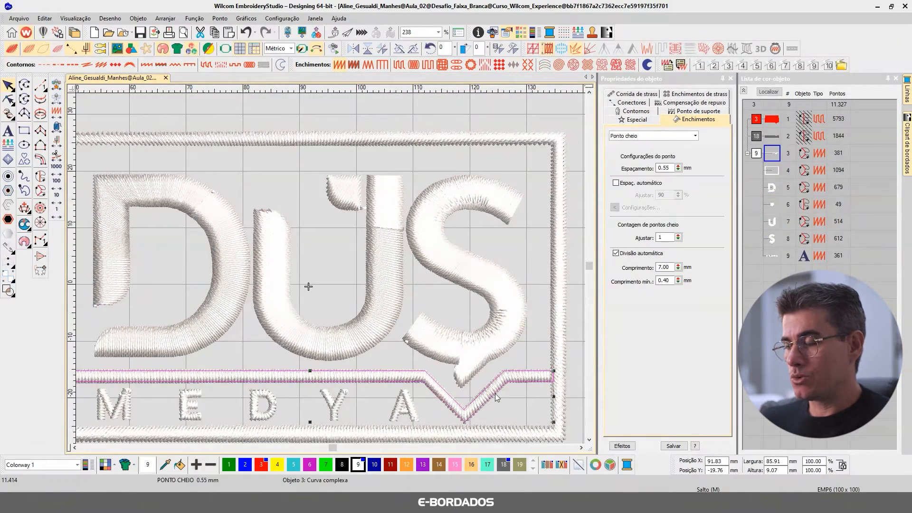
{"action": "scroll", "coordinate": [192, 378], "scroll_direction": "down", "scroll_amount": 3}
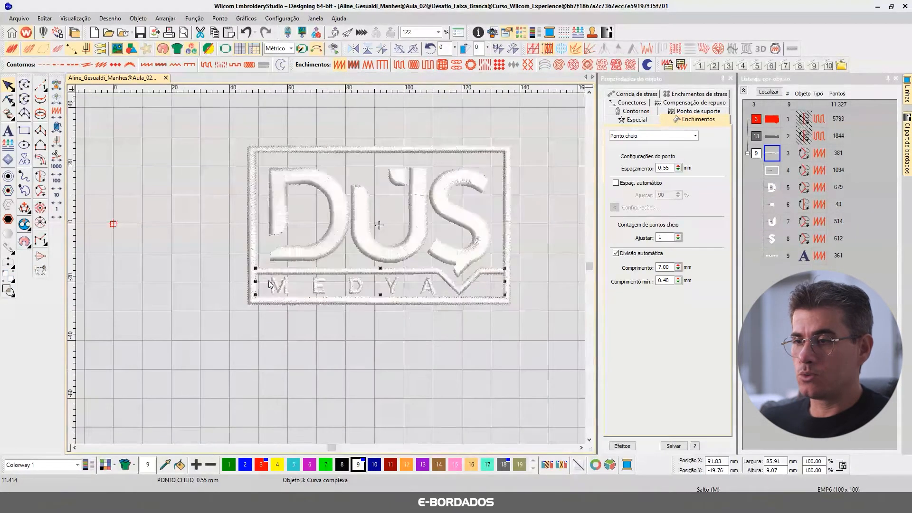
{"action": "scroll", "coordinate": [275, 283], "scroll_direction": "up", "scroll_amount": 4}
{"action": "scroll", "coordinate": [331, 272], "scroll_direction": "up", "scroll_amount": 3}
{"action": "key", "text": "h"}
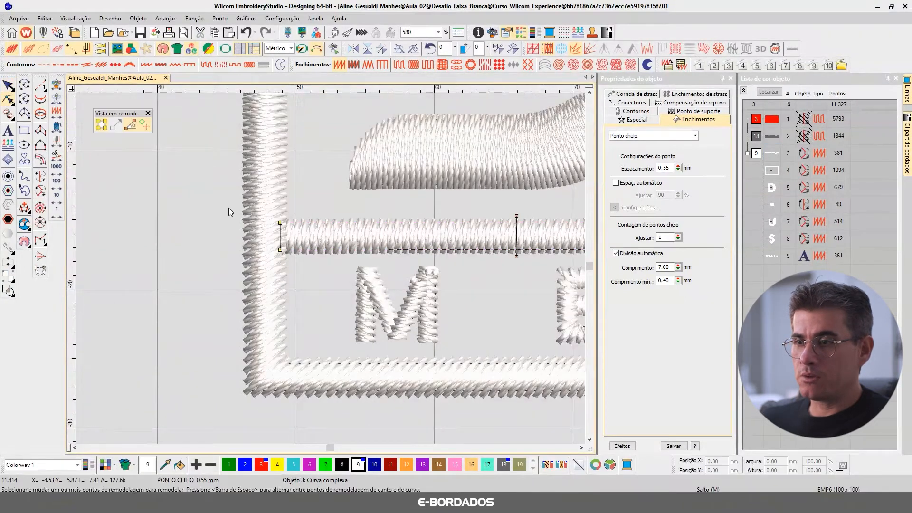
{"action": "key", "text": "Left"}
{"action": "key", "text": "Left"}
{"action": "key", "text": "Left"}
{"action": "key", "text": "Left"}
{"action": "key", "text": "Left"}
{"action": "key", "text": "Left"}
{"action": "key", "text": "Left"}
{"action": "key", "text": "Left"}
{"action": "key", "text": "Left"}
{"action": "key", "text": "Left"}
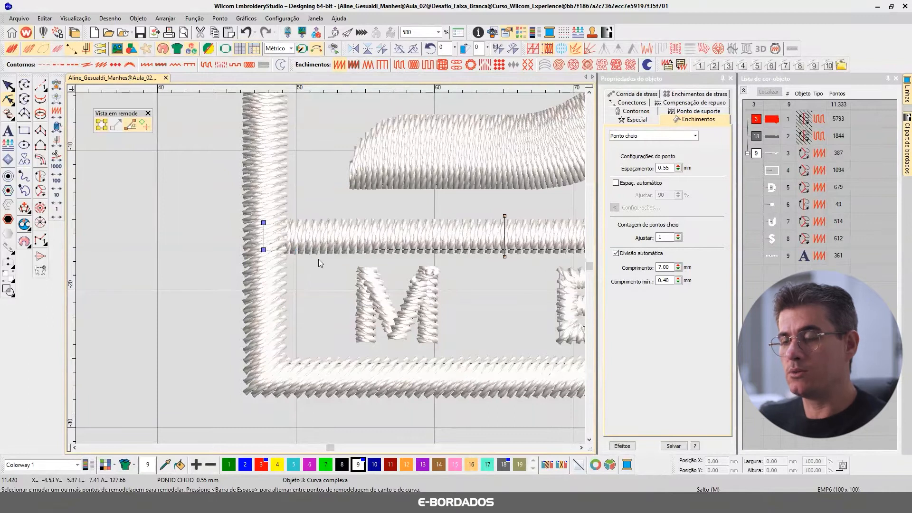
- Select the divider line's right end nodes and move them outward under the right border
{"action": "scroll", "coordinate": [335, 269], "scroll_direction": "down", "scroll_amount": 8}
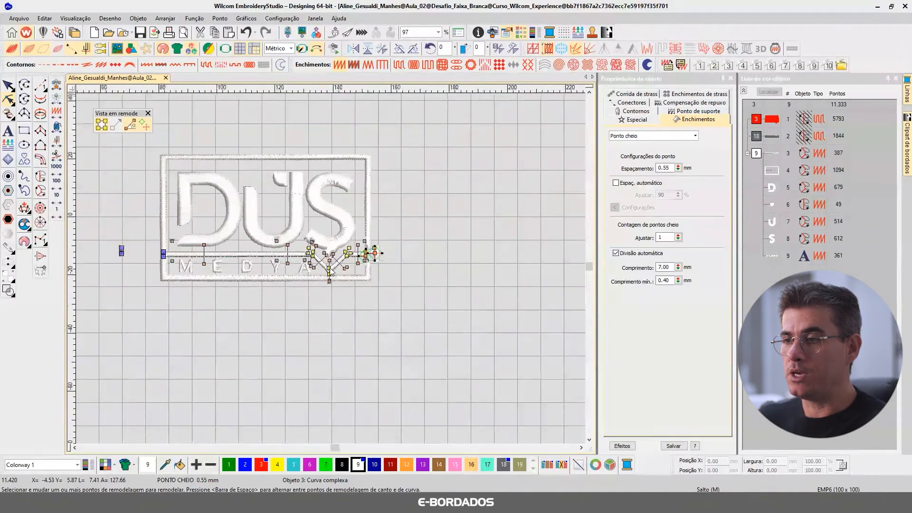
{"action": "scroll", "coordinate": [369, 253], "scroll_direction": "up", "scroll_amount": 13}
{"action": "left_click_drag", "start_coordinate": [362, 210], "coordinate": [243, 328]}
{"action": "key", "text": "Right"}
{"action": "key", "text": "Right"}
{"action": "key", "text": "Right"}
{"action": "key", "text": "Right"}
{"action": "key", "text": "Right"}
{"action": "key", "text": "Right"}
{"action": "key", "text": "Right"}
{"action": "key", "text": "Right"}
{"action": "key", "text": "Right"}
{"action": "key", "text": "Right"}
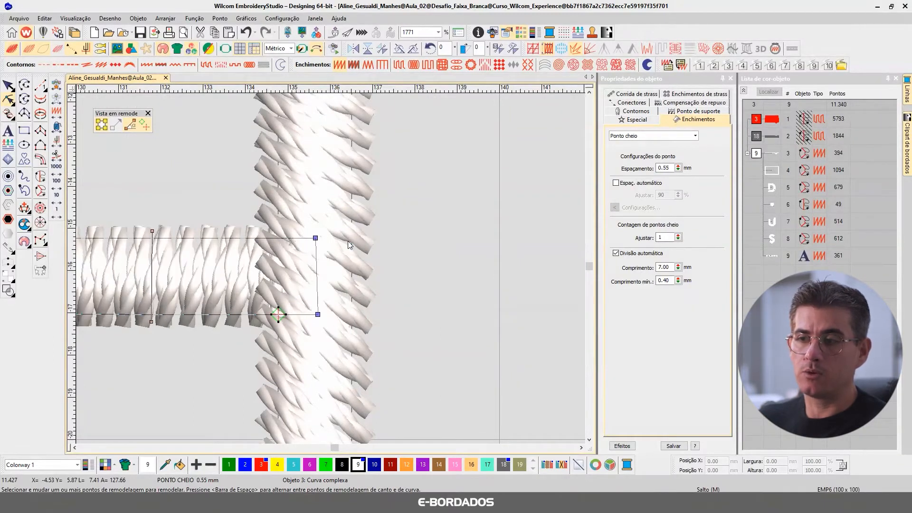
- Select the divider line together with the white border and set their stitch spacing to 0.45 mm
{"action": "scroll", "coordinate": [348, 243], "scroll_direction": "down", "scroll_amount": 11}
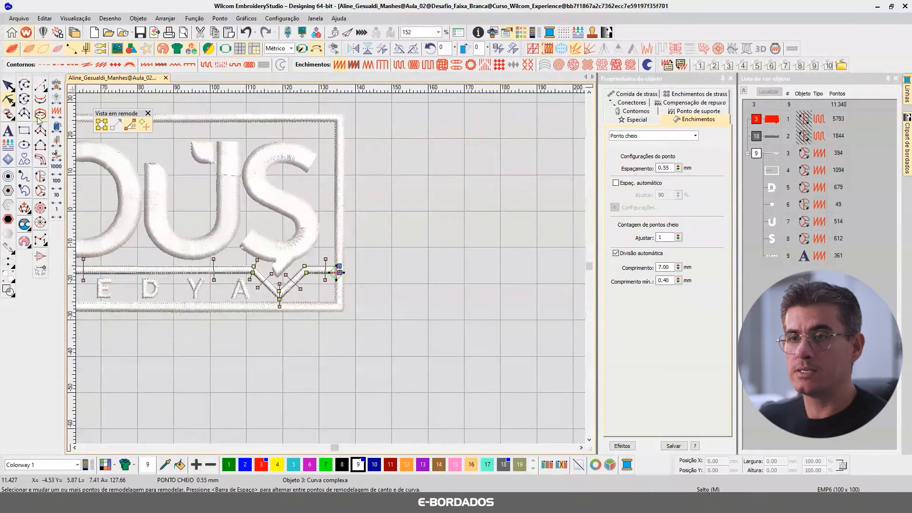
{"action": "left_click", "coordinate": [9, 85]}
{"action": "key", "text": "0"}
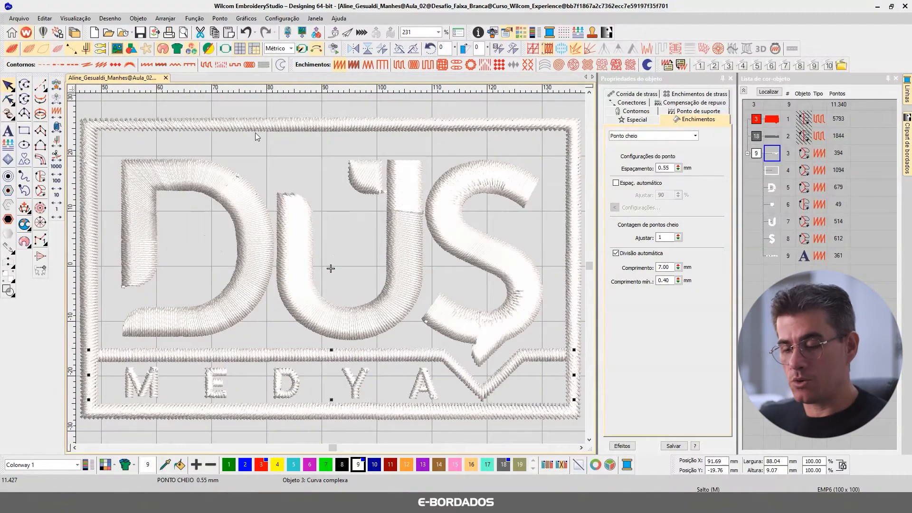
{"action": "key", "text": "t"}
{"action": "key", "text": "Tab"}
{"action": "left_click", "coordinate": [260, 357], "text": "ctrl"}
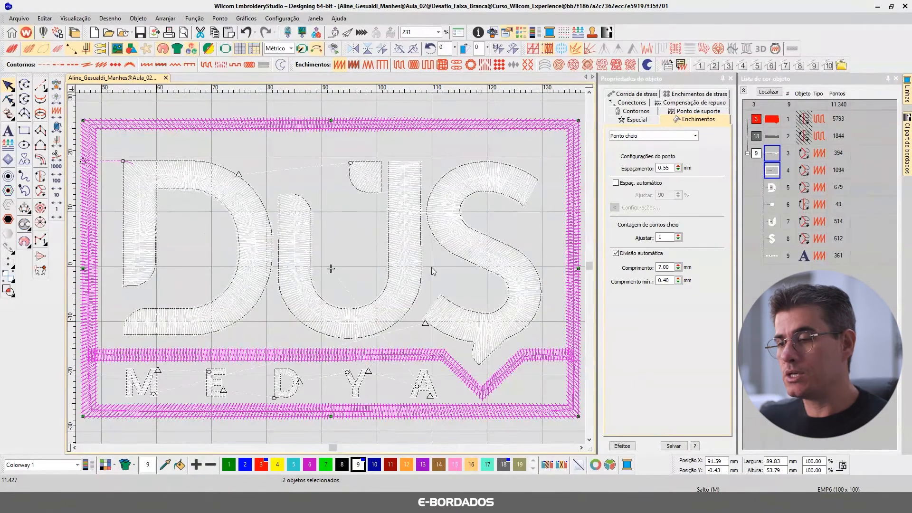
{"action": "double_click", "coordinate": [665, 167]}
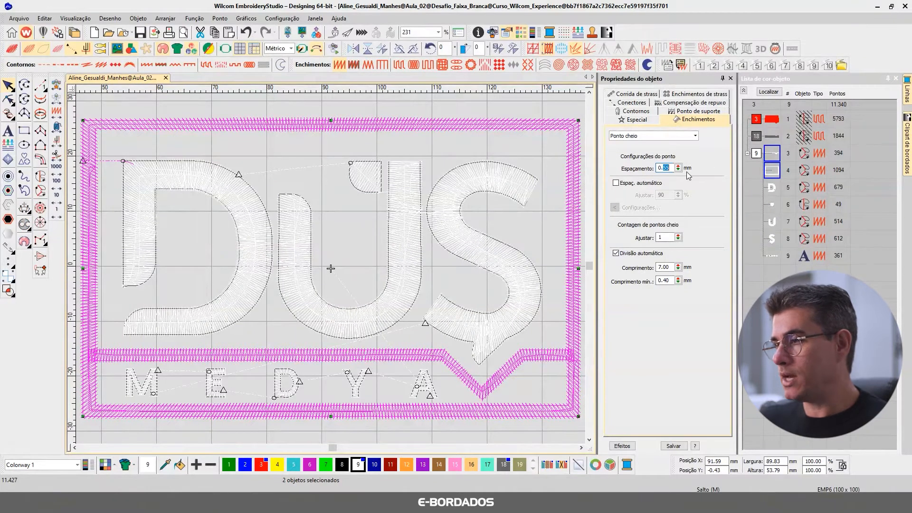
{"action": "type", "text": "0.45"}
{"action": "key", "text": "Return"}
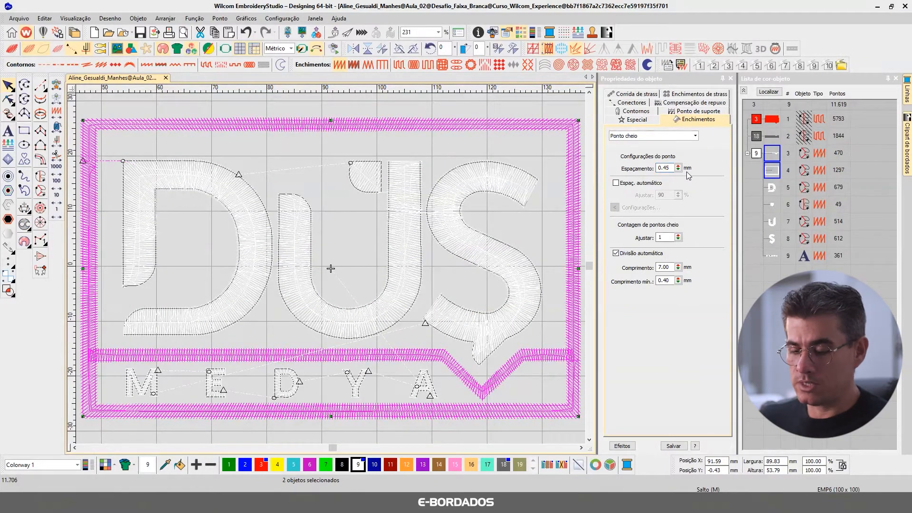
{"action": "key", "text": "t"}
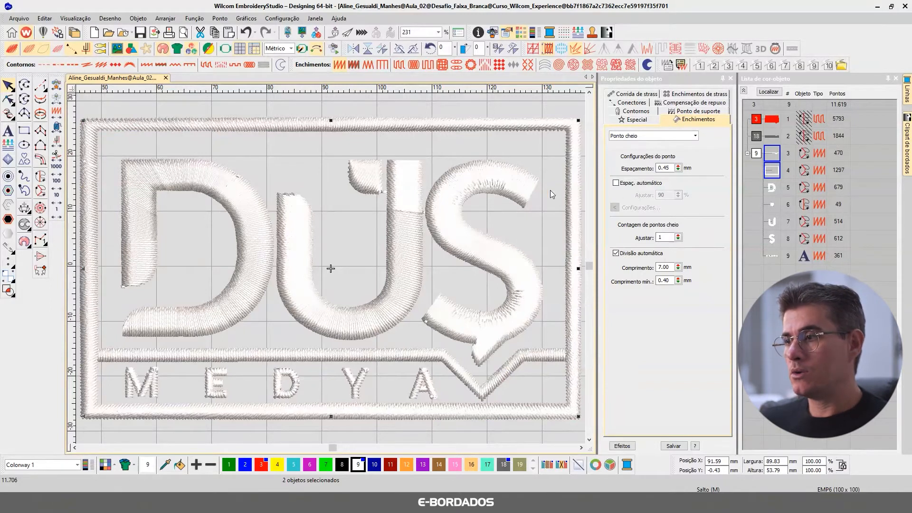
- Examine the stitch coverage and corner of the white border in the realistic stitch view
{"action": "scroll", "coordinate": [134, 157], "scroll_direction": "up", "scroll_amount": 3}
{"action": "left_click", "coordinate": [110, 125]}
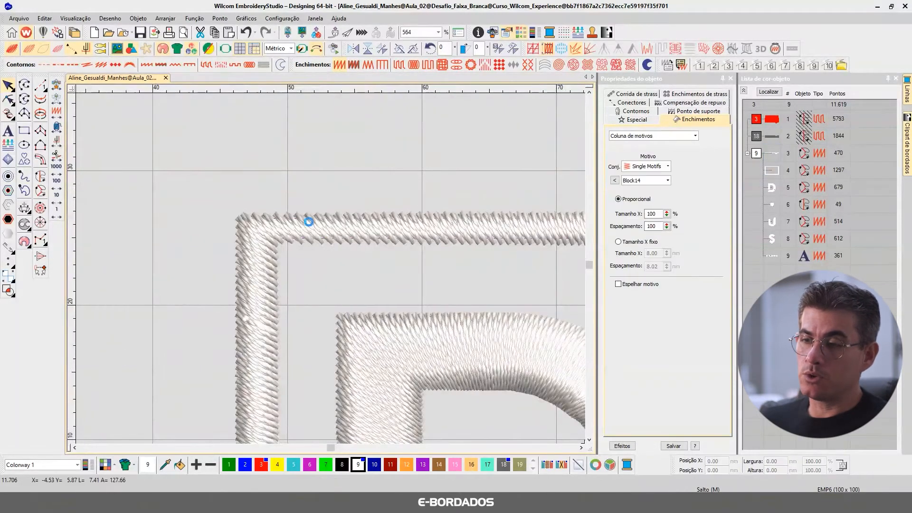
{"action": "scroll", "coordinate": [335, 269], "scroll_direction": "down", "scroll_amount": 6}
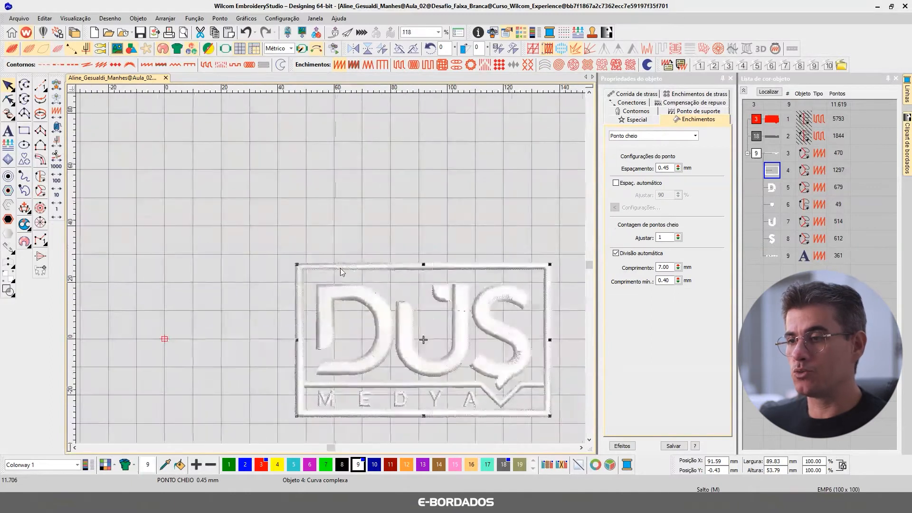
{"action": "scroll", "coordinate": [323, 274], "scroll_direction": "up", "scroll_amount": 3}
{"action": "scroll", "coordinate": [331, 270], "scroll_direction": "down", "scroll_amount": 4}
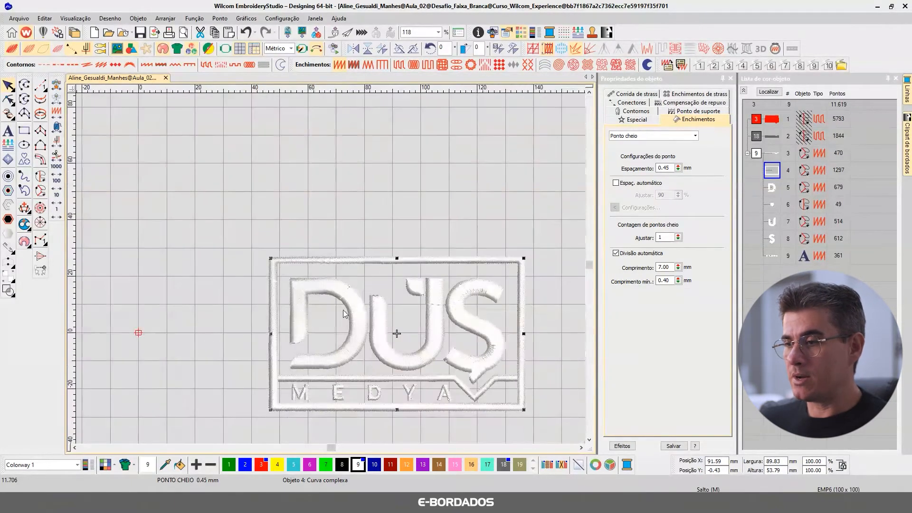
{"action": "scroll", "coordinate": [331, 272], "scroll_direction": "up", "scroll_amount": 1}
{"action": "scroll", "coordinate": [331, 269], "scroll_direction": "up", "scroll_amount": 3}
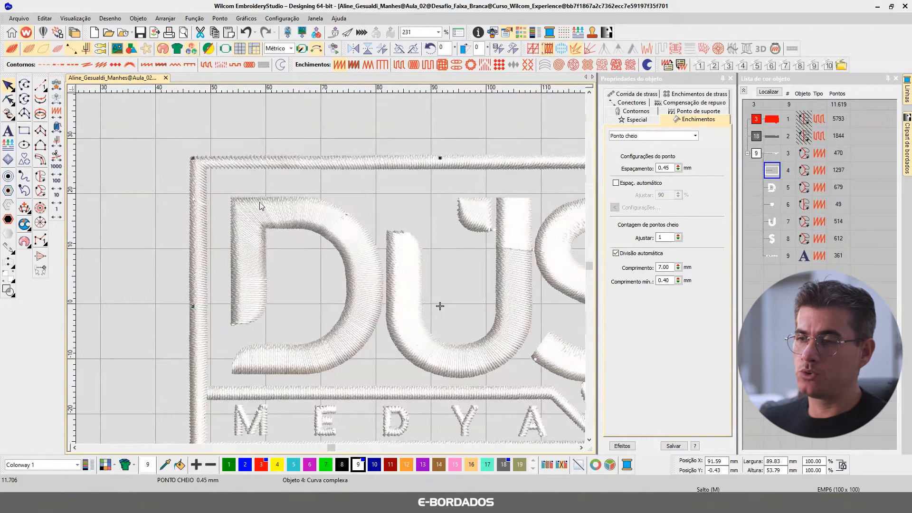
{"action": "left_click", "coordinate": [273, 118]}
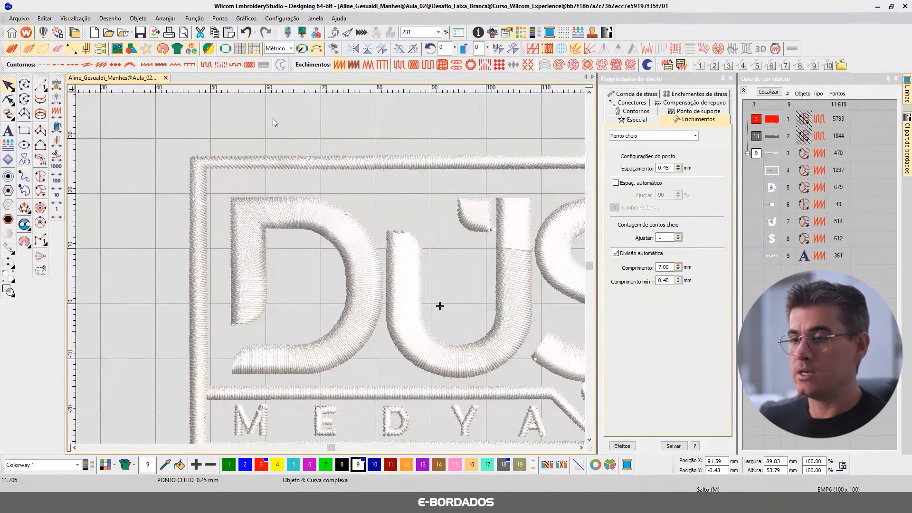
{"action": "scroll", "coordinate": [331, 269], "scroll_direction": "down", "scroll_amount": 4}
{"action": "scroll", "coordinate": [363, 281], "scroll_direction": "up", "scroll_amount": 4}
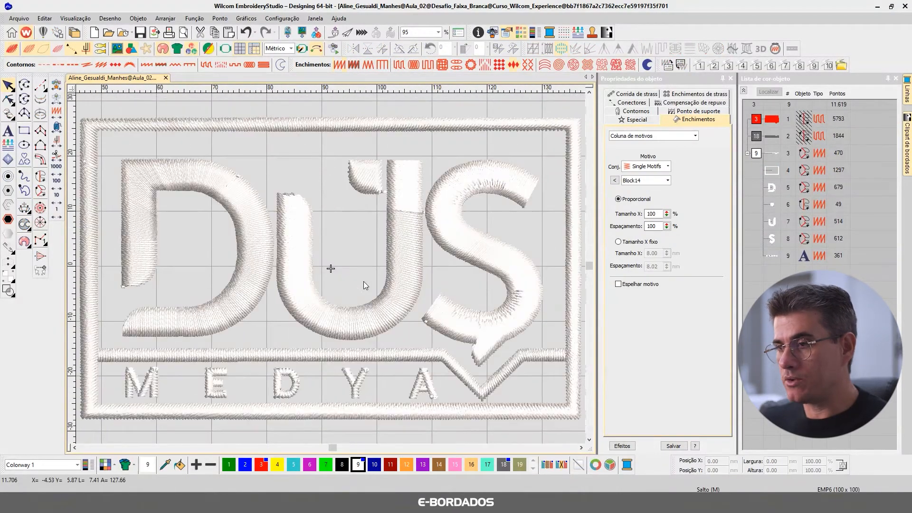
{"action": "scroll", "coordinate": [157, 126], "scroll_direction": "up", "scroll_amount": 4}
{"action": "scroll", "coordinate": [307, 275], "scroll_direction": "up", "scroll_amount": 2}
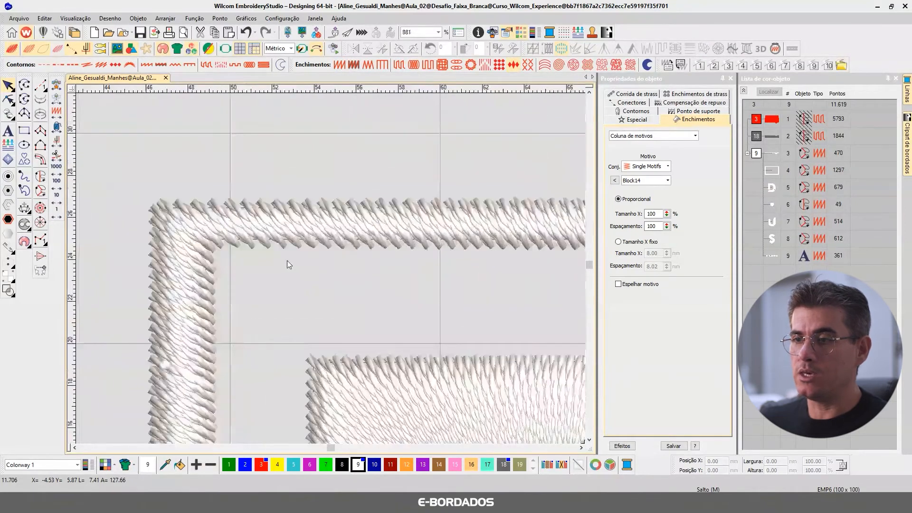
{"action": "left_click", "coordinate": [280, 229]}
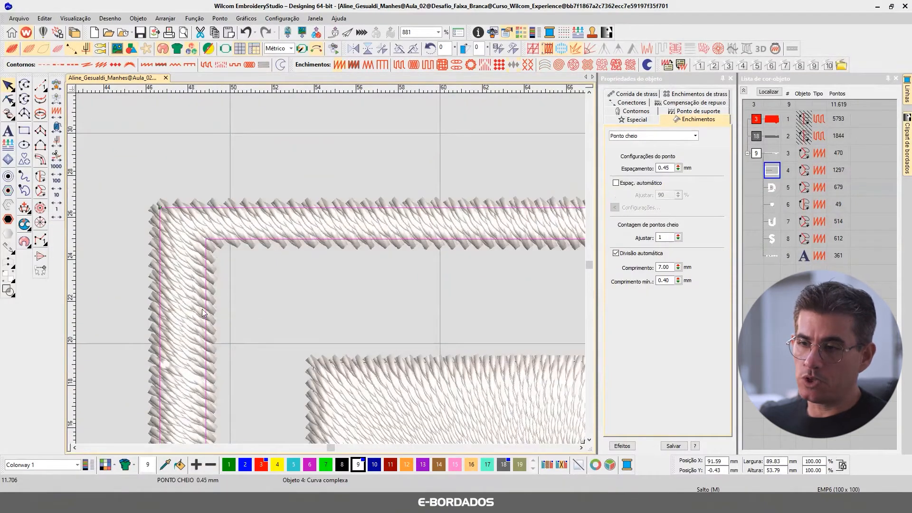
{"action": "left_click", "coordinate": [244, 130]}
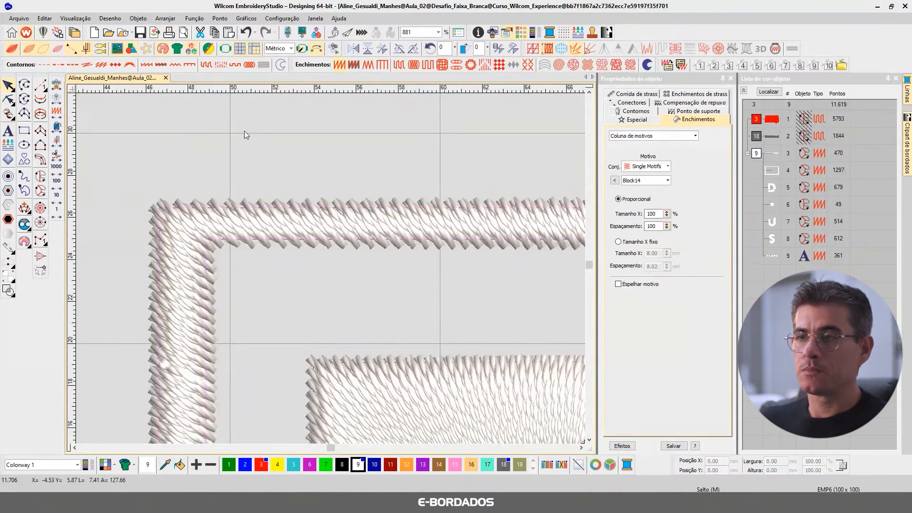
- Draw a filled rectangle about 88 by 52 mm over the logo, with its corners on the white border
{"action": "scroll", "coordinate": [331, 269], "scroll_direction": "down", "scroll_amount": 9}
{"action": "key", "text": "b"}
{"action": "left_click_drag", "start_coordinate": [259, 231], "coordinate": [450, 347]}
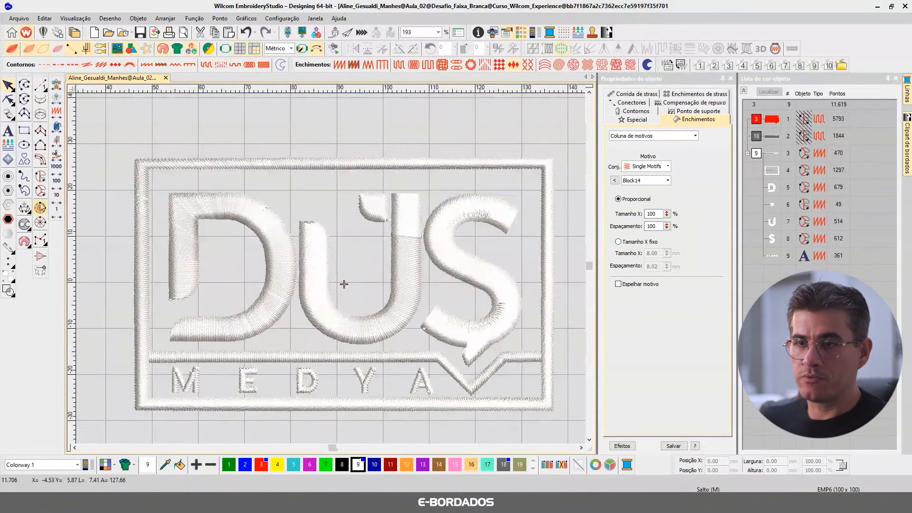
{"action": "left_click", "coordinate": [23, 131]}
{"action": "left_click", "coordinate": [141, 161]}
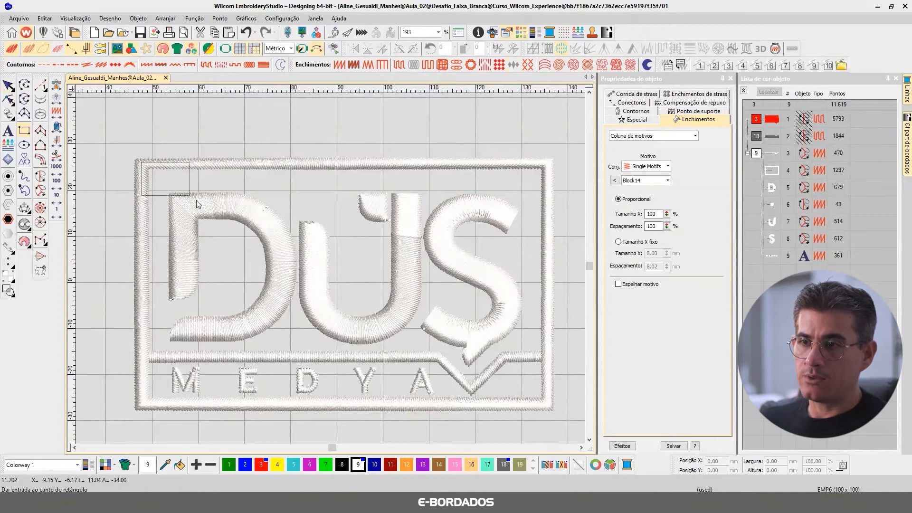
{"action": "left_click", "coordinate": [548, 404]}
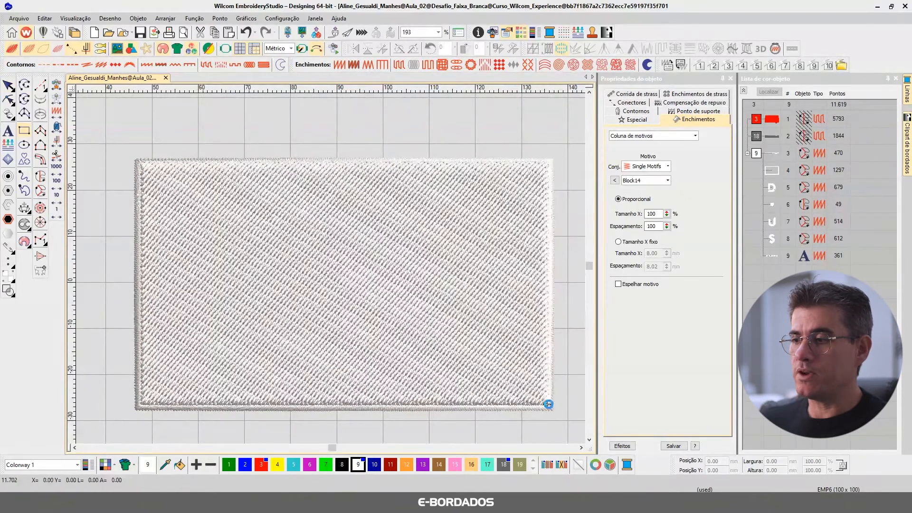
{"action": "key", "text": "Escape"}
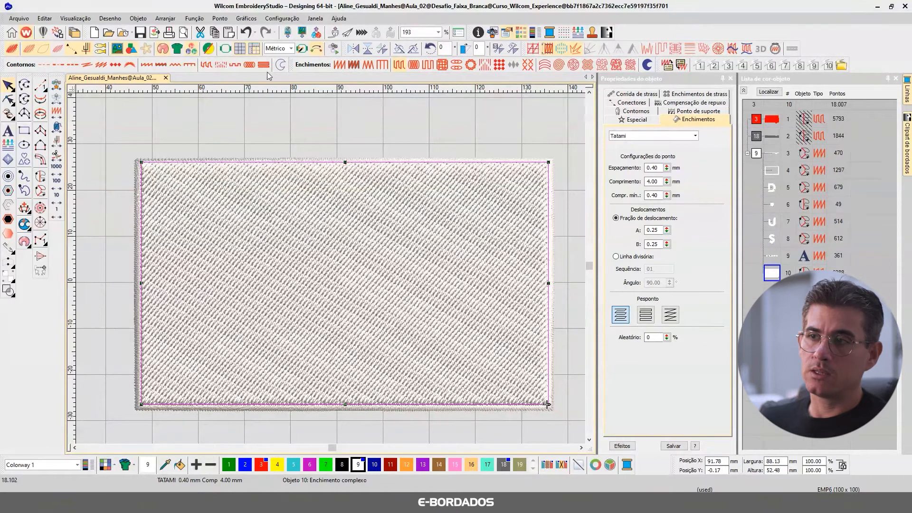
- Convert the filled rectangle into a Column C satin outline and select it
{"action": "left_click", "coordinate": [281, 65]}
{"action": "left_click", "coordinate": [25, 190]}
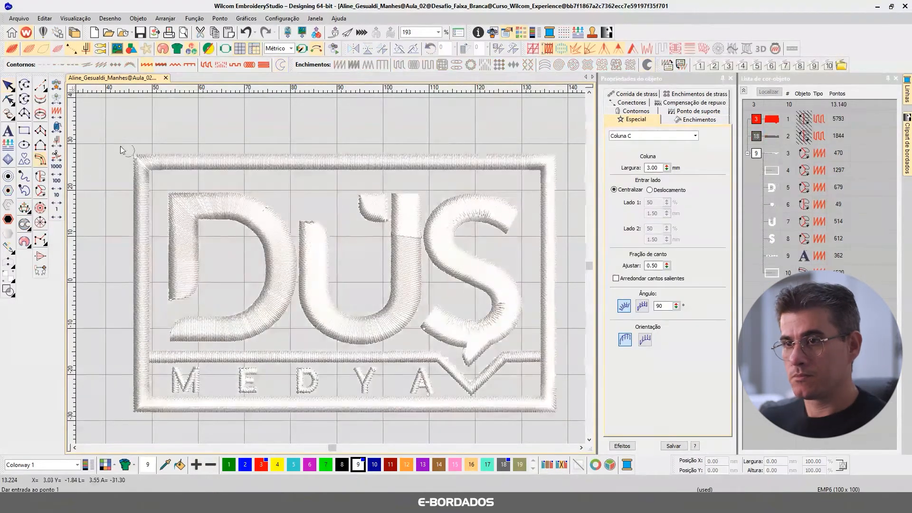
{"action": "key", "text": "Escape"}
{"action": "left_click", "coordinate": [133, 156]}
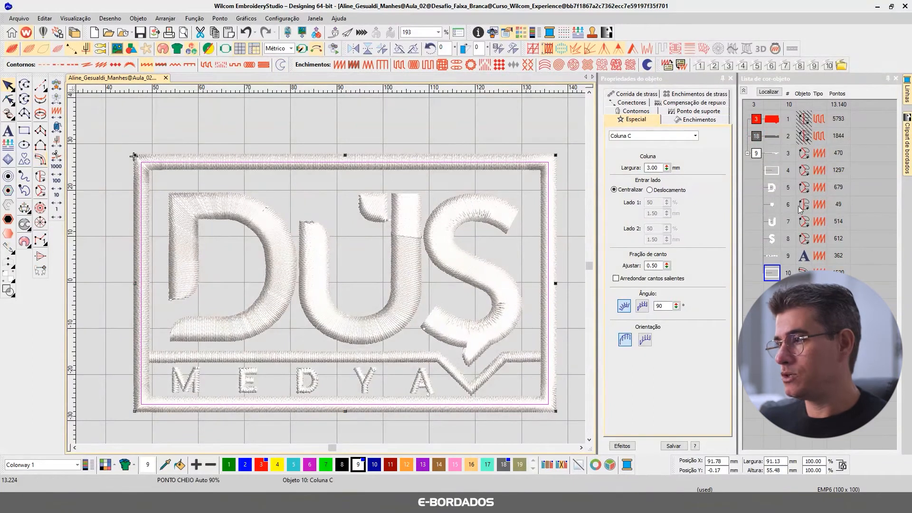
- Recolour the new Column C border with thread colour 12, orange
{"action": "left_click", "coordinate": [777, 93]}
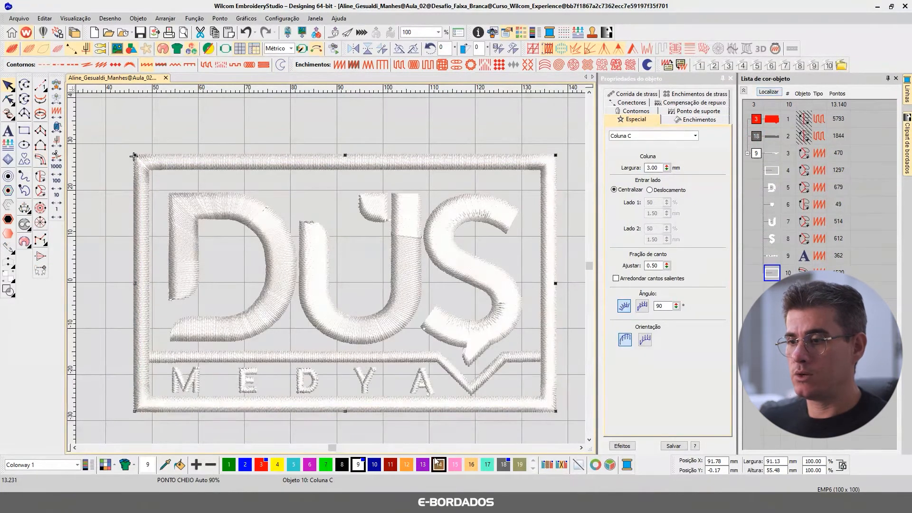
{"action": "left_click", "coordinate": [406, 465]}
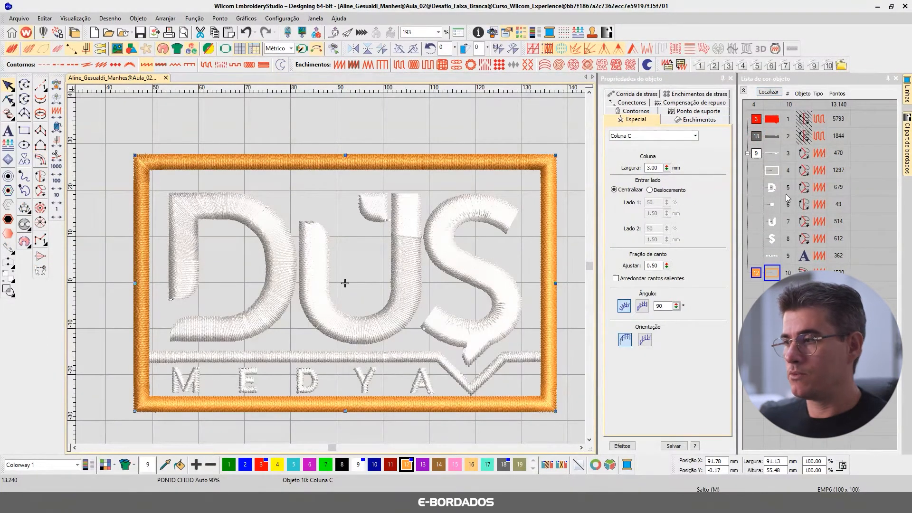
{"action": "left_click", "coordinate": [778, 93]}
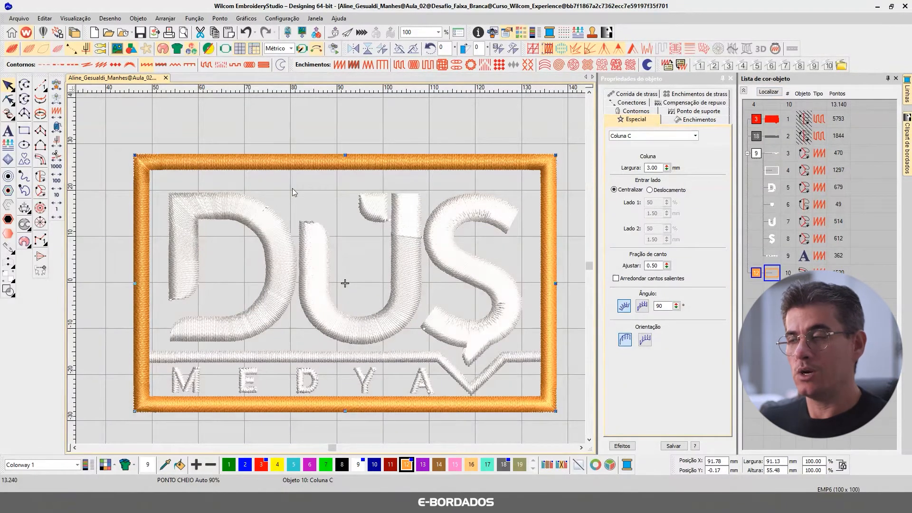
{"action": "left_click", "coordinate": [652, 167]}
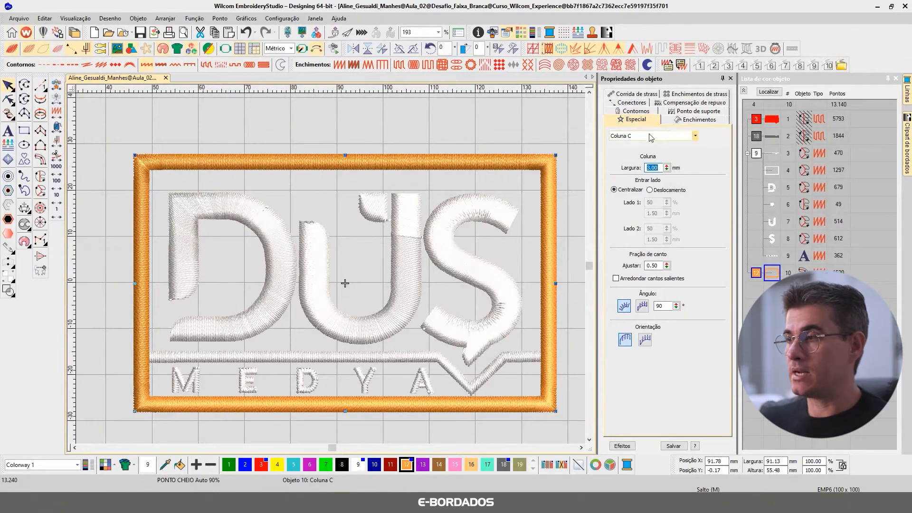
{"action": "left_click", "coordinate": [659, 168]}
{"action": "double_click", "coordinate": [659, 168]}
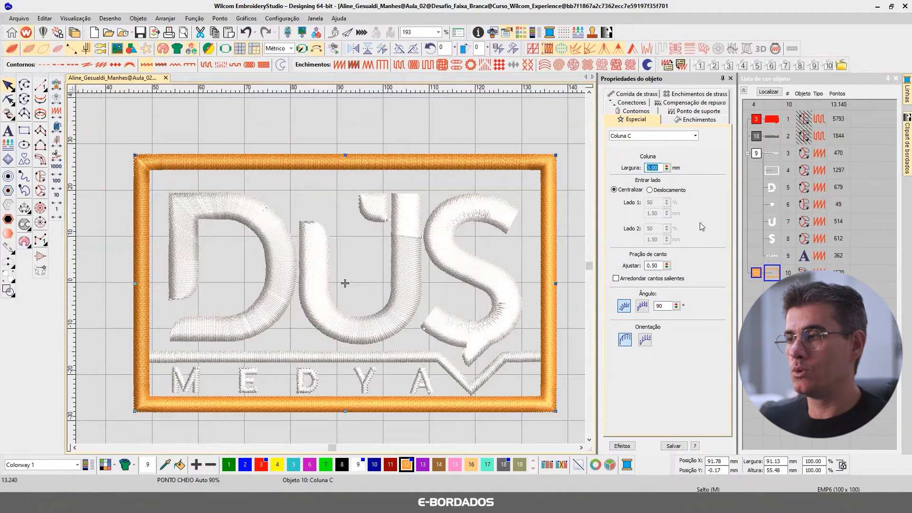
{"action": "left_click", "coordinate": [658, 167]}
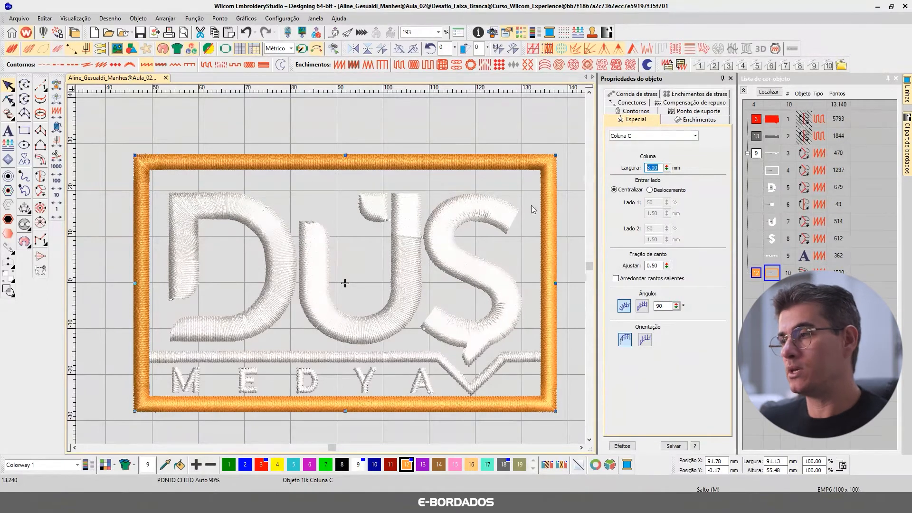
{"action": "left_click", "coordinate": [552, 135]}
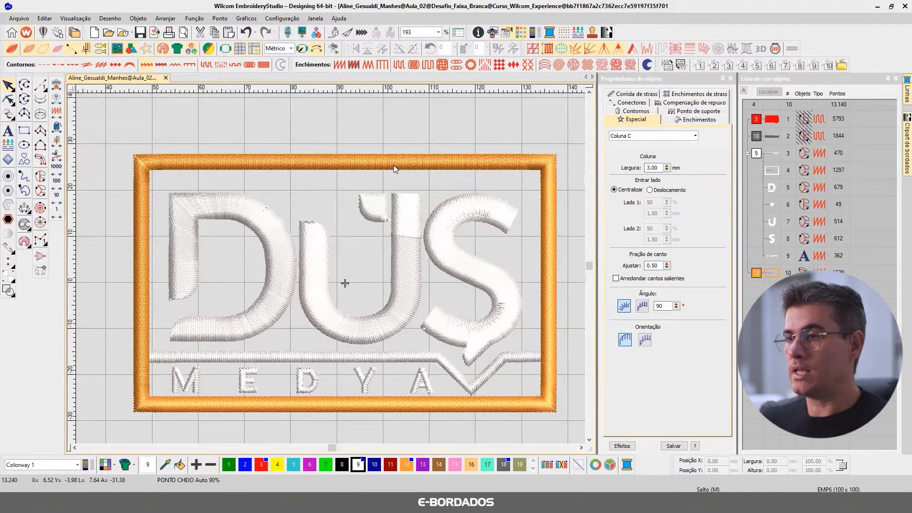
- Delete the orange border and examine the corner of the white border beneath it
{"action": "scroll", "coordinate": [151, 172], "scroll_direction": "up", "scroll_amount": 3}
{"action": "scroll", "coordinate": [336, 266], "scroll_direction": "down", "scroll_amount": 3}
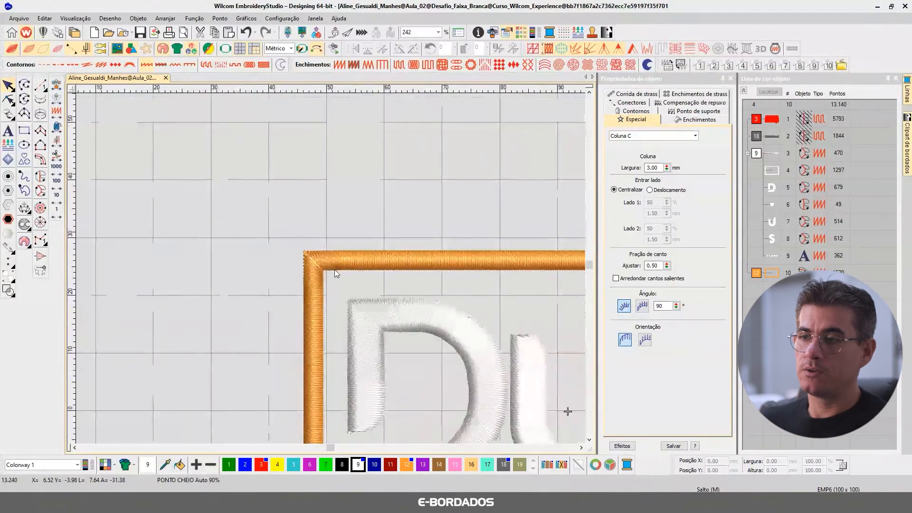
{"action": "left_click", "coordinate": [343, 258]}
{"action": "key", "text": "Escape"}
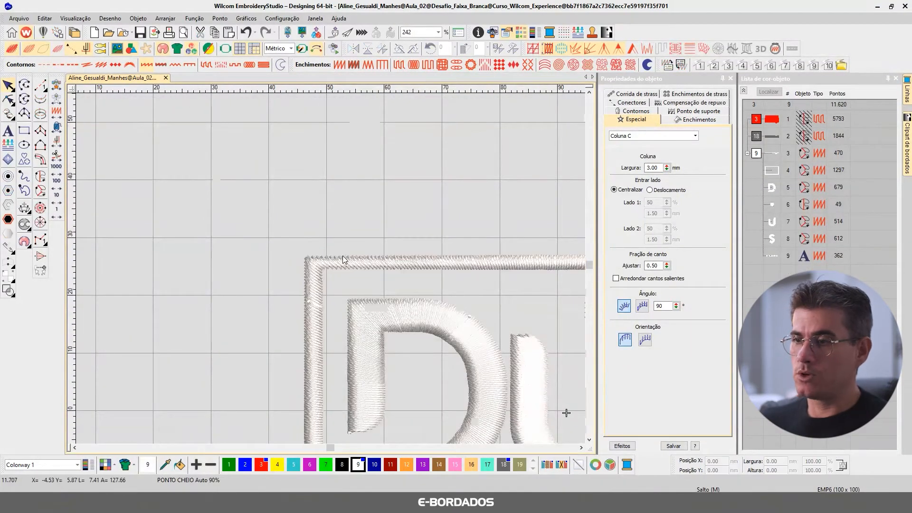
{"action": "scroll", "coordinate": [343, 257], "scroll_direction": "up", "scroll_amount": 3}
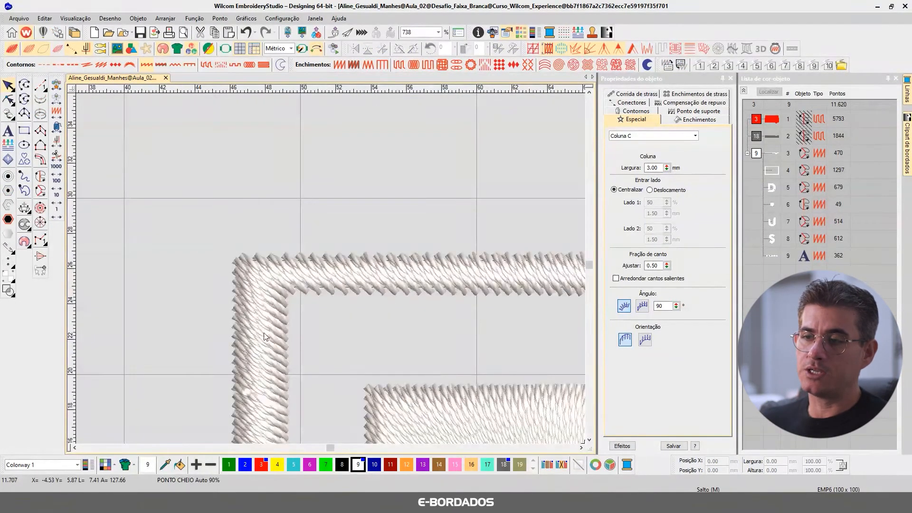
{"action": "scroll", "coordinate": [330, 269], "scroll_direction": "down", "scroll_amount": 2}
{"action": "scroll", "coordinate": [330, 269], "scroll_direction": "up", "scroll_amount": 1}
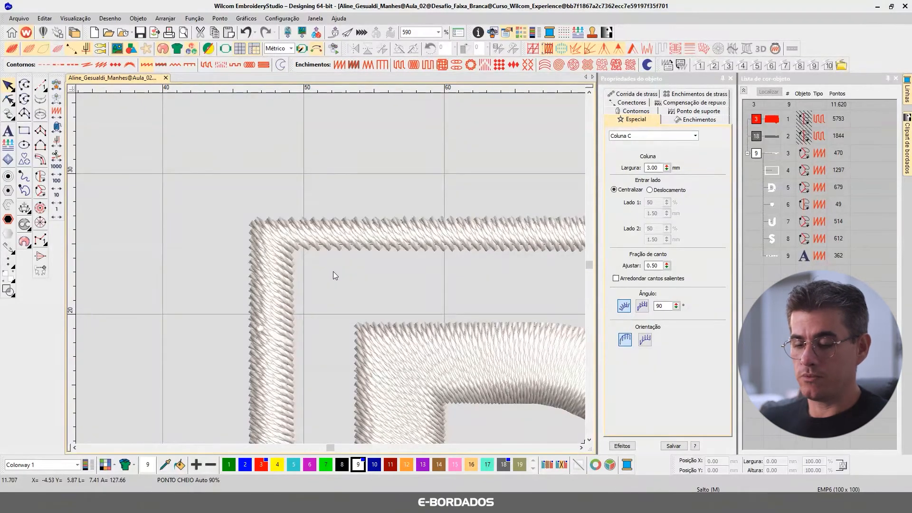
- Undo the deletion of the orange border and clear the selection
{"action": "key", "text": "Return"}
{"action": "scroll", "coordinate": [333, 272], "scroll_direction": "down", "scroll_amount": 5}
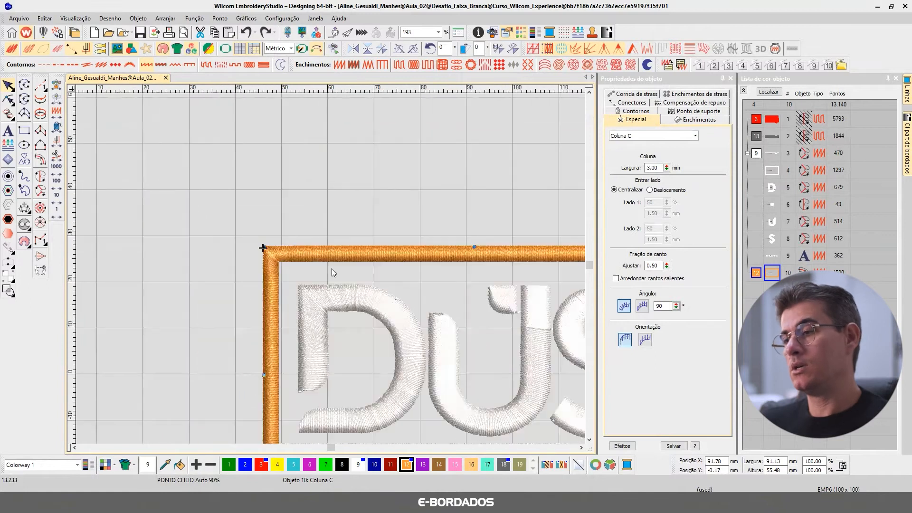
{"action": "scroll", "coordinate": [331, 269], "scroll_direction": "down", "scroll_amount": 4}
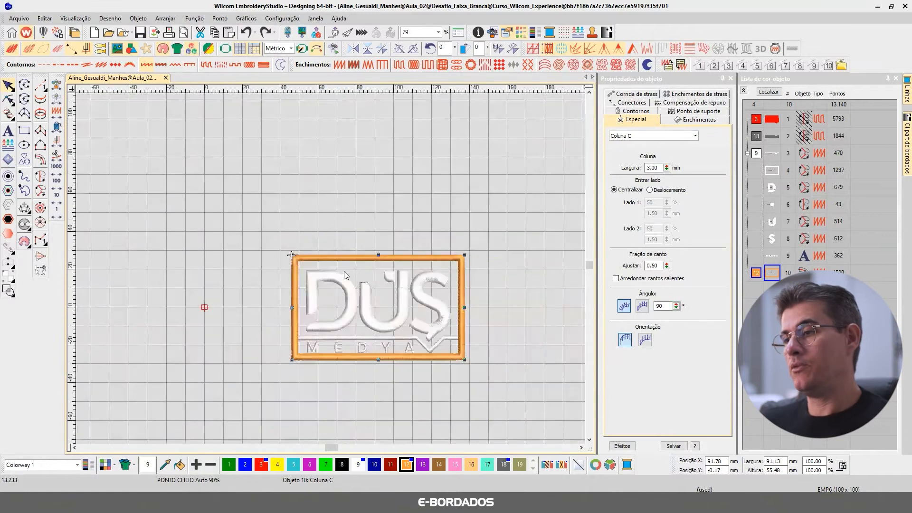
{"action": "left_click", "coordinate": [453, 219]}
{"action": "scroll", "coordinate": [340, 331], "scroll_direction": "up", "scroll_amount": 4}
{"action": "scroll", "coordinate": [331, 269], "scroll_direction": "down", "scroll_amount": 4}
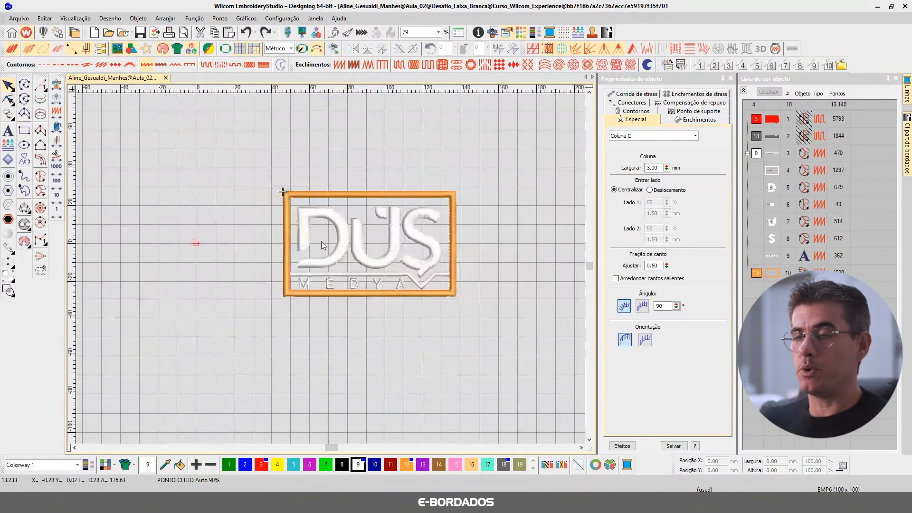
- Delete the orange Column C border and select the white border beneath it
{"action": "scroll", "coordinate": [328, 261], "scroll_direction": "up", "scroll_amount": 3}
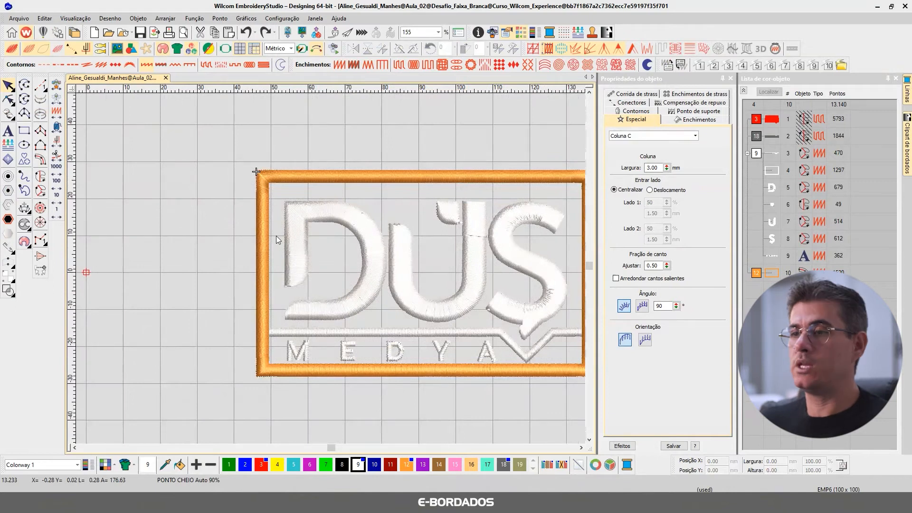
{"action": "left_click", "coordinate": [280, 184]}
{"action": "scroll", "coordinate": [279, 187], "scroll_direction": "up", "scroll_amount": 1}
{"action": "left_click", "coordinate": [325, 260]}
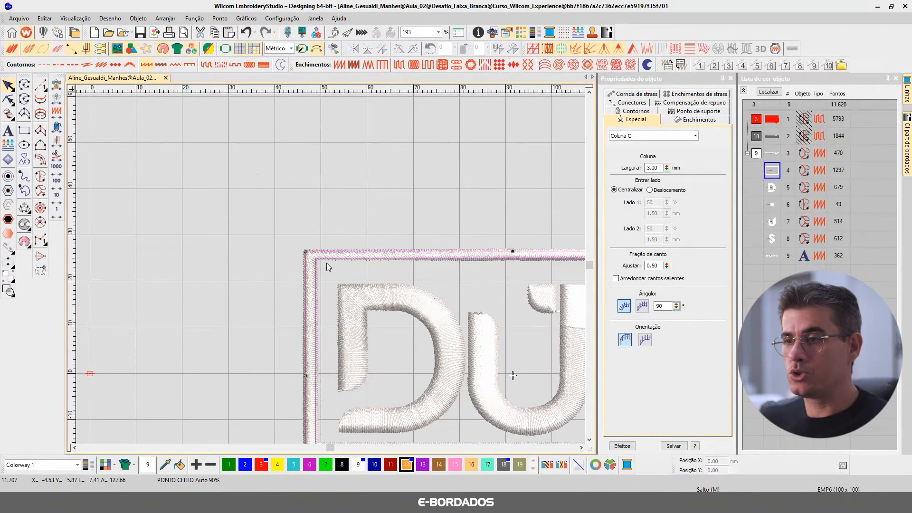
- Reshape the white border's upper-left corner by moving its inner corner node slightly downward
{"action": "scroll", "coordinate": [325, 262], "scroll_direction": "up", "scroll_amount": 7}
{"action": "left_click", "coordinate": [11, 101]}
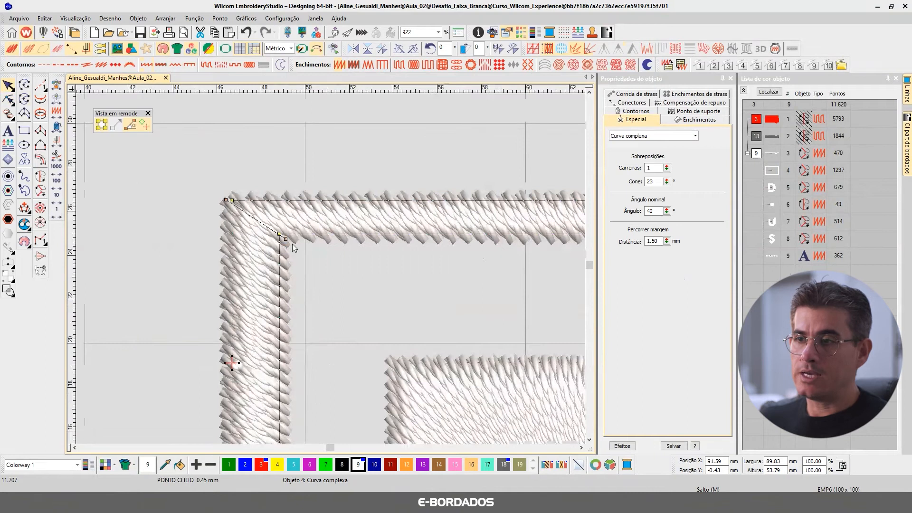
{"action": "left_click_drag", "start_coordinate": [282, 244], "coordinate": [281, 252]}
{"action": "scroll", "coordinate": [420, 273], "scroll_direction": "down", "scroll_amount": 5}
{"action": "scroll", "coordinate": [335, 267], "scroll_direction": "down", "scroll_amount": 3}
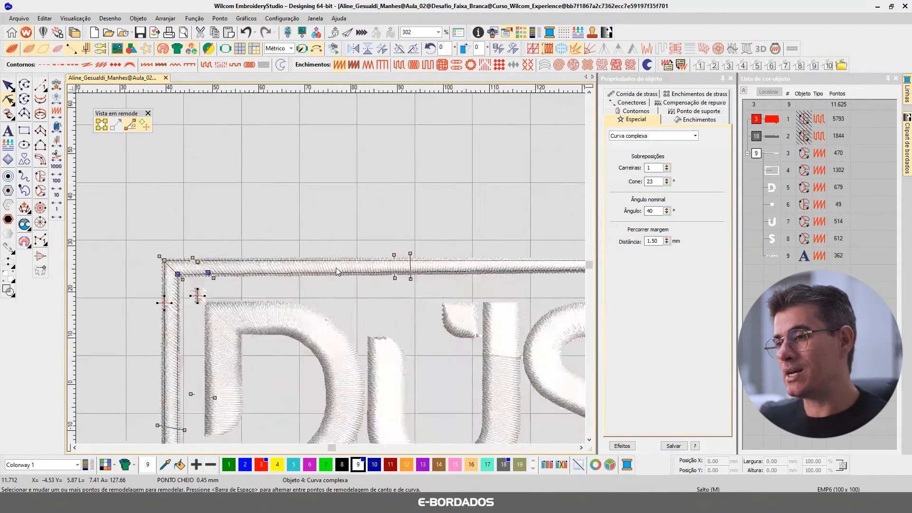
- Reshape the white border's upper-right corner by moving its inner corner node slightly down and inward
{"action": "scroll", "coordinate": [589, 280], "scroll_direction": "up", "scroll_amount": 3}
{"action": "scroll", "coordinate": [320, 263], "scroll_direction": "down", "scroll_amount": 2}
{"action": "scroll", "coordinate": [338, 269], "scroll_direction": "up", "scroll_amount": 6}
{"action": "left_click_drag", "start_coordinate": [367, 257], "coordinate": [356, 269]}
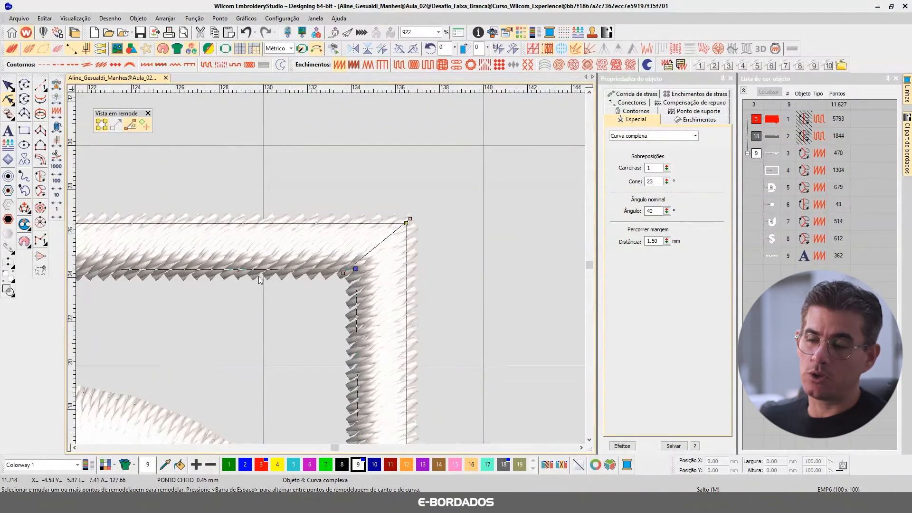
{"action": "scroll", "coordinate": [347, 273], "scroll_direction": "down", "scroll_amount": 4}
{"action": "scroll", "coordinate": [340, 269], "scroll_direction": "down", "scroll_amount": 3}
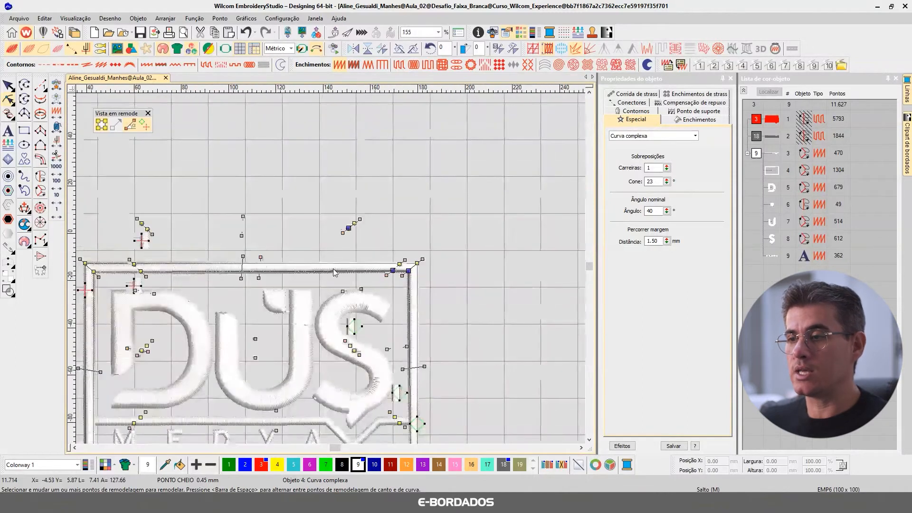
{"action": "scroll", "coordinate": [331, 269], "scroll_direction": "up", "scroll_amount": 3}
{"action": "scroll", "coordinate": [332, 272], "scroll_direction": "down", "scroll_amount": 2}
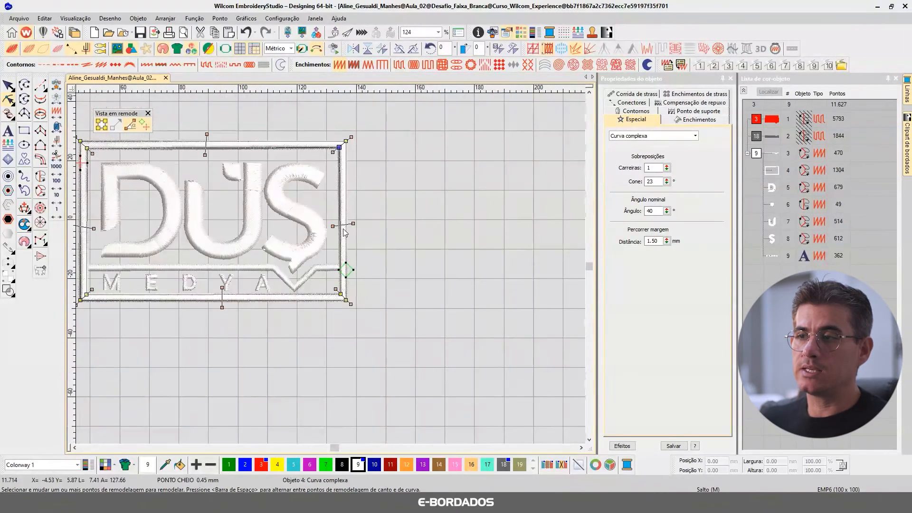
- Finish reshaping, clear the selection and check the whole design by toggling the realistic stitch view
{"action": "left_click", "coordinate": [8, 86]}
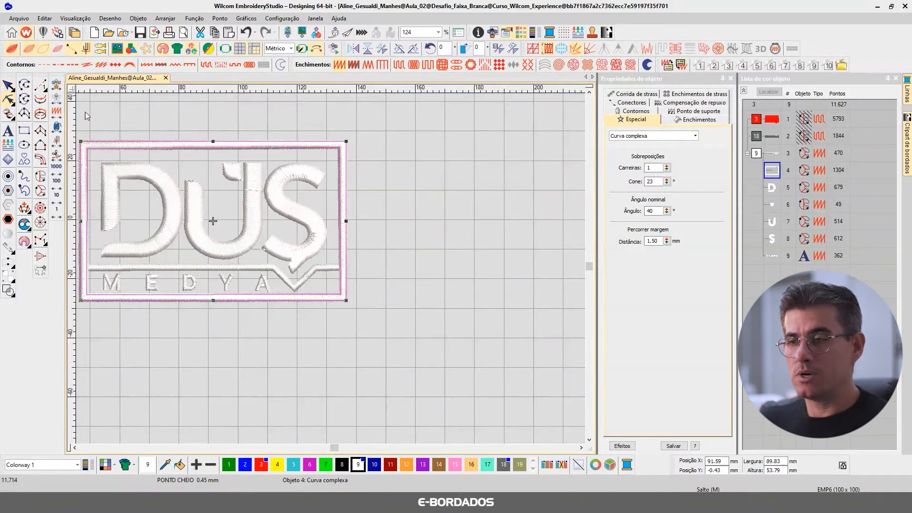
{"action": "left_click", "coordinate": [412, 164]}
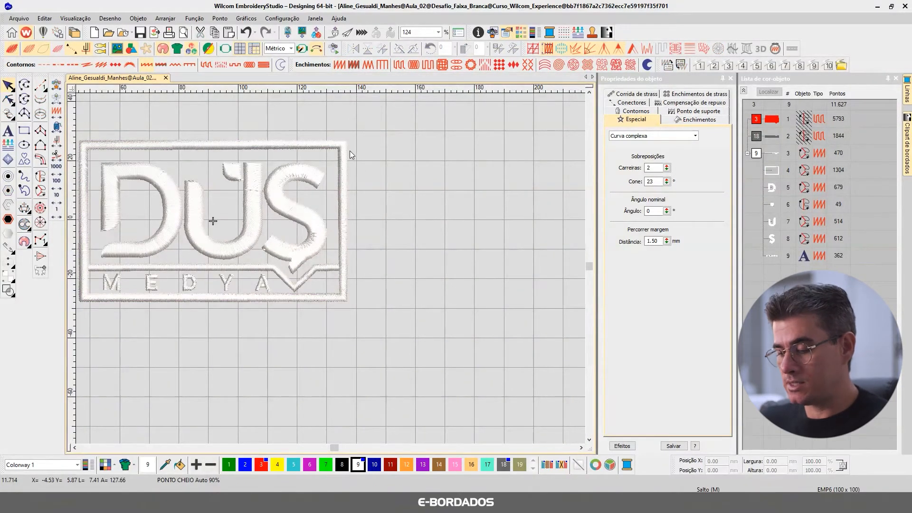
{"action": "key", "text": "0"}
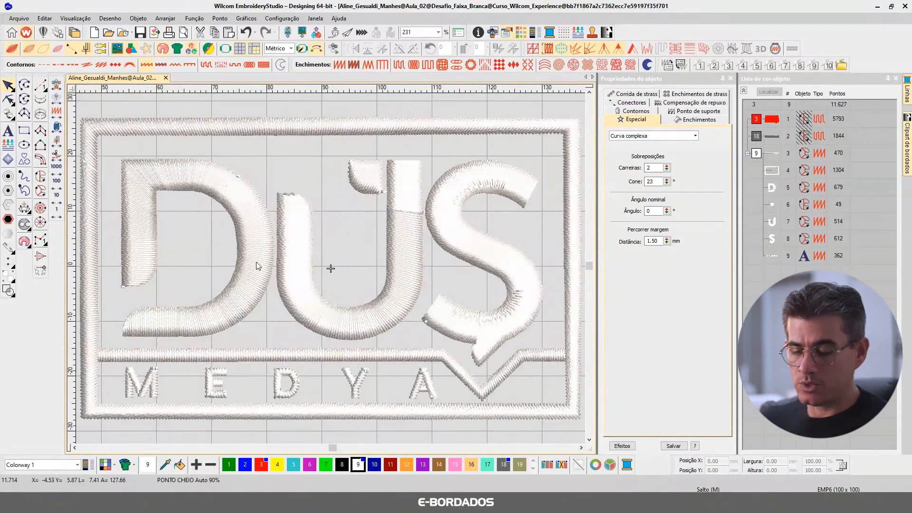
{"action": "key", "text": "t"}
{"action": "key", "text": "t"}
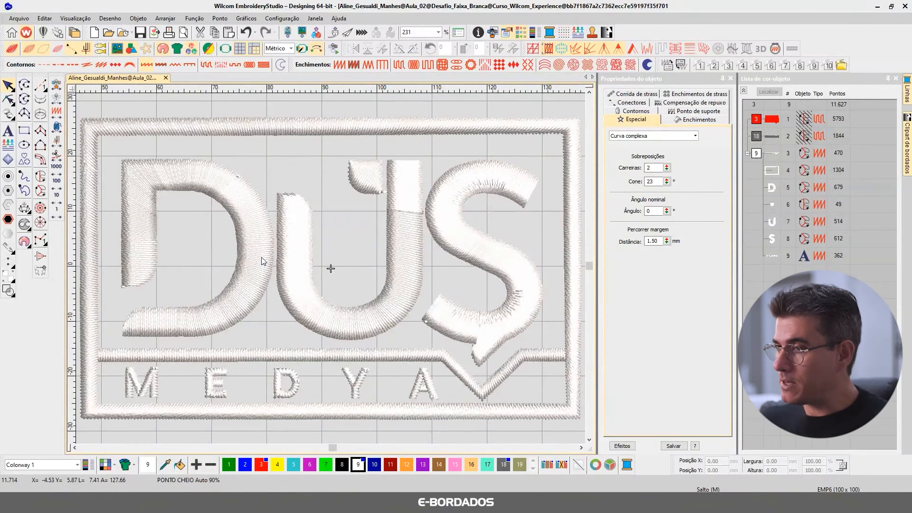